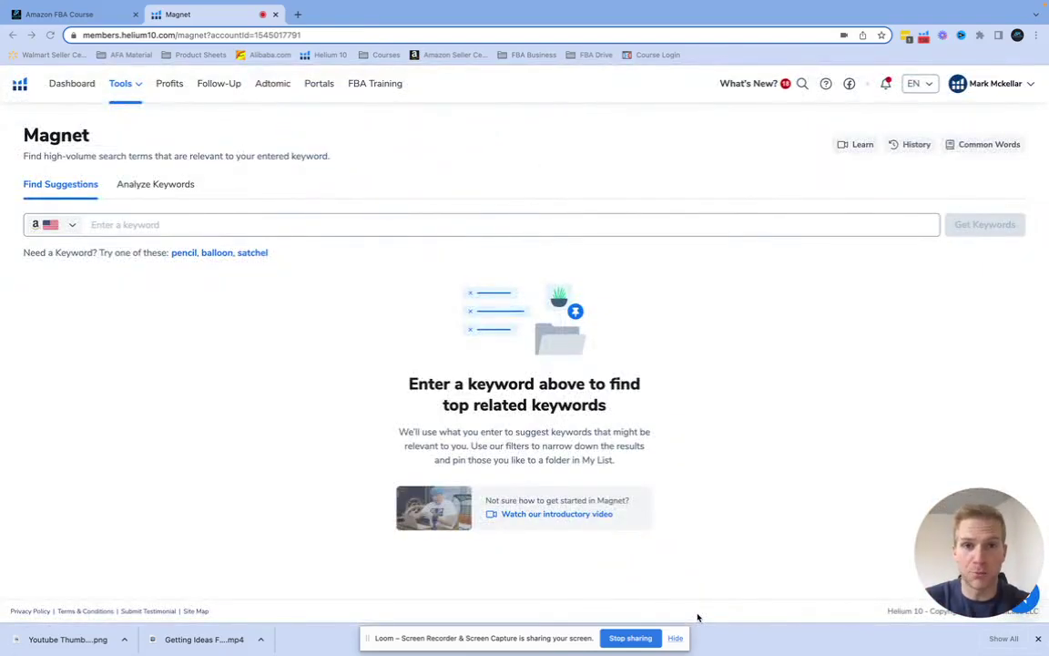
Run a fresh Magnet keyword search for 'disco ball', showing 103,933 search volume.
left_click(141, 85)
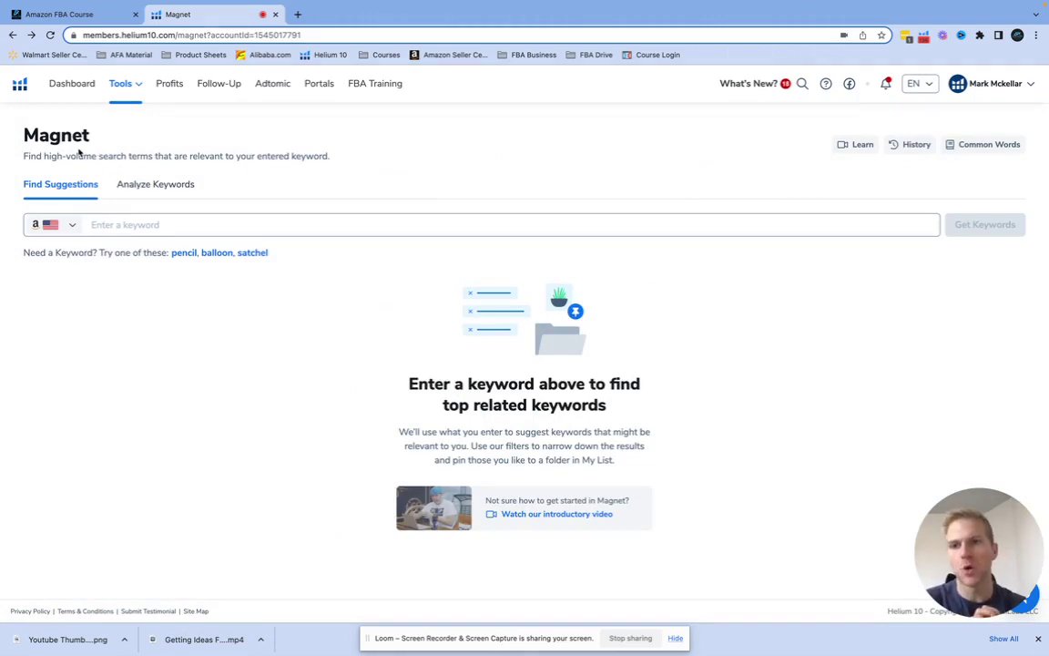
mouse_move(137, 87)
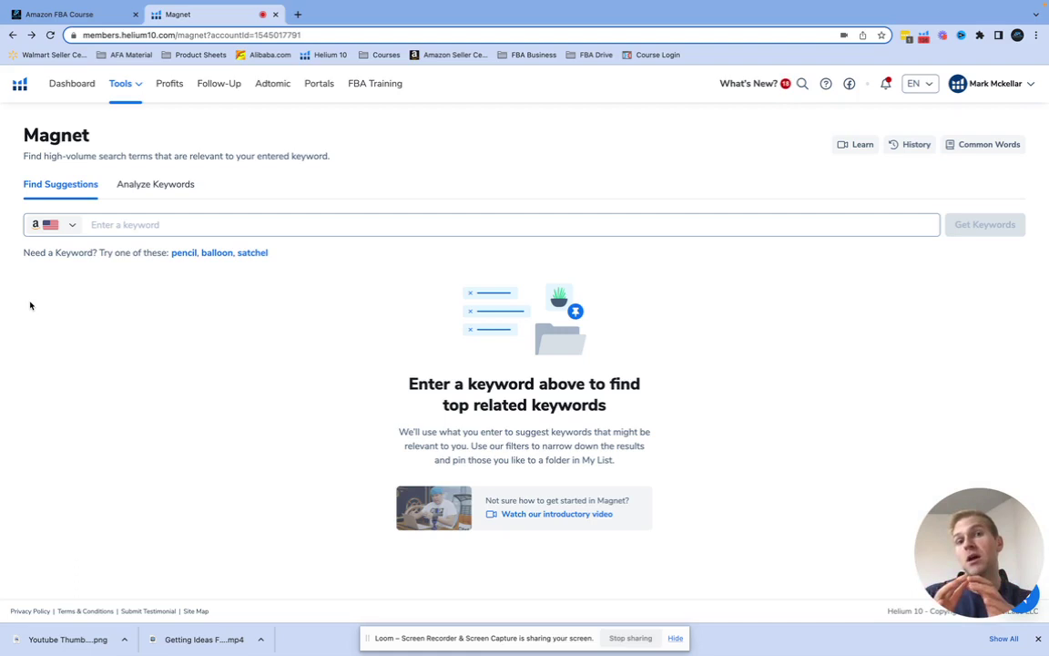
left_click(118, 227)
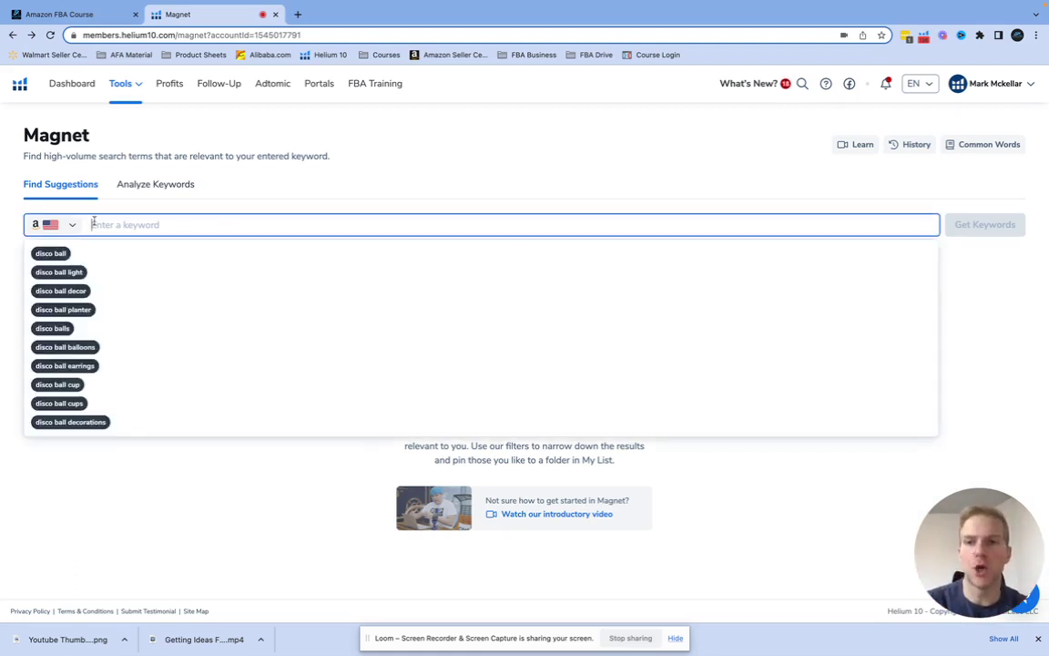
type("disco ball")
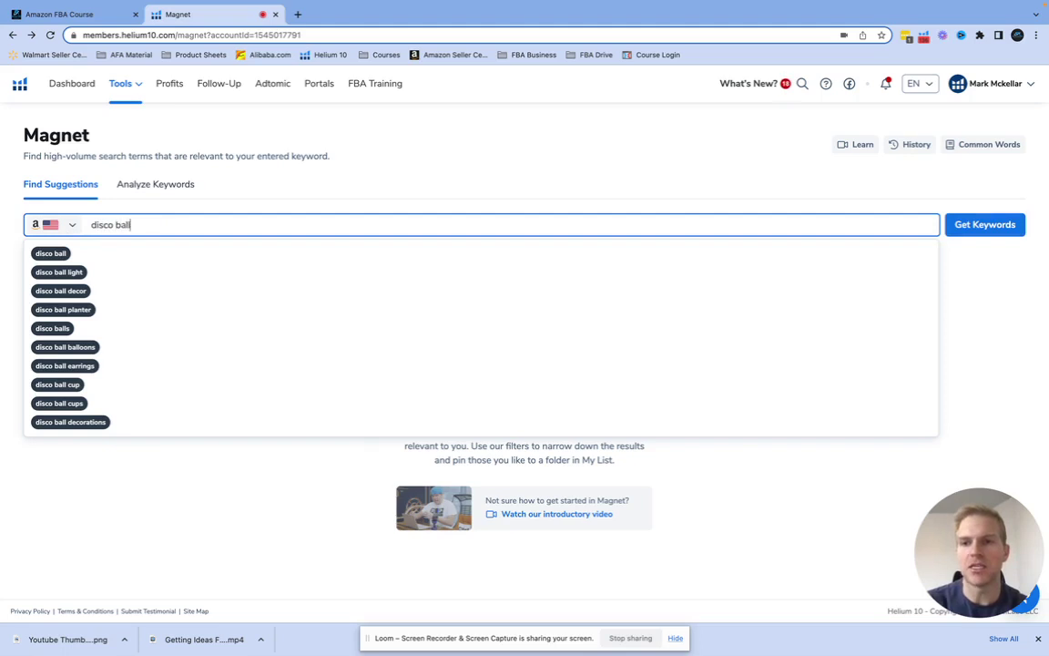
left_click(985, 223)
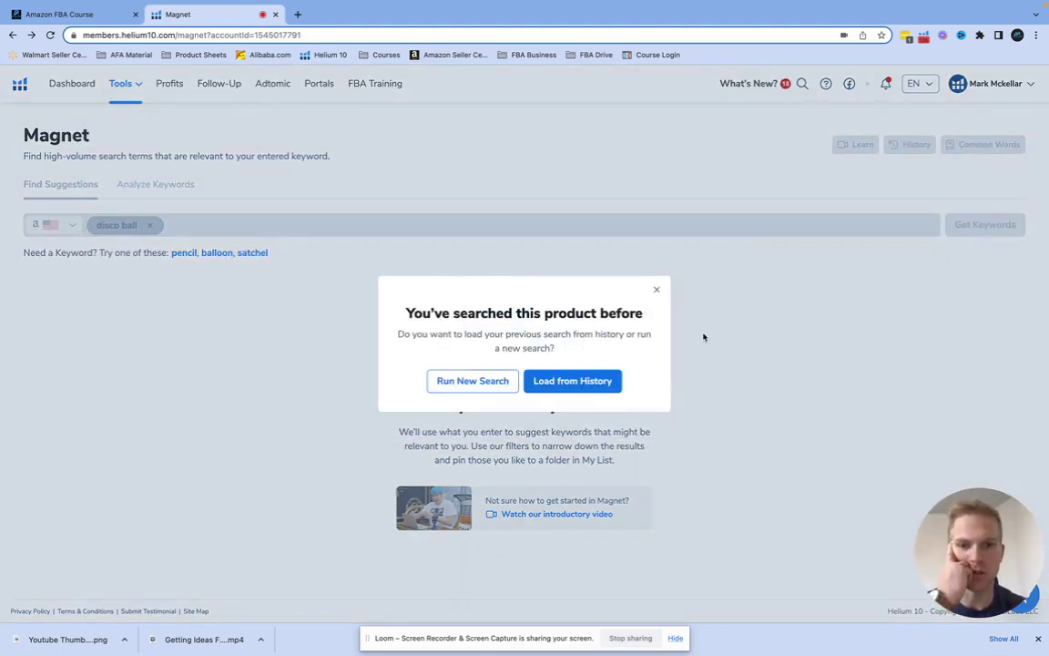
left_click(482, 390)
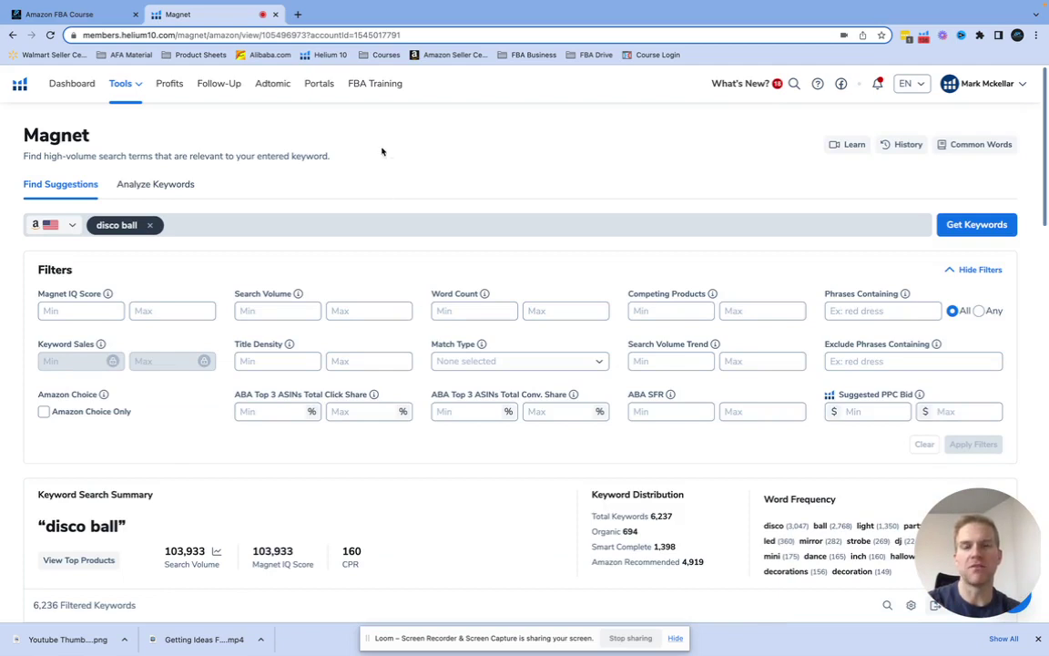
left_click(78, 16)
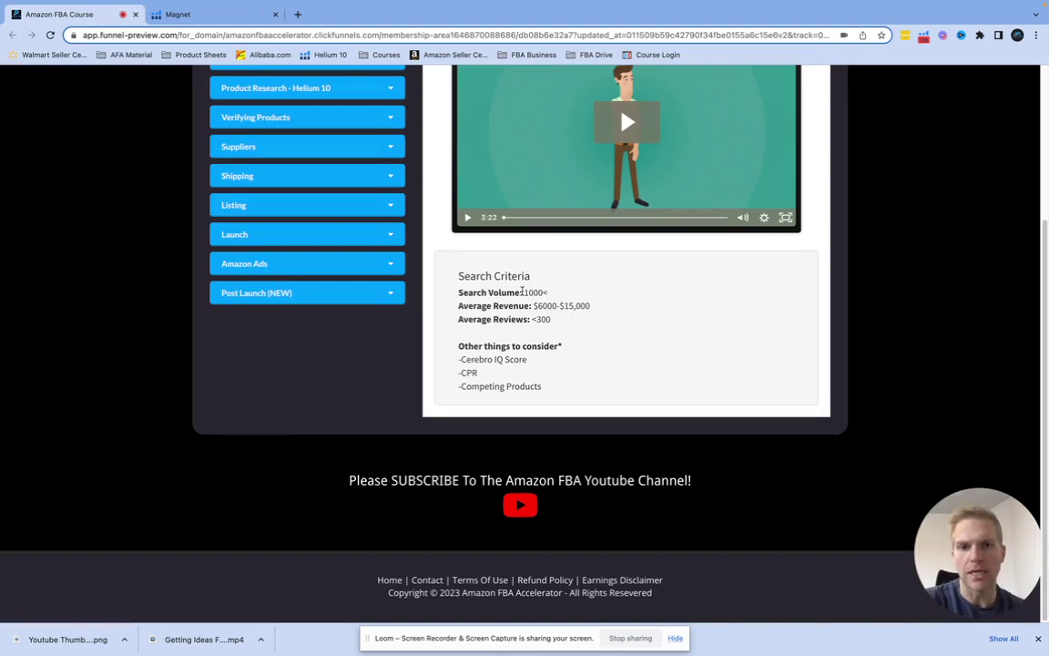
left_click_drag(523, 291, 541, 291)
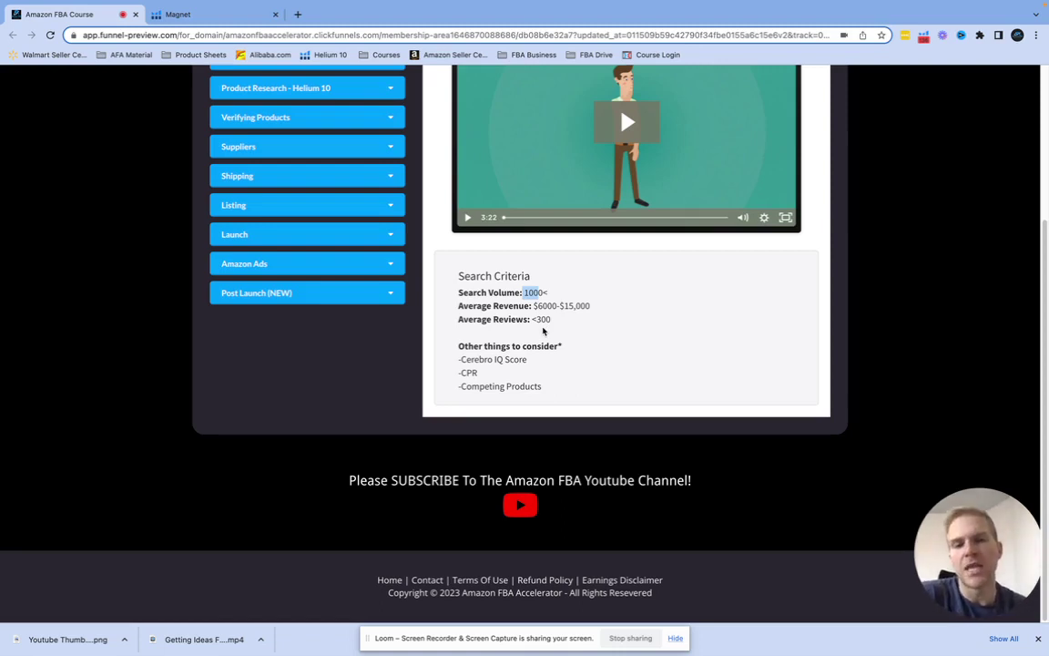
left_click_drag(529, 363, 459, 372)
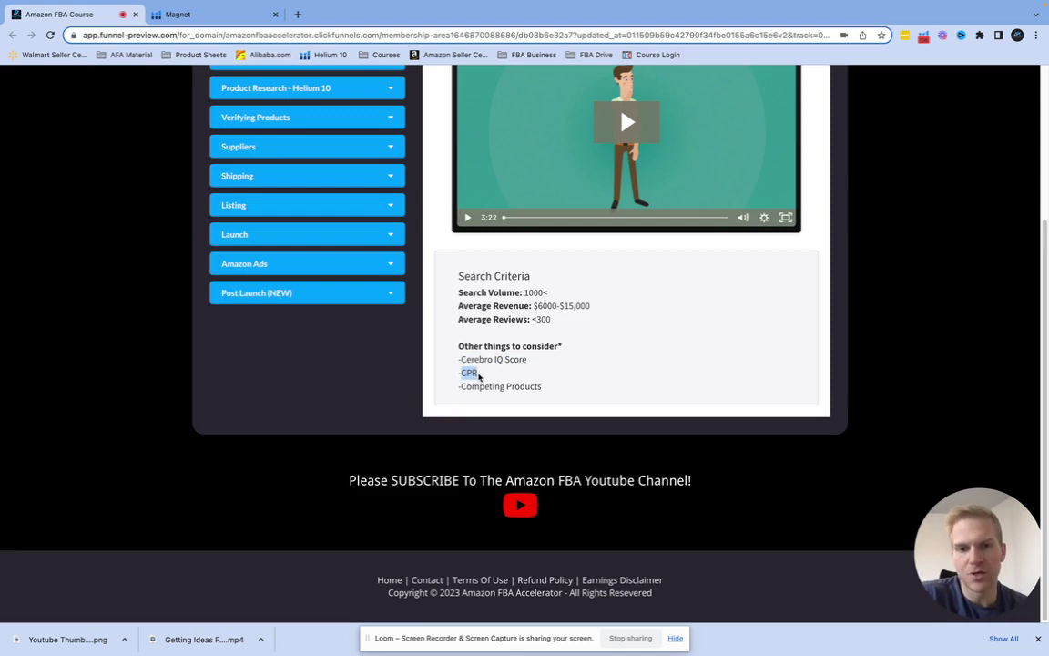
left_click(479, 377)
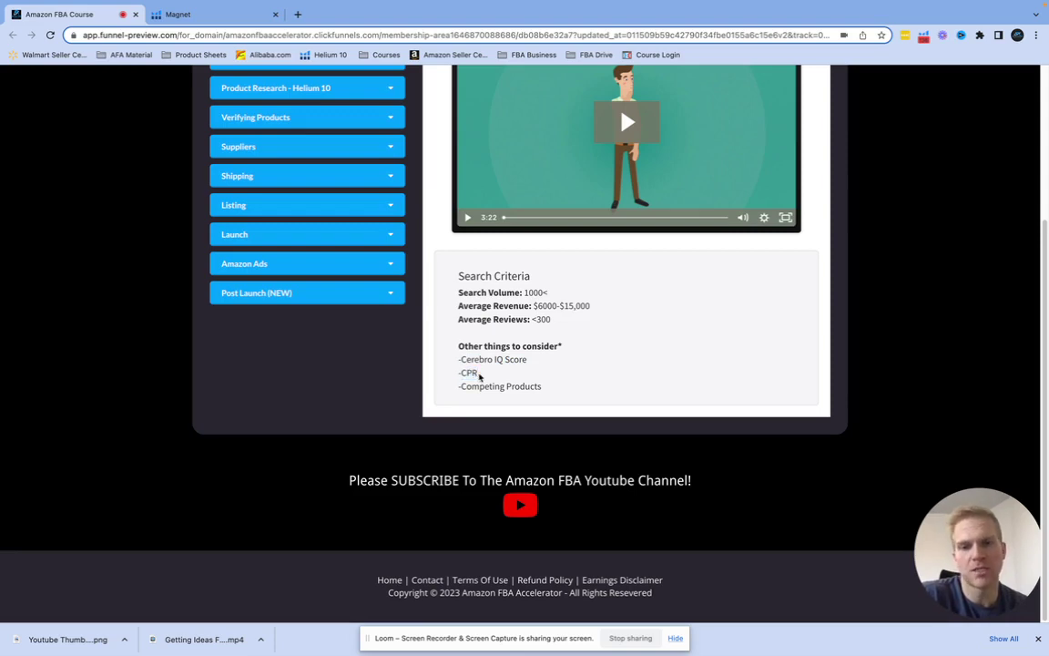
left_click_drag(550, 388, 462, 390)
left_click(547, 384)
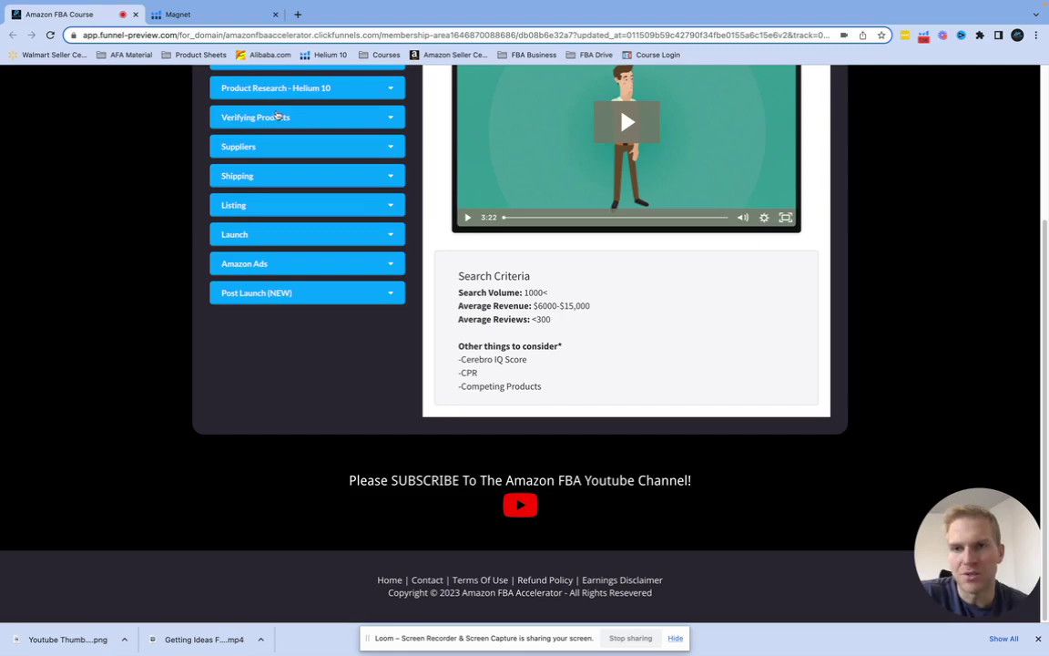
Filter the disco ball keywords to a Search Volume minimum of 300.
left_click(186, 15)
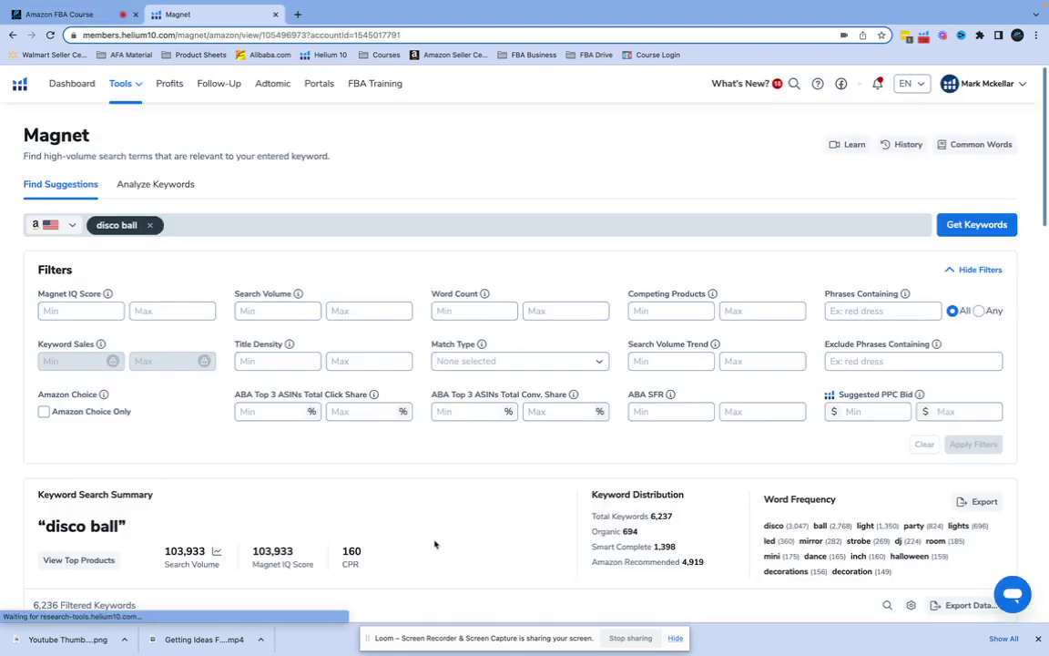
scroll(265, 507, "down", 3)
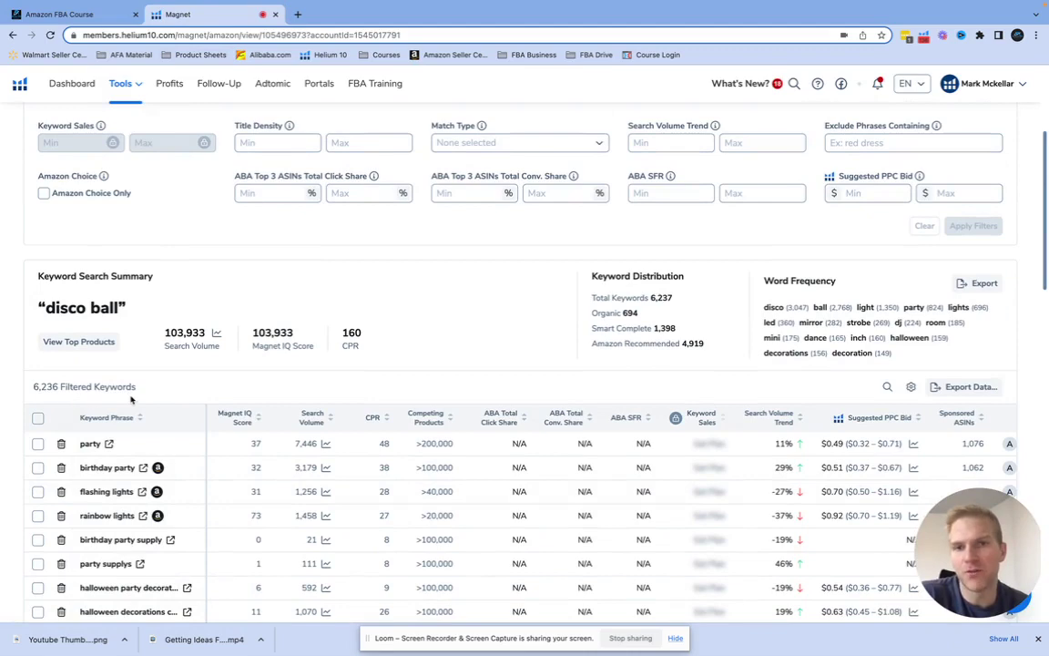
scroll(131, 398, "up", 3)
scroll(131, 398, "down", 1)
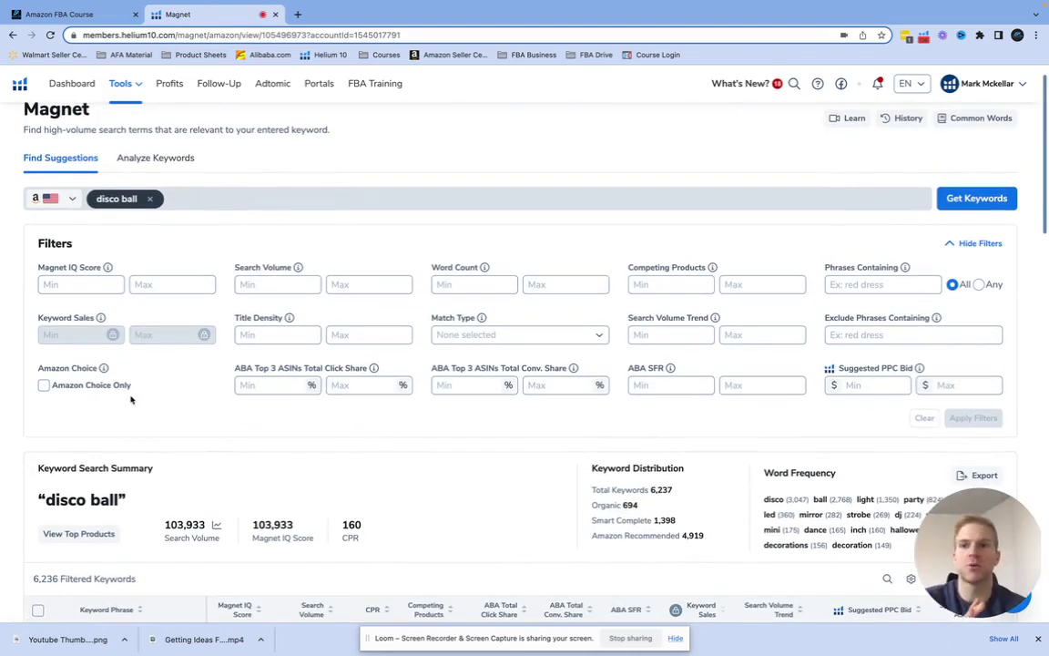
scroll(228, 309, "down", 1)
left_click(258, 275)
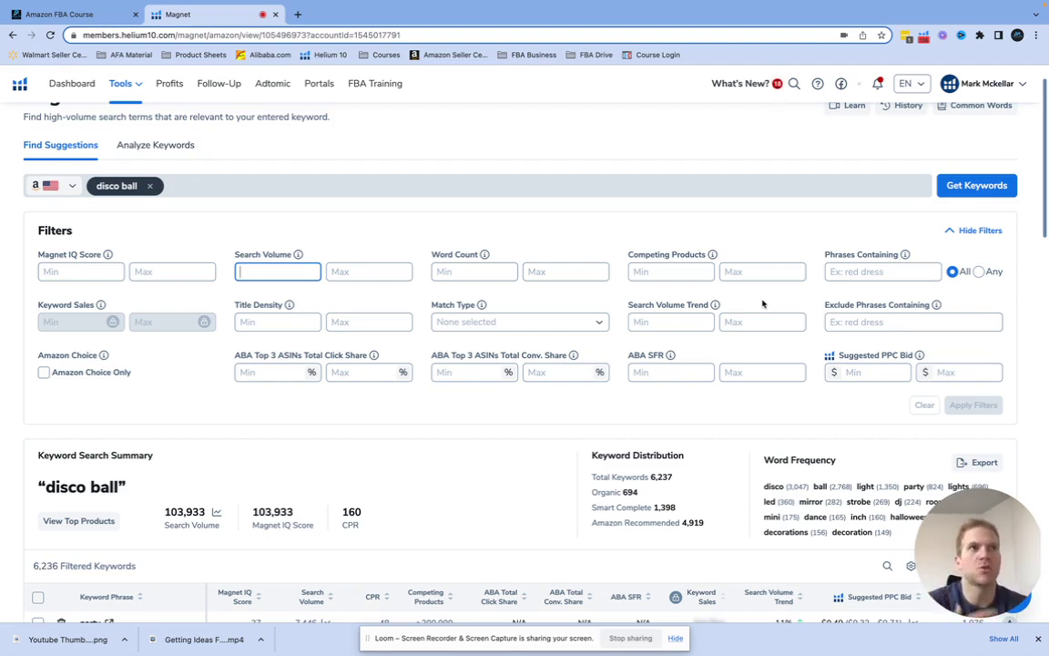
type("300")
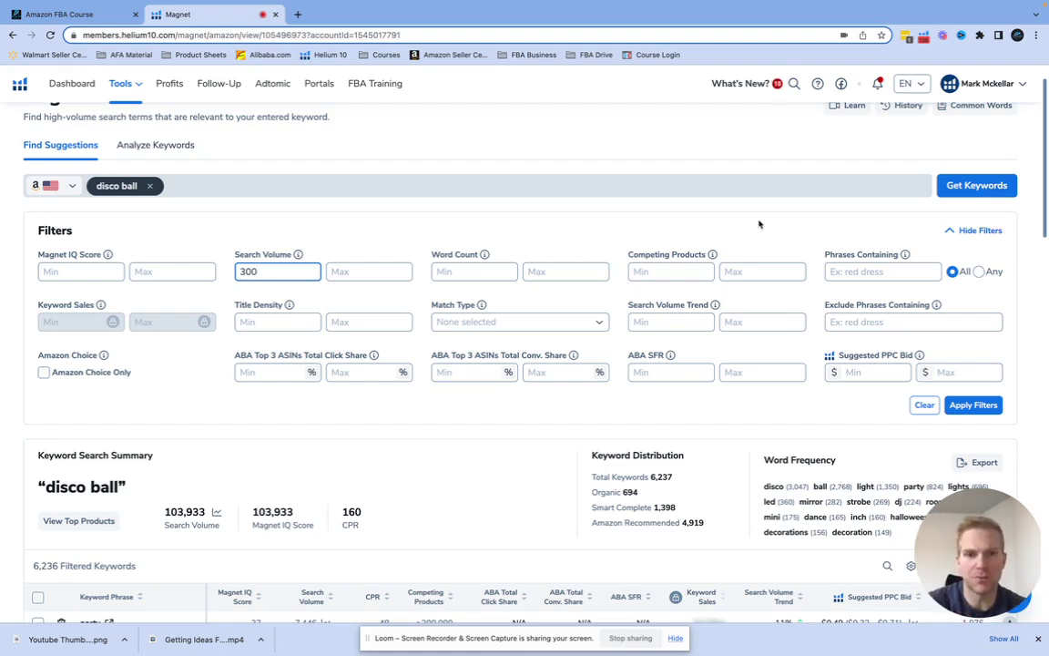
scroll(262, 471, "down", 1)
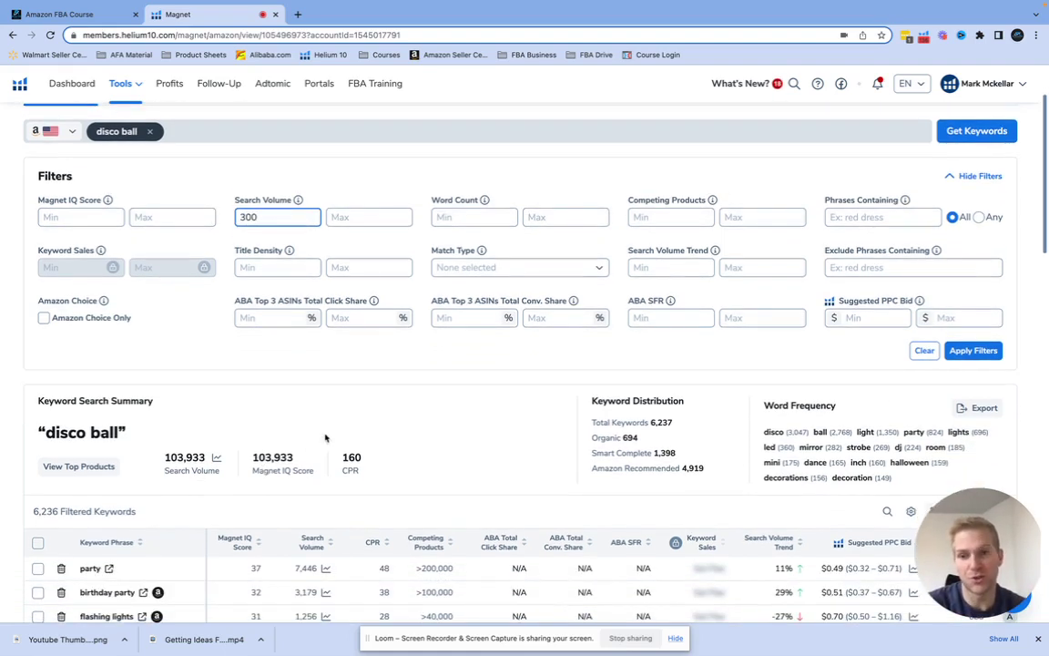
left_click(973, 352)
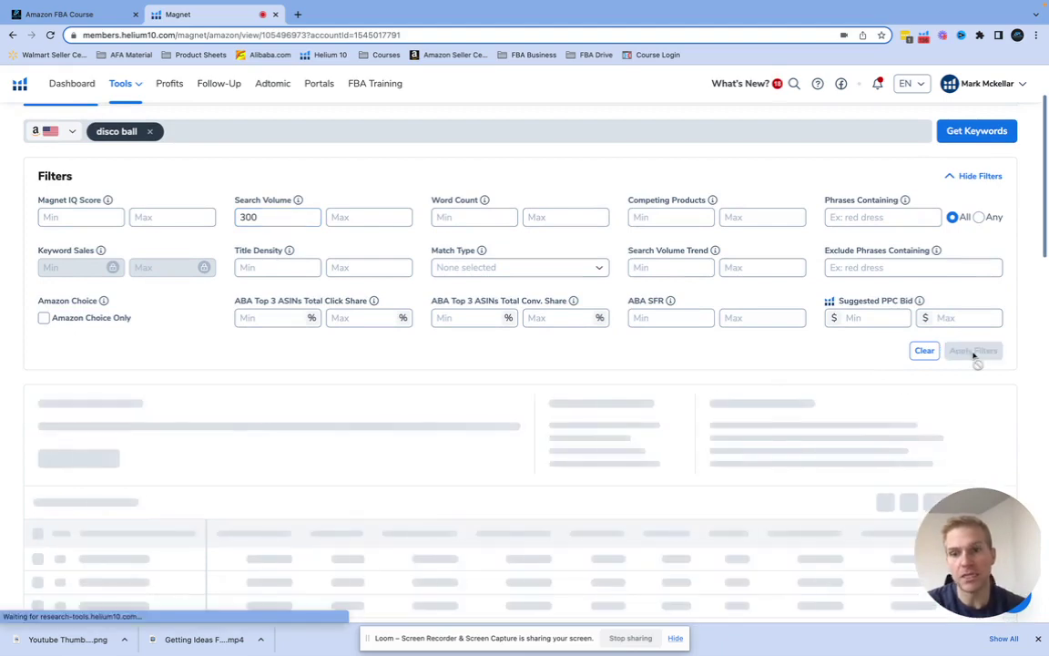
Move the ABA SFR and ABA Total Click Share columns left toward Magnet IQ Score.
scroll(298, 334, "down", 3)
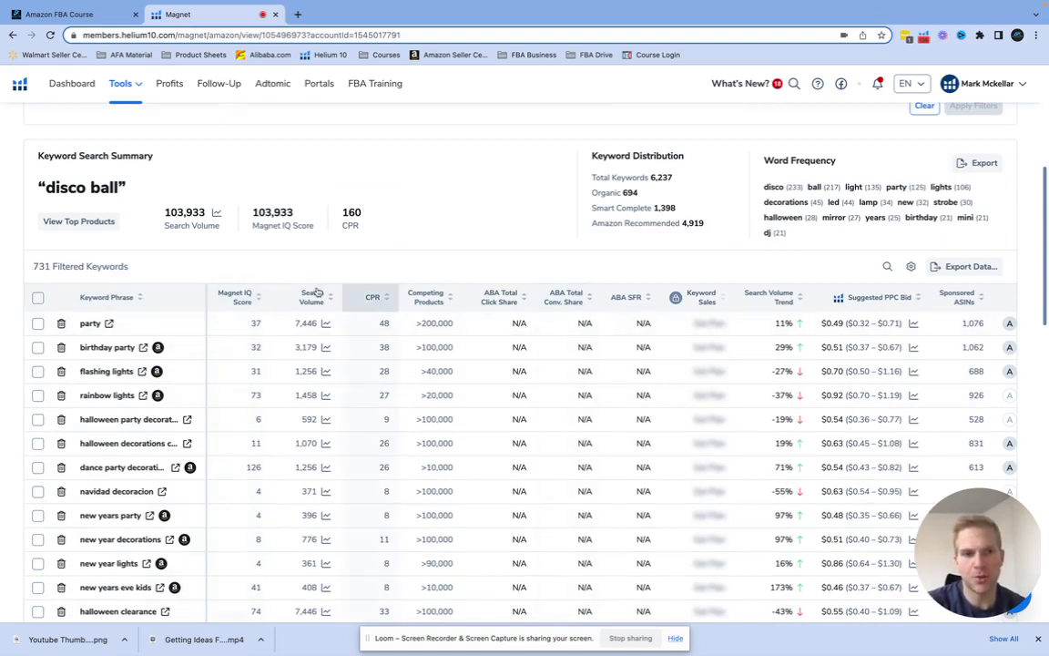
left_click_drag(623, 305, 234, 302)
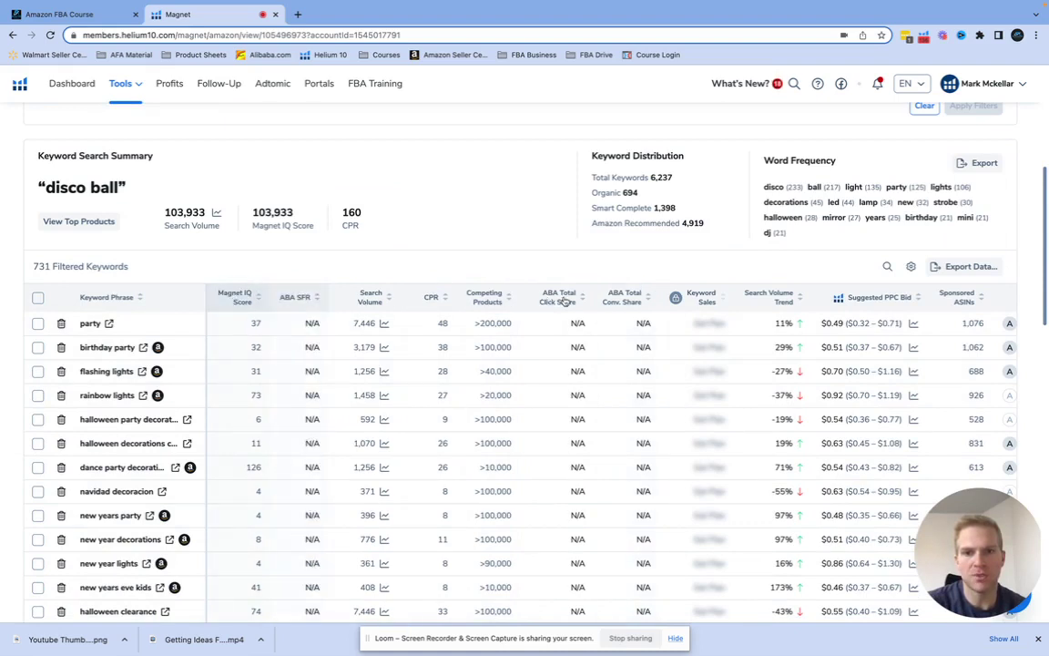
left_click_drag(559, 299, 284, 298)
mouse_move(572, 308)
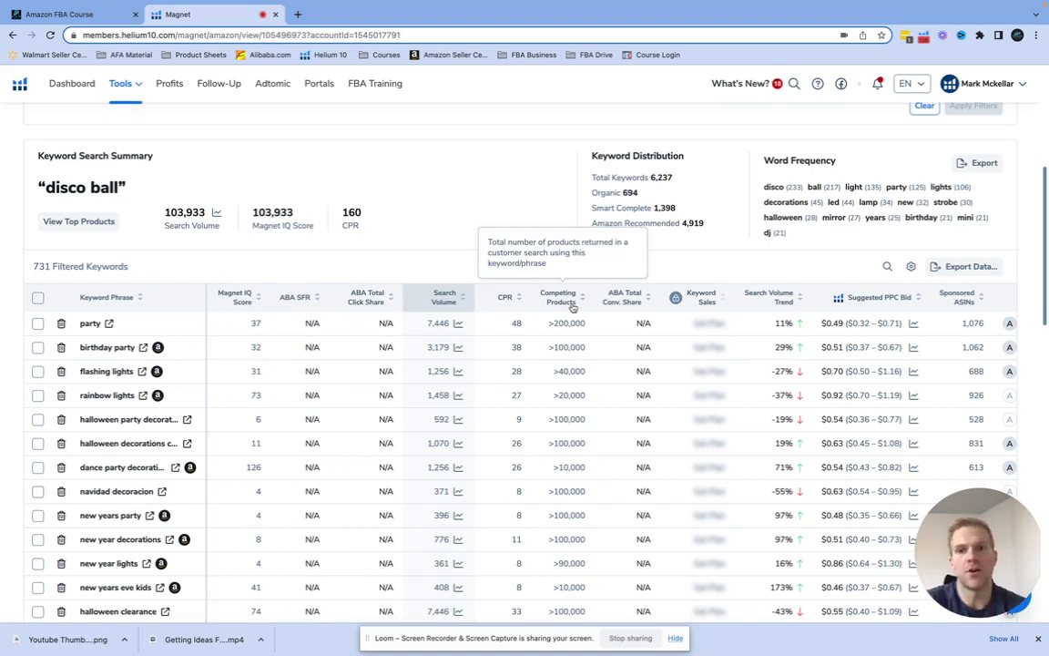
left_click(234, 296)
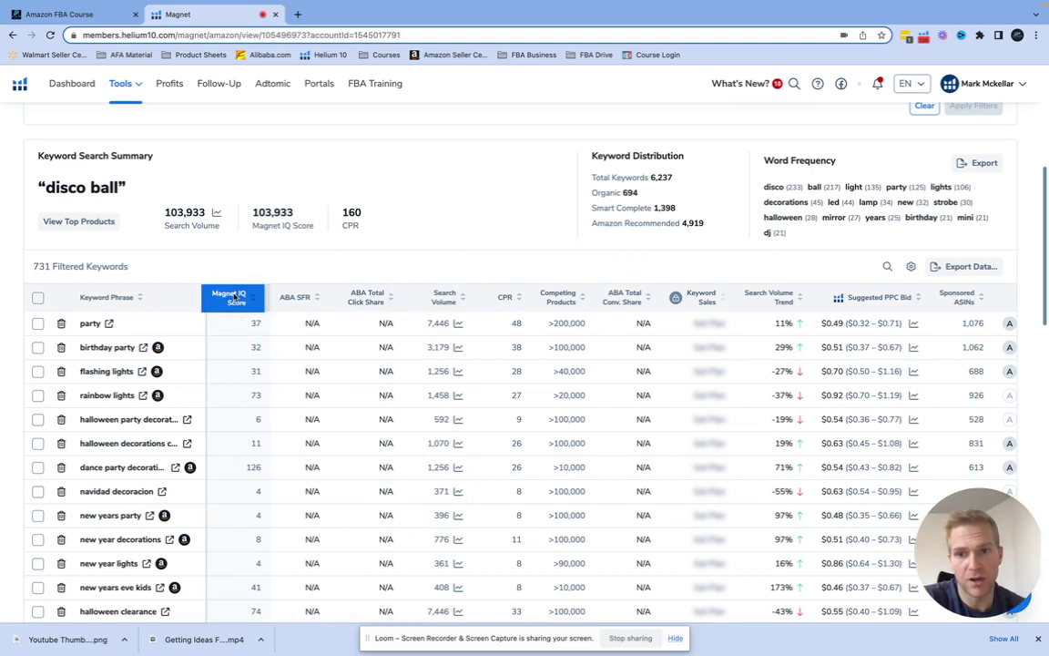
Place Search Volume, CPR and Competing Products right after Magnet IQ Score.
left_click_drag(444, 305, 266, 302)
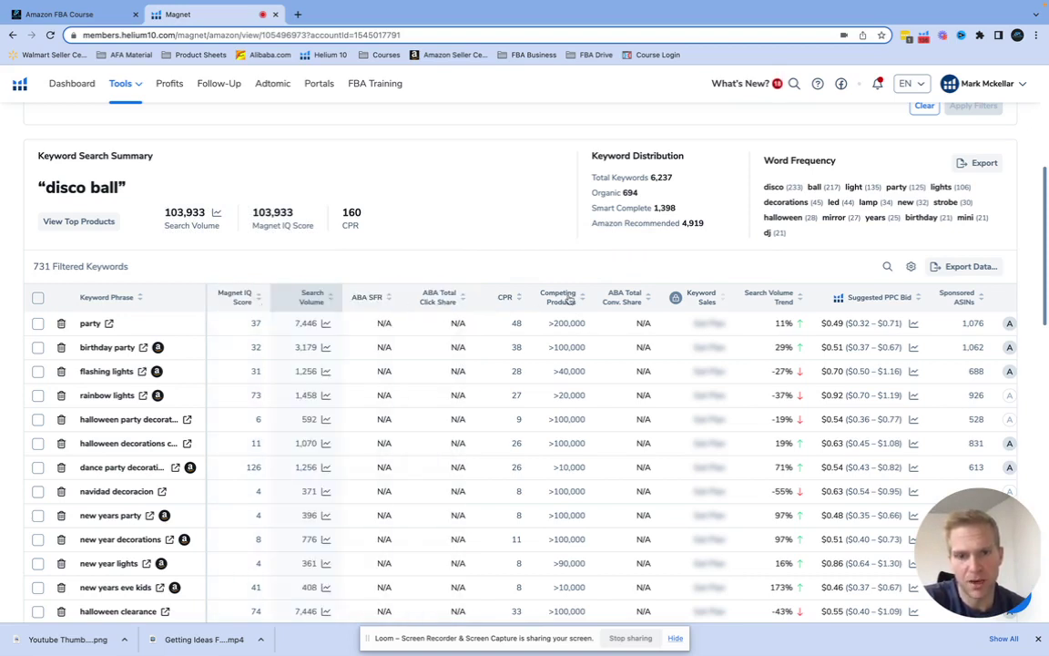
scroll(703, 303, "right", 3)
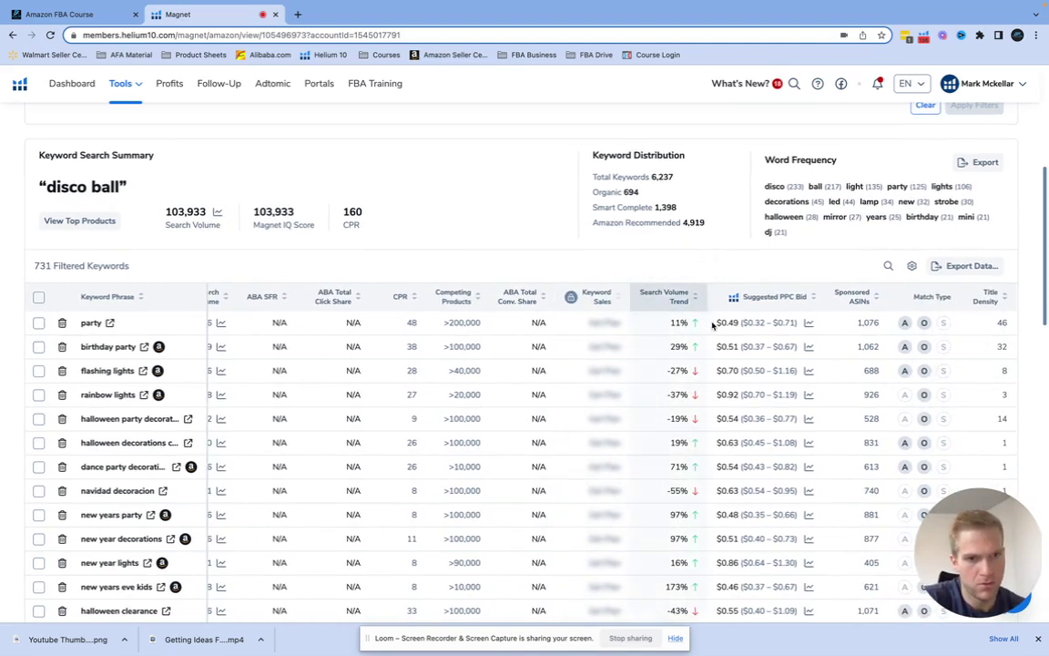
scroll(725, 349, "left", 3)
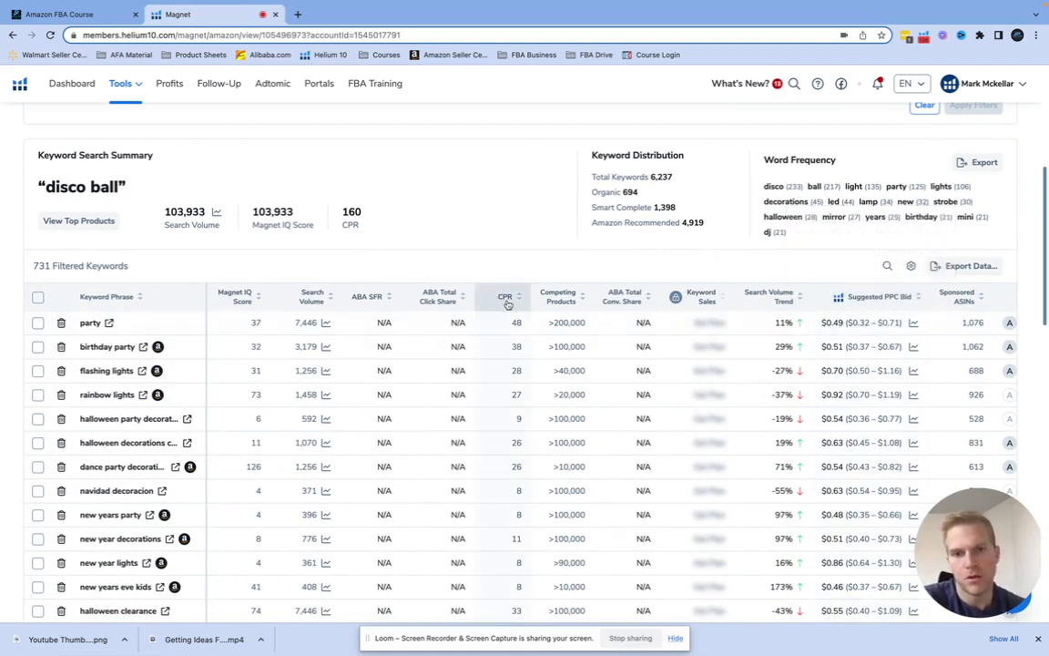
left_click_drag(503, 298, 339, 300)
left_click_drag(570, 299, 375, 300)
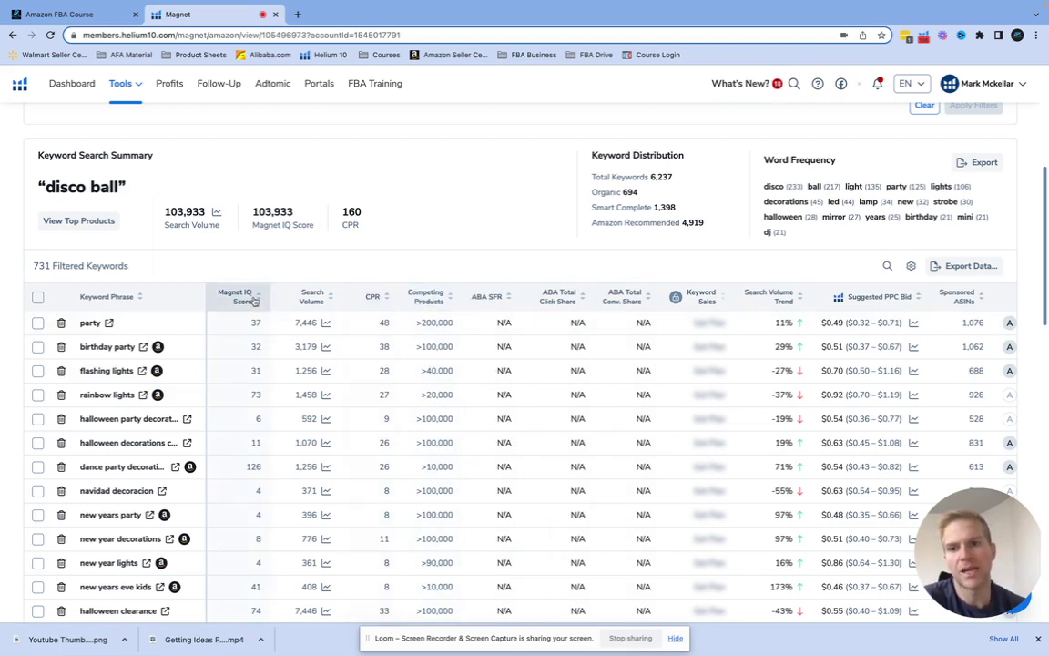
Switch to the Amazon FBA Course page to view its product search criteria.
mouse_move(255, 301)
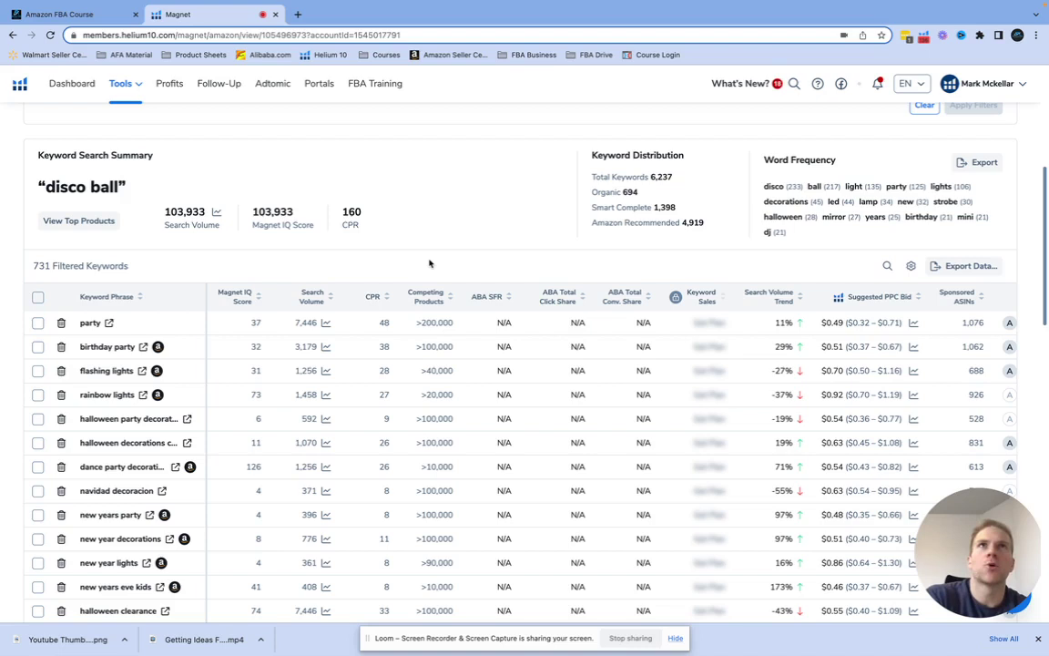
left_click(73, 16)
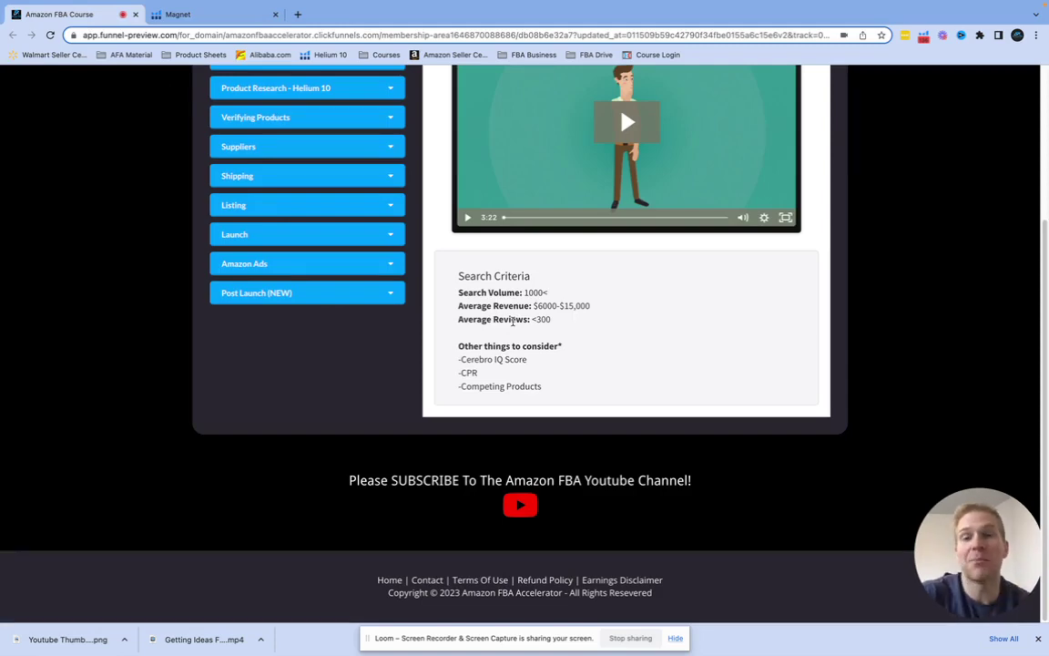
Return to the Magnet disco ball keyword table listing 731 filtered keywords.
left_click(178, 16)
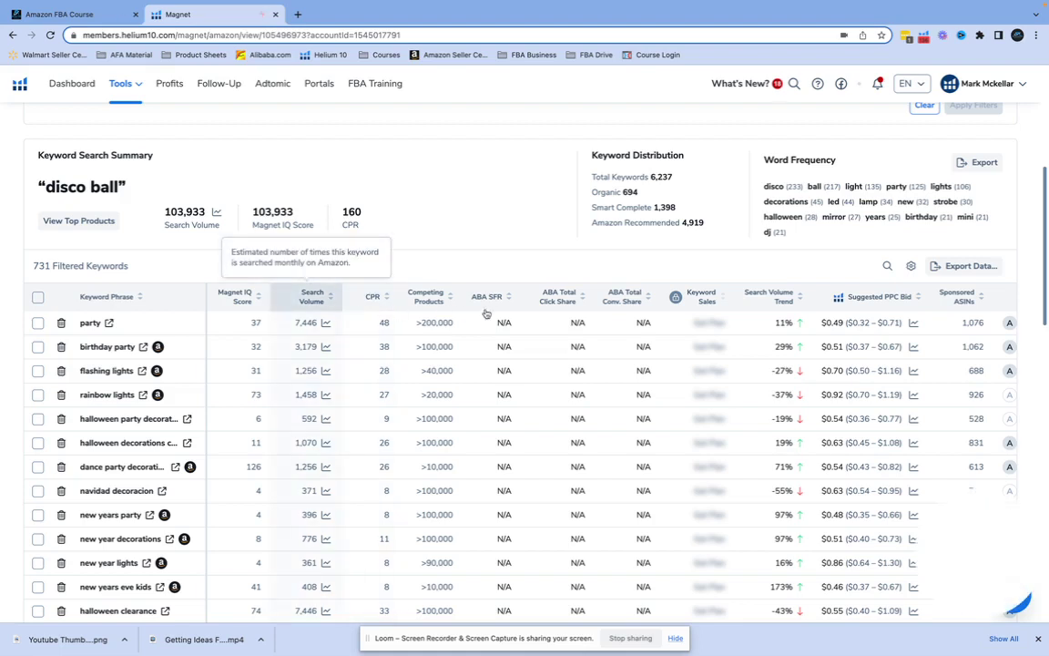
mouse_move(384, 307)
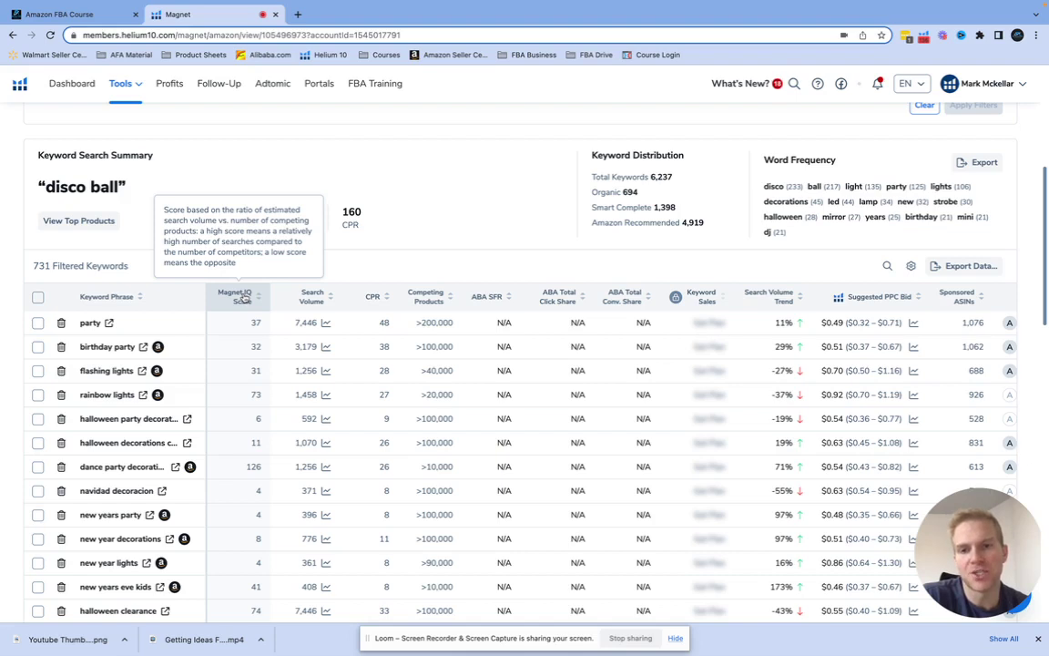
mouse_move(299, 303)
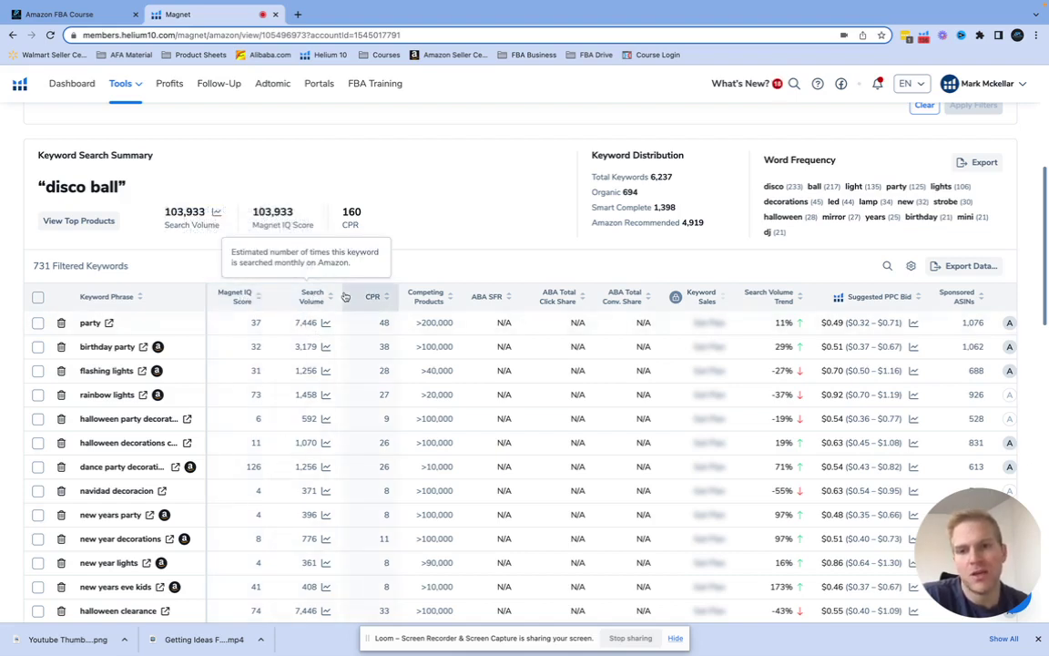
mouse_move(429, 310)
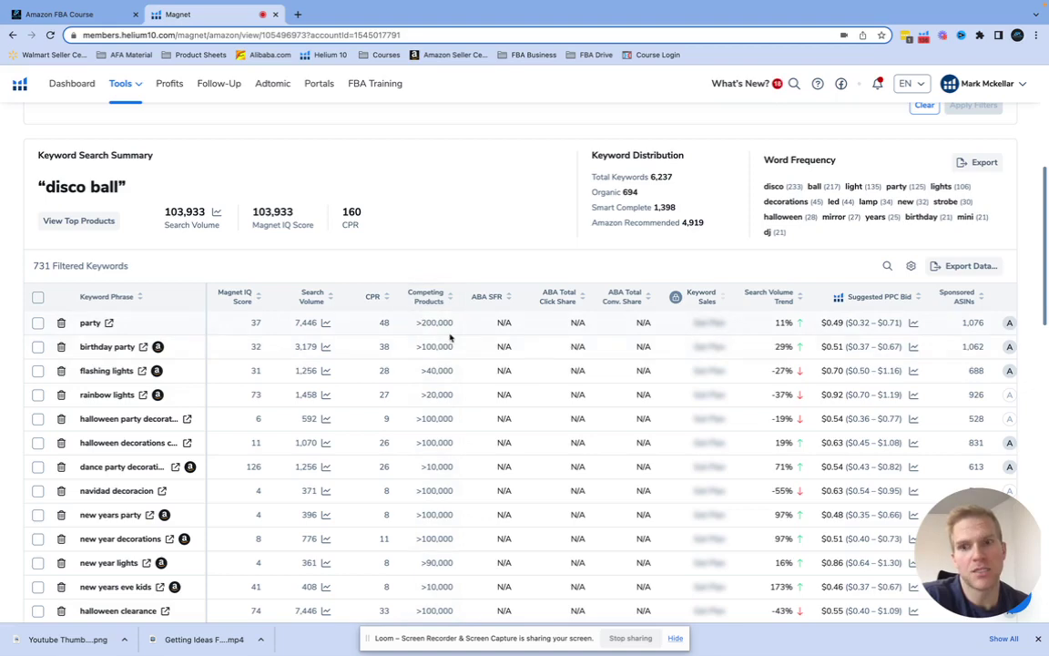
Sort the keywords by Magnet IQ Score descending, putting disco ball planter (111,568) first.
scroll(314, 296, "up", 3)
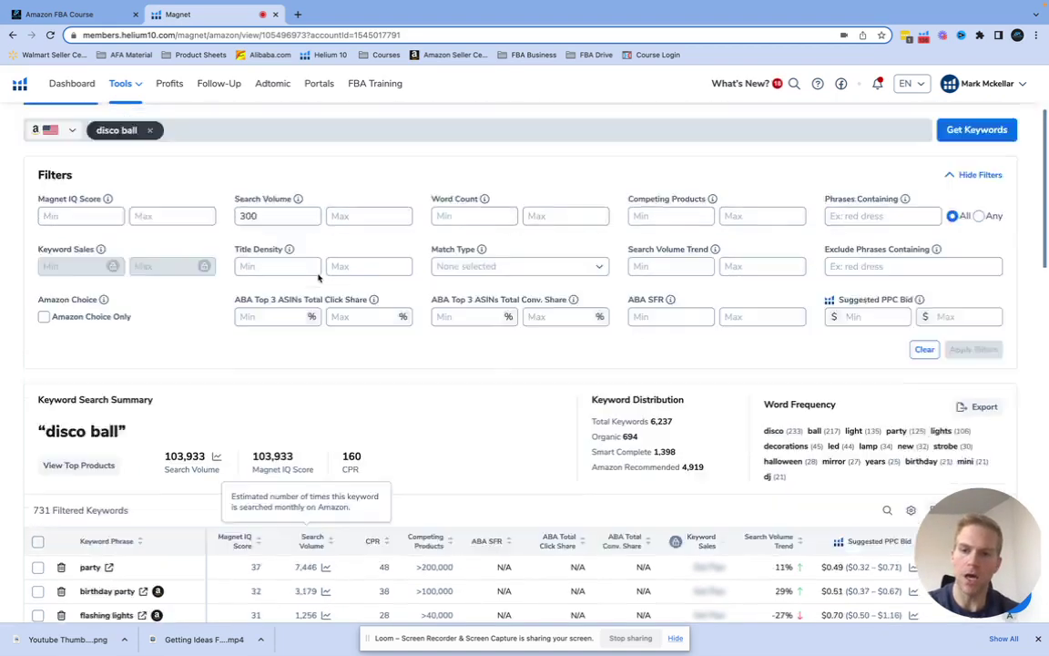
scroll(319, 278, "up", 1)
scroll(340, 310, "down", 5)
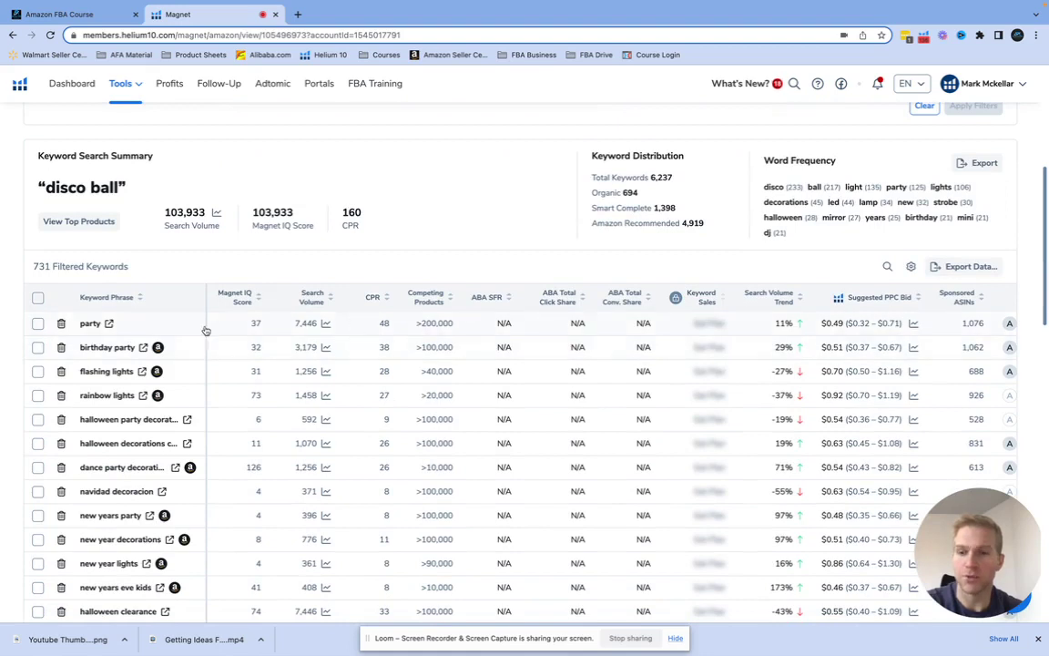
scroll(198, 339, "down", 1)
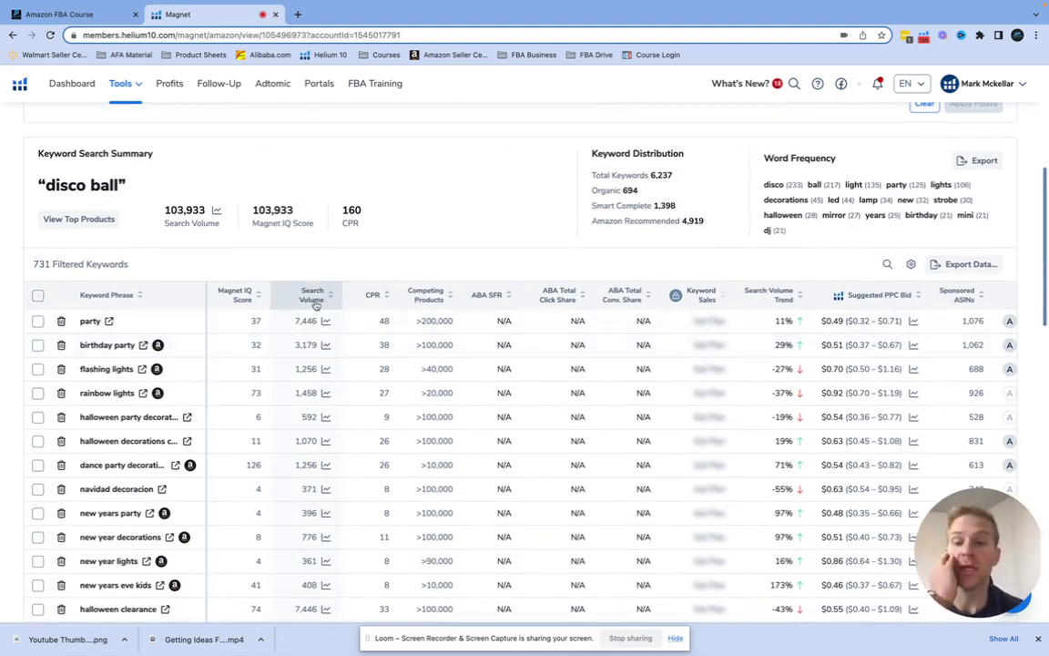
left_click(239, 297)
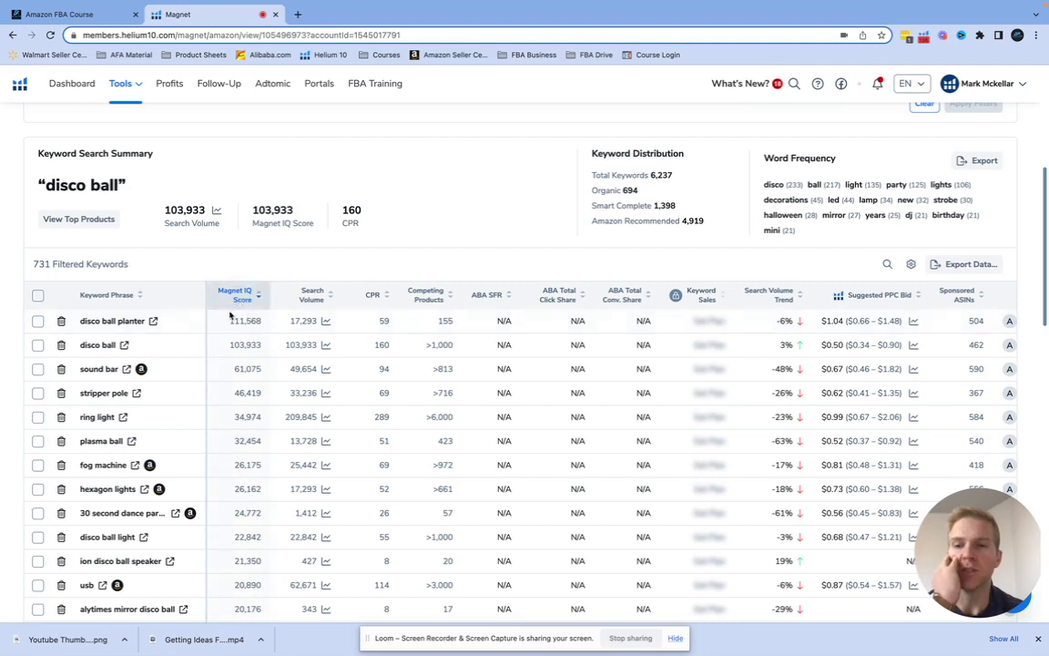
mouse_move(236, 294)
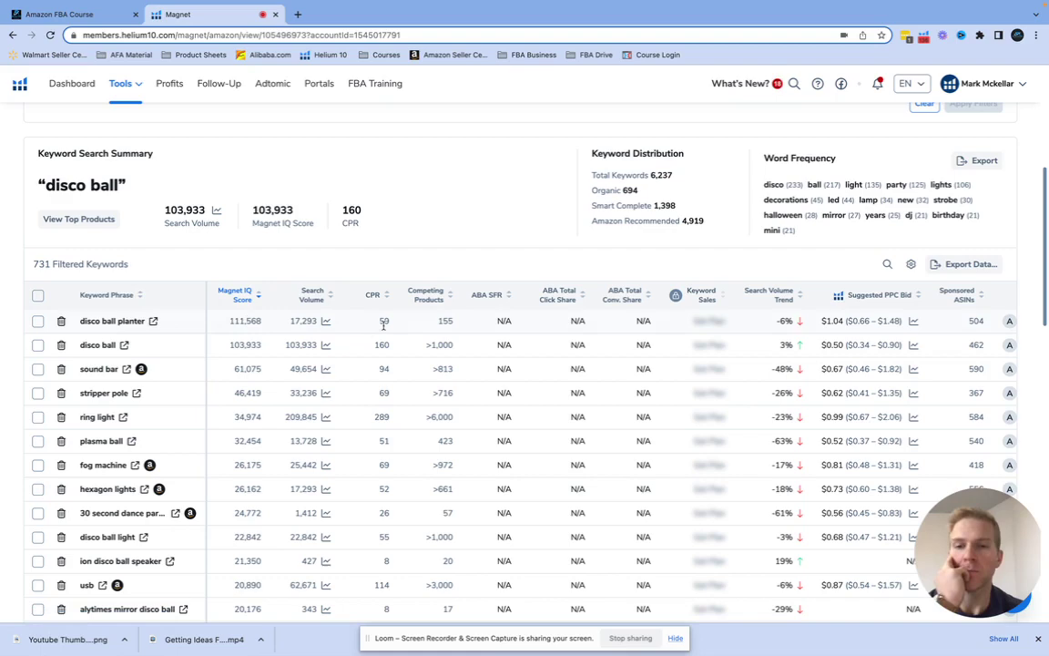
Open Amazon results for 'disco ball planter' and bring up the Helium 10 extension tools.
left_click(153, 321)
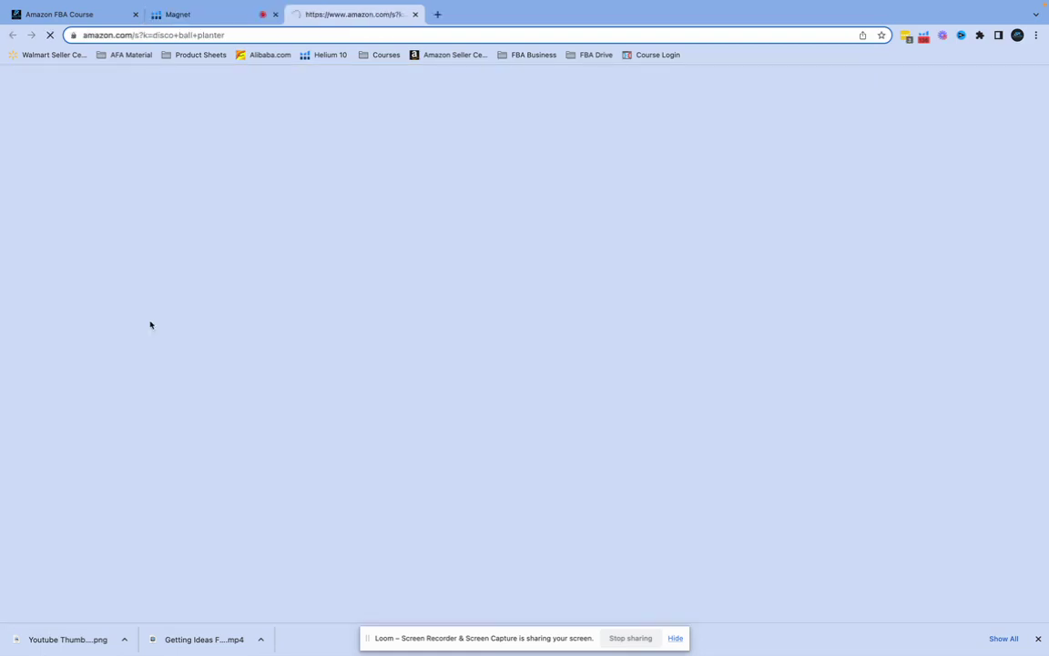
scroll(342, 405, "down", 5)
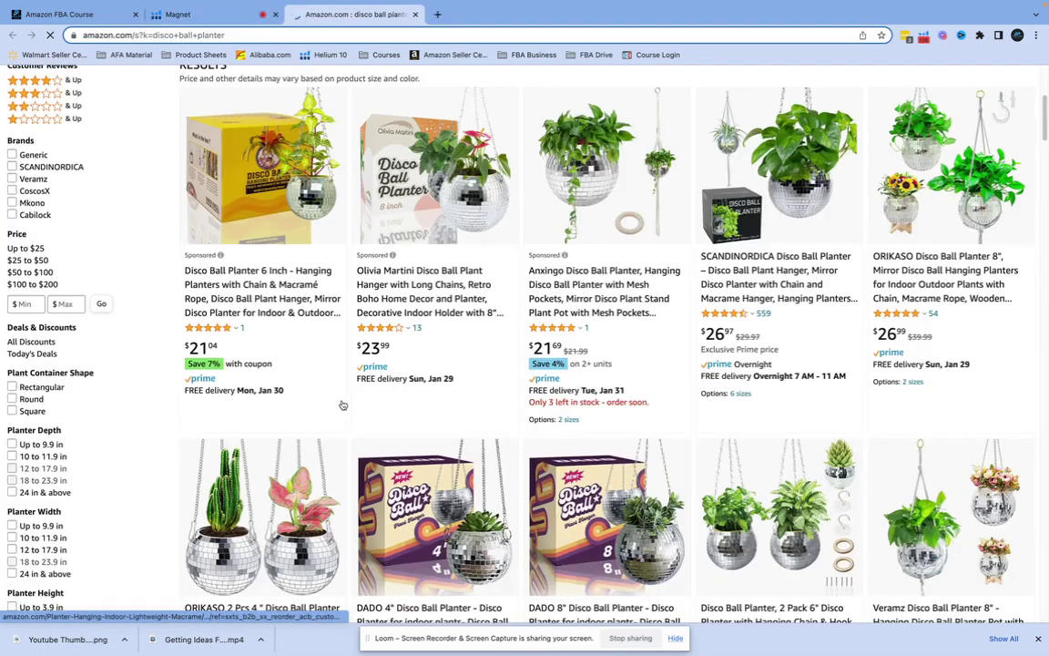
scroll(393, 404, "down", 5)
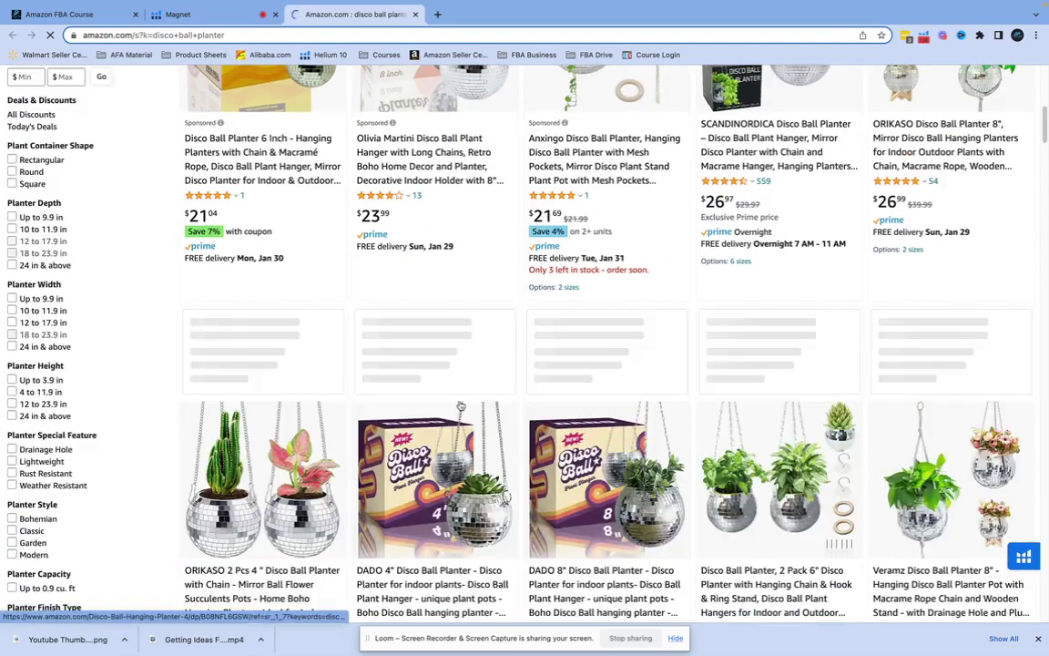
scroll(459, 408, "down", 10)
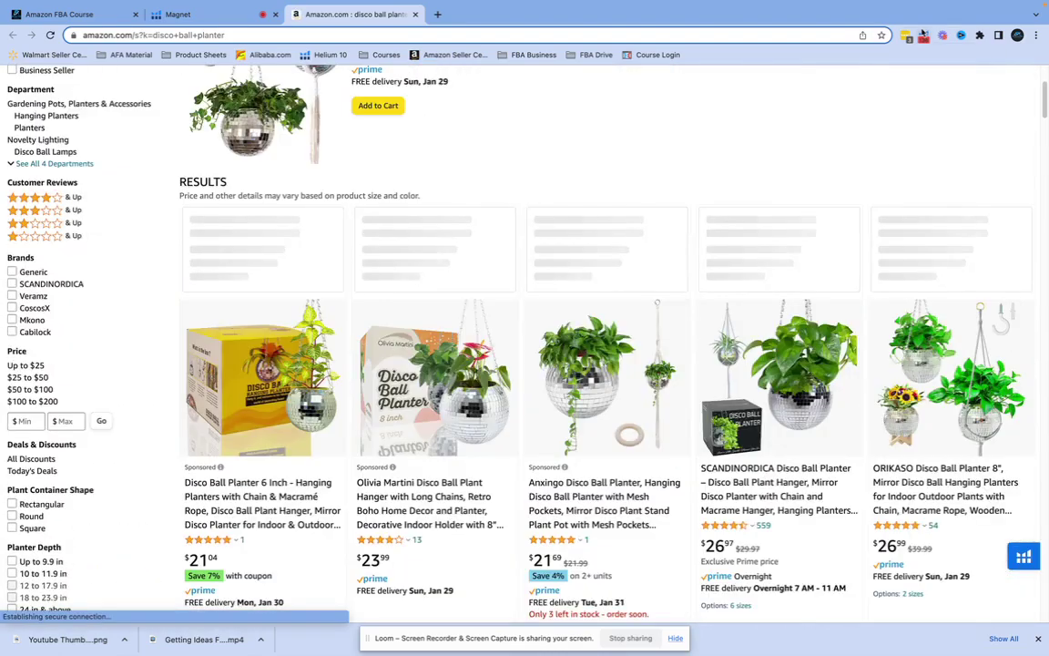
left_click(924, 36)
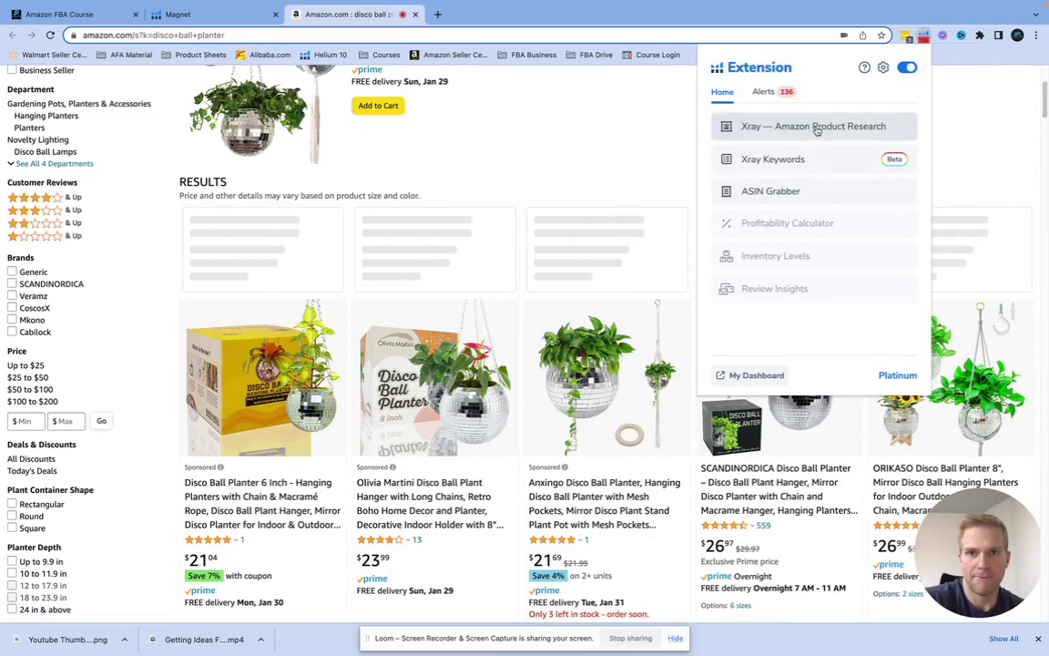
Run Xray on the disco ball planter results, note 59 average reviews, then close it.
left_click(871, 127)
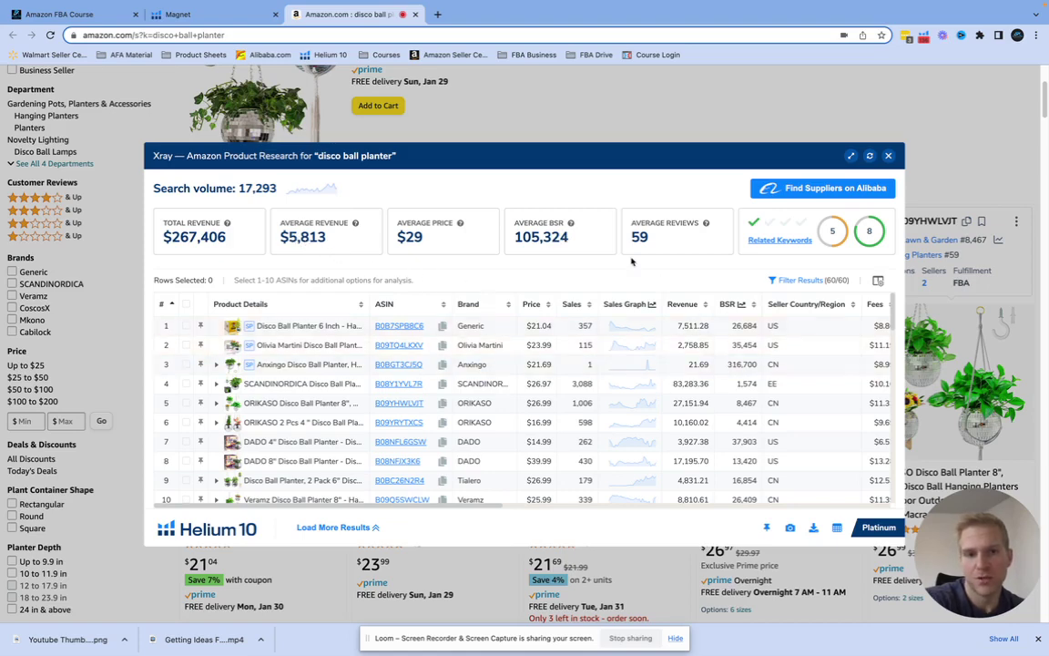
left_click_drag(631, 237, 652, 242)
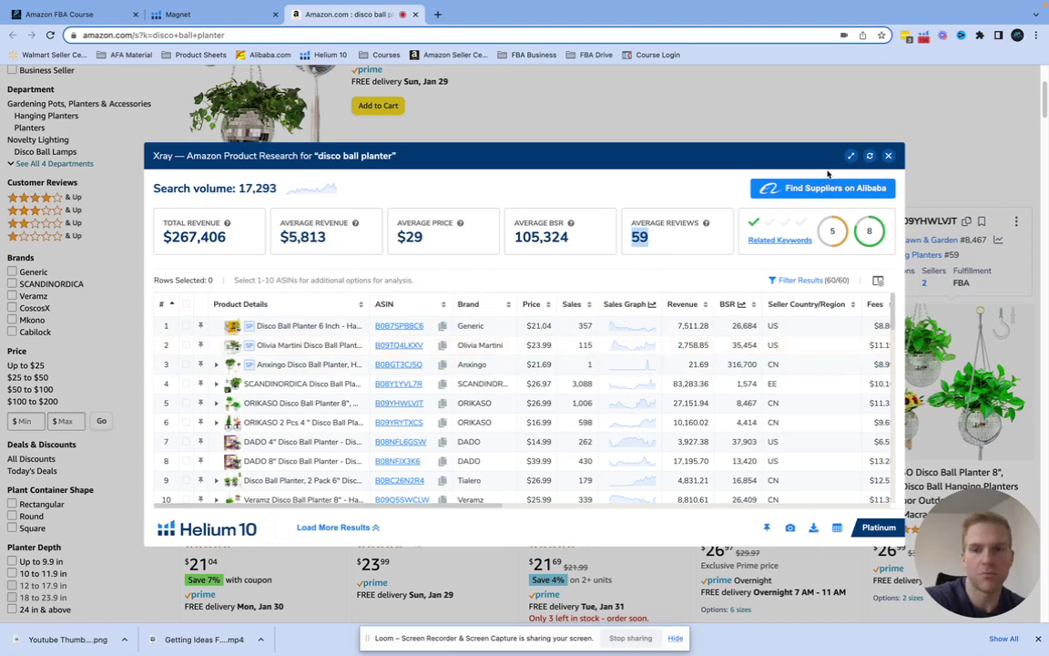
left_click(890, 156)
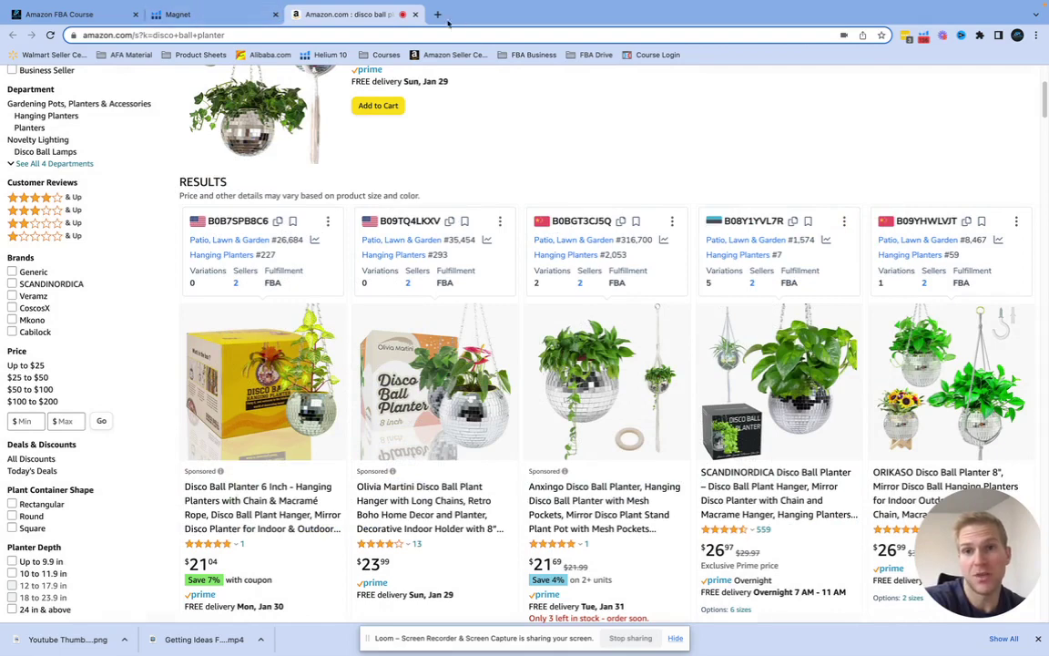
Save the disco ball planter keyword into a new My List folder 'potential products'.
left_click(414, 14)
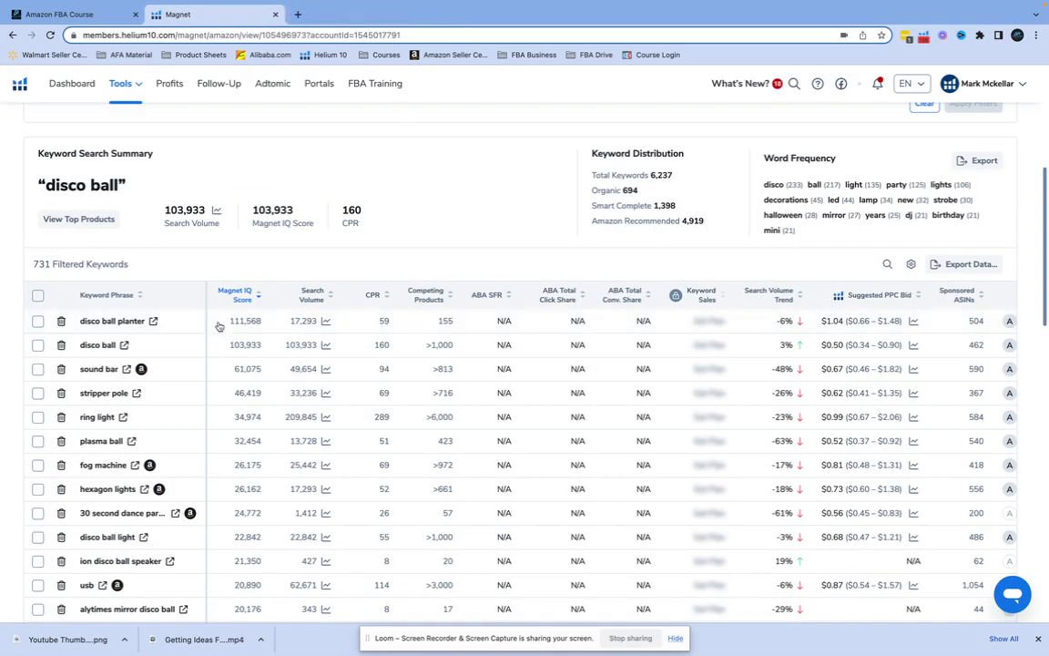
left_click(37, 322)
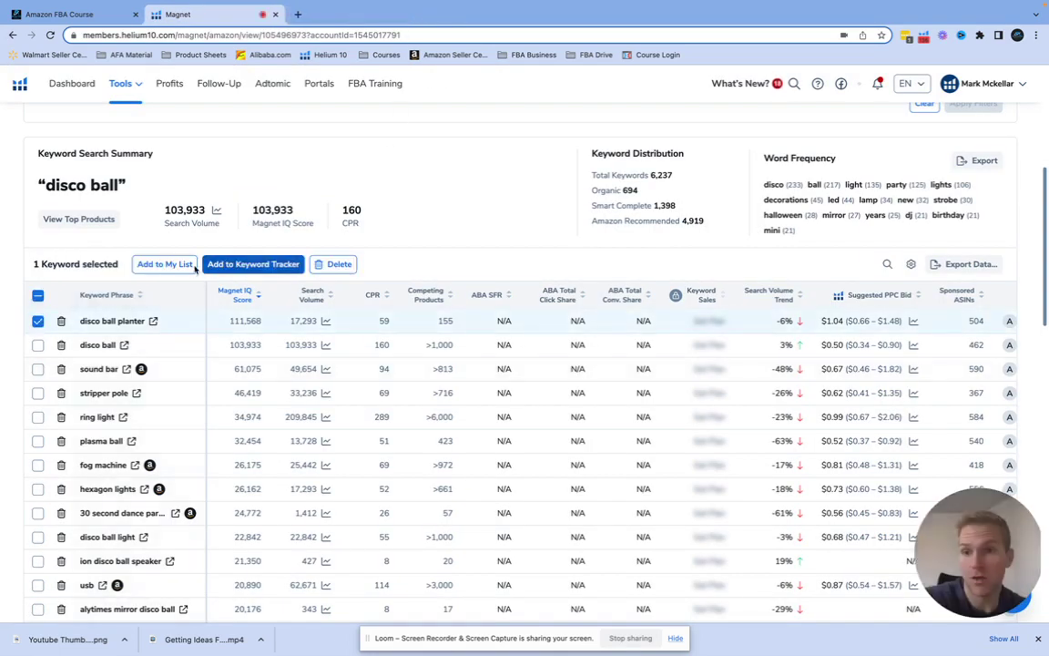
left_click(190, 267)
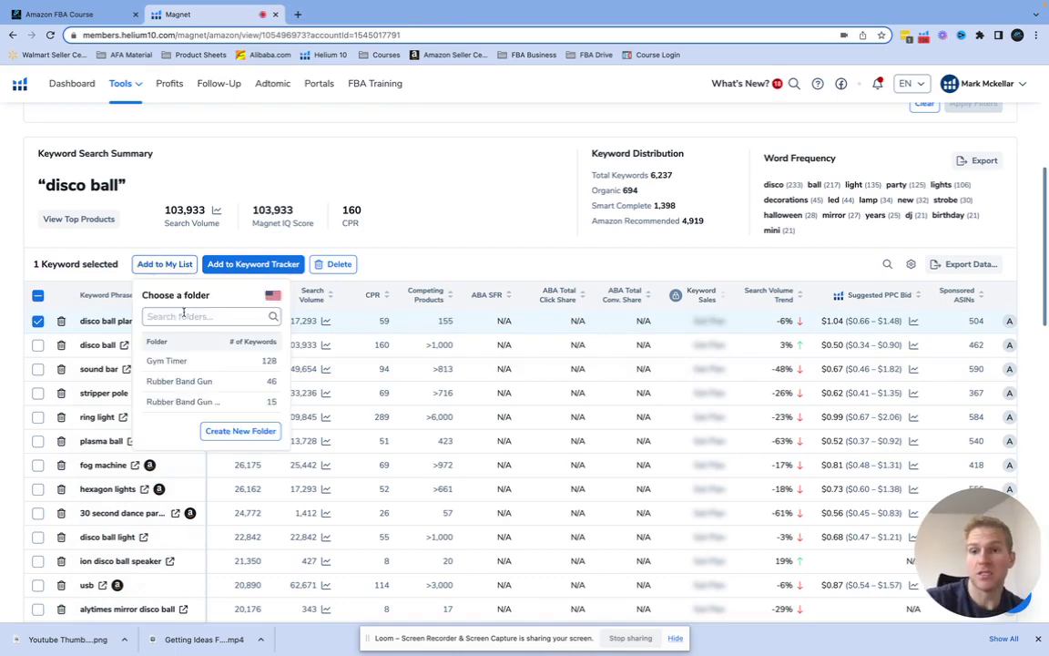
left_click(217, 431)
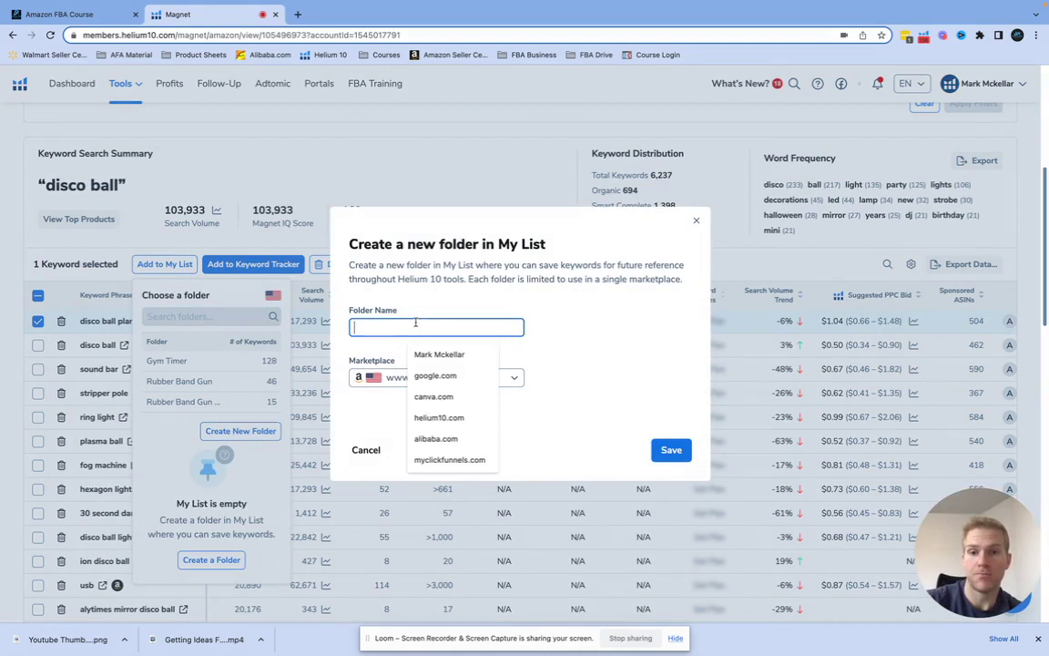
type("pp")
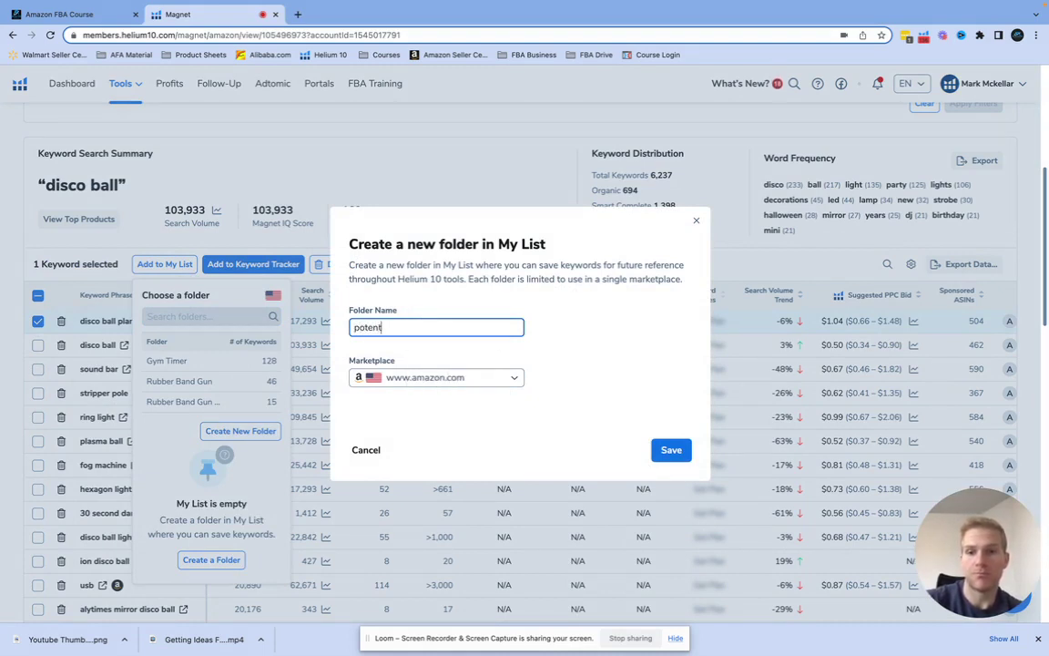
type("ial products")
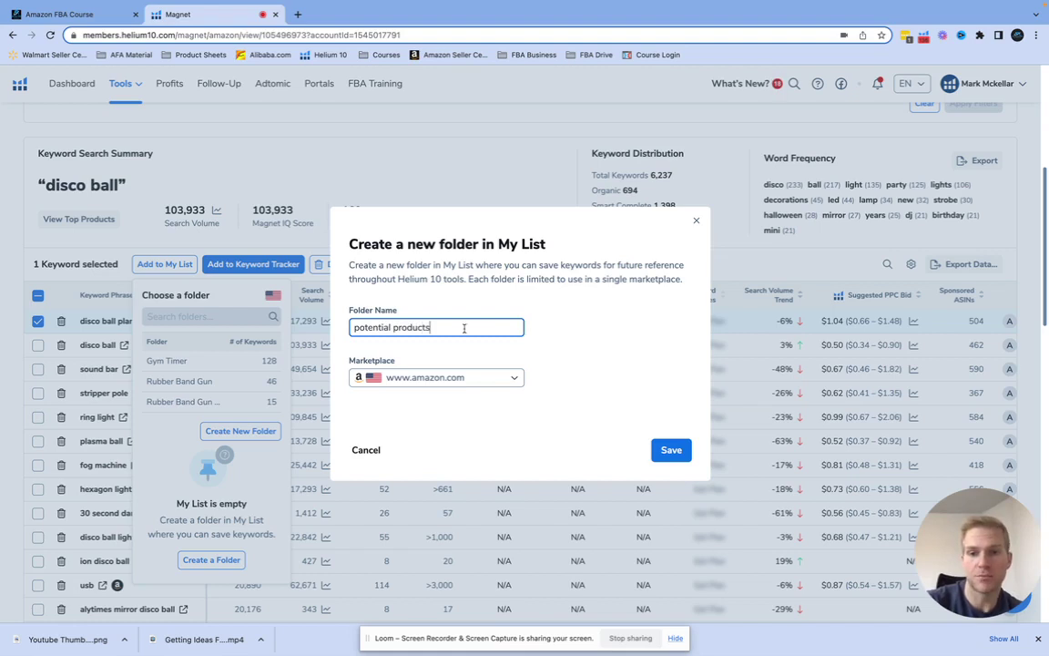
left_click(671, 450)
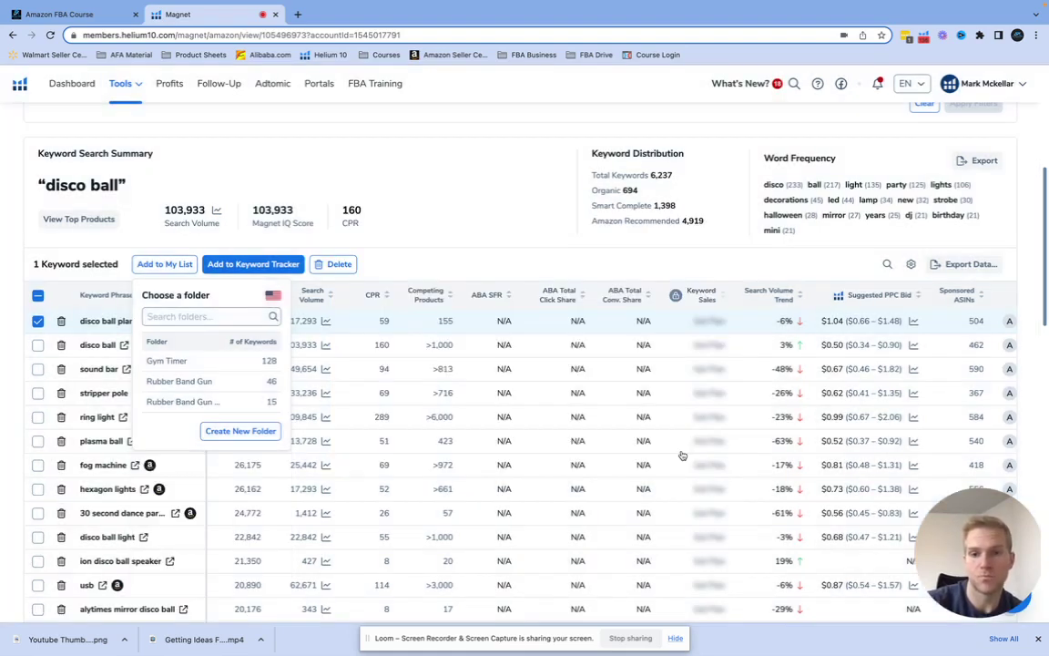
left_click(405, 258)
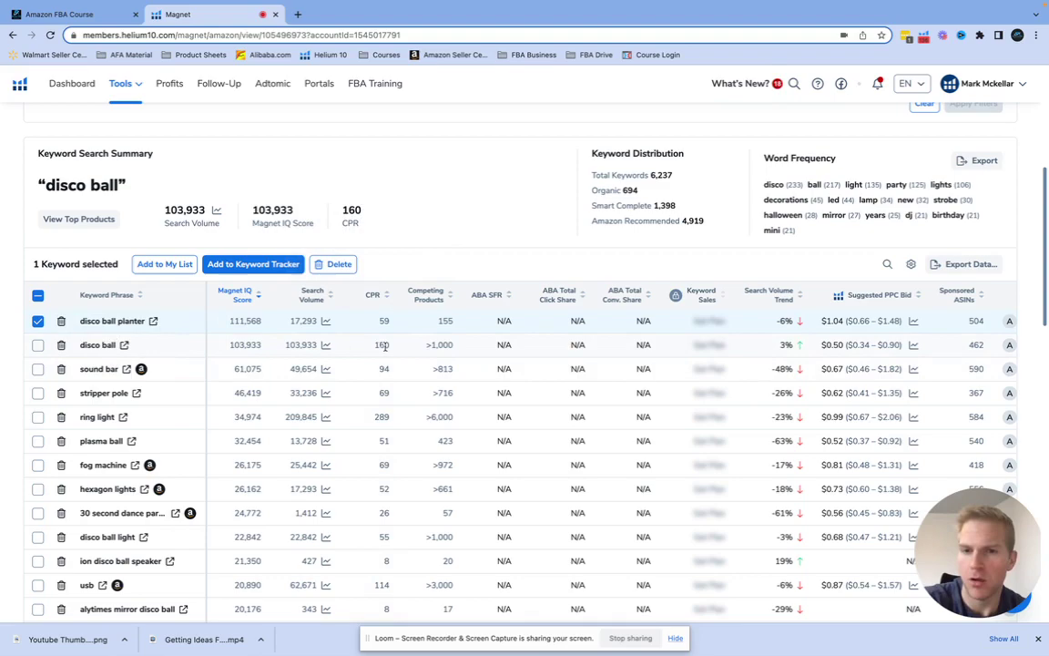
Open Amazon search results for 'disco ball' from the Magnet keyword table.
left_click(124, 345)
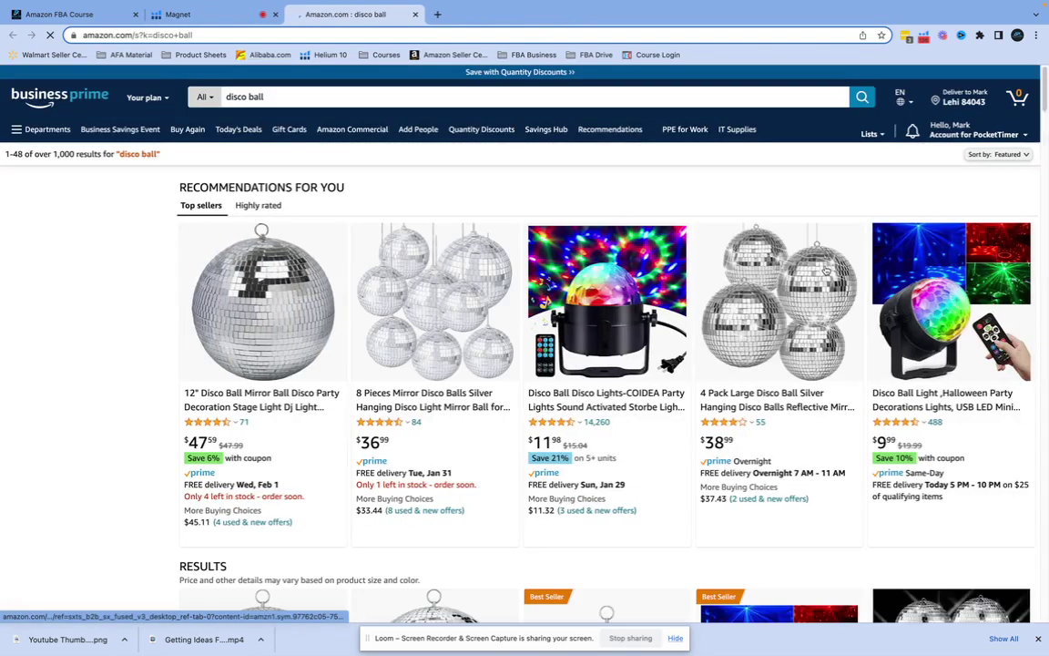
scroll(826, 270, "down", 4)
scroll(826, 270, "down", 5)
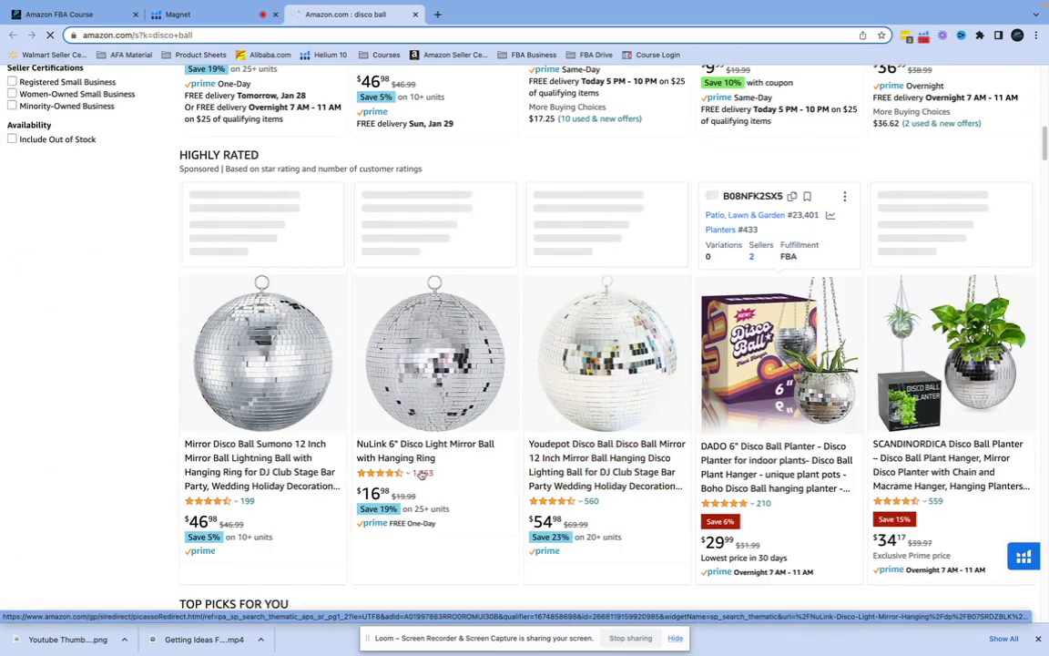
scroll(411, 462, "up", 6)
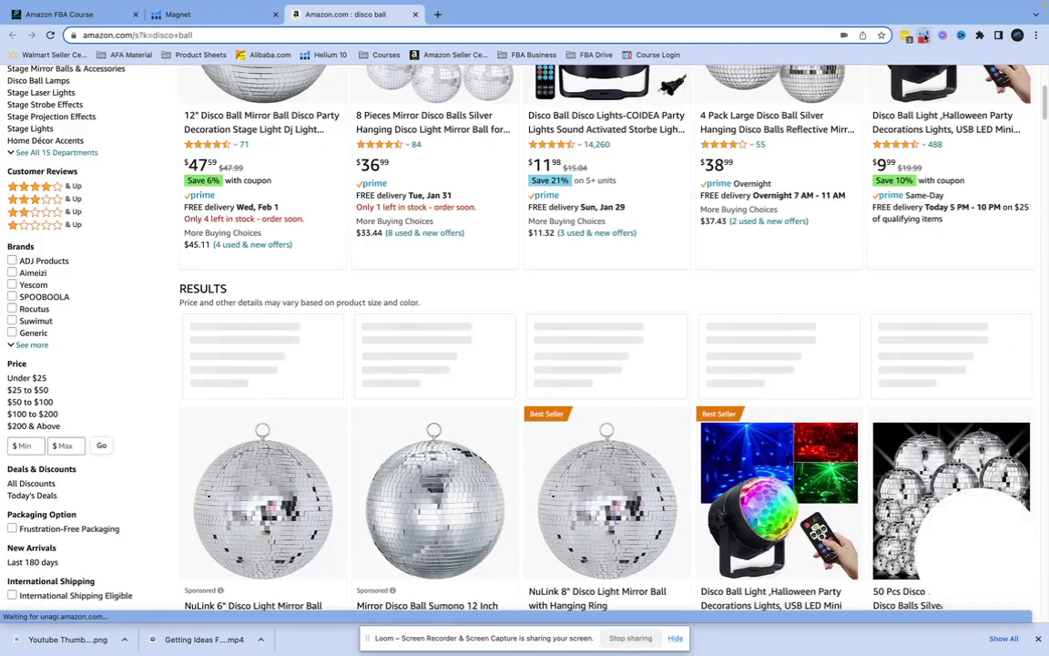
left_click(923, 36)
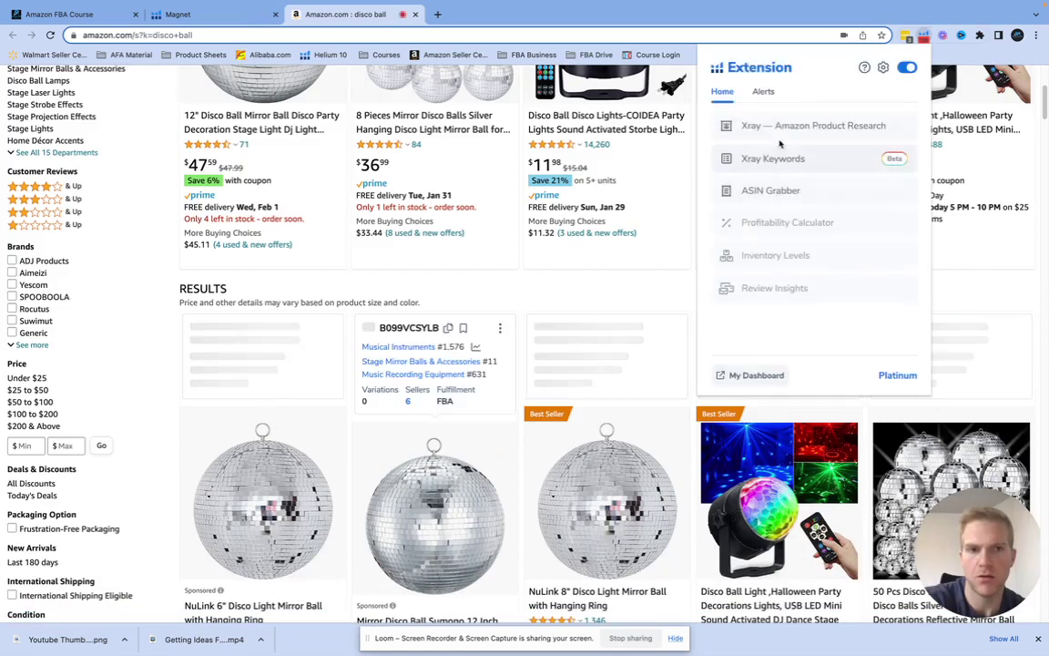
left_click(460, 266)
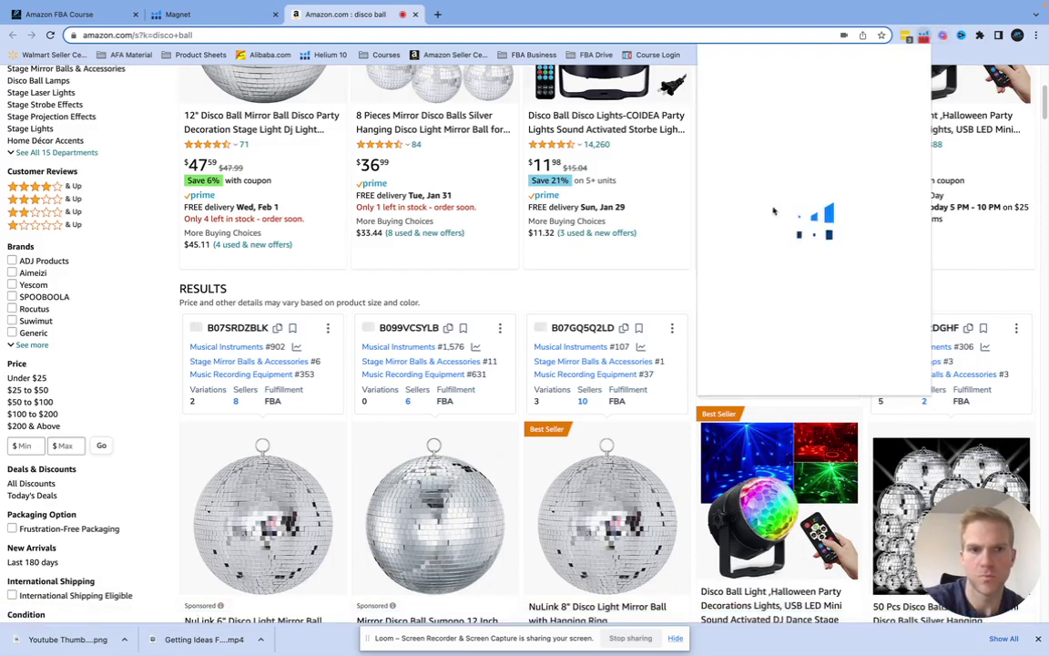
Run Xray on disco ball ($1,725,502 revenue, 1,859 average reviews), close it, reopen extension tools.
left_click(766, 129)
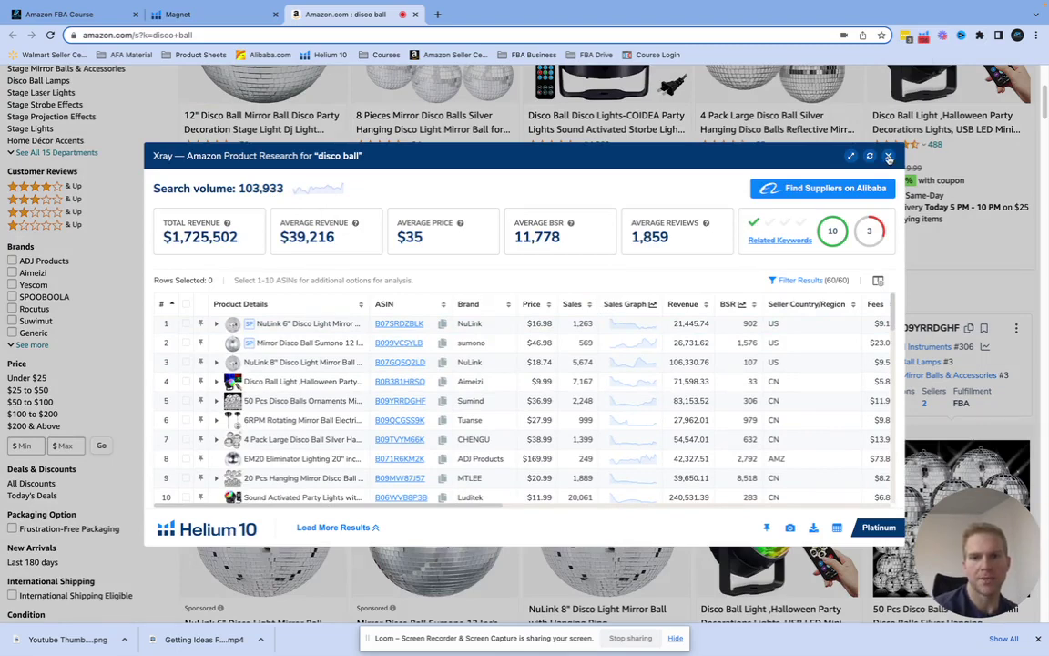
mouse_move(325, 438)
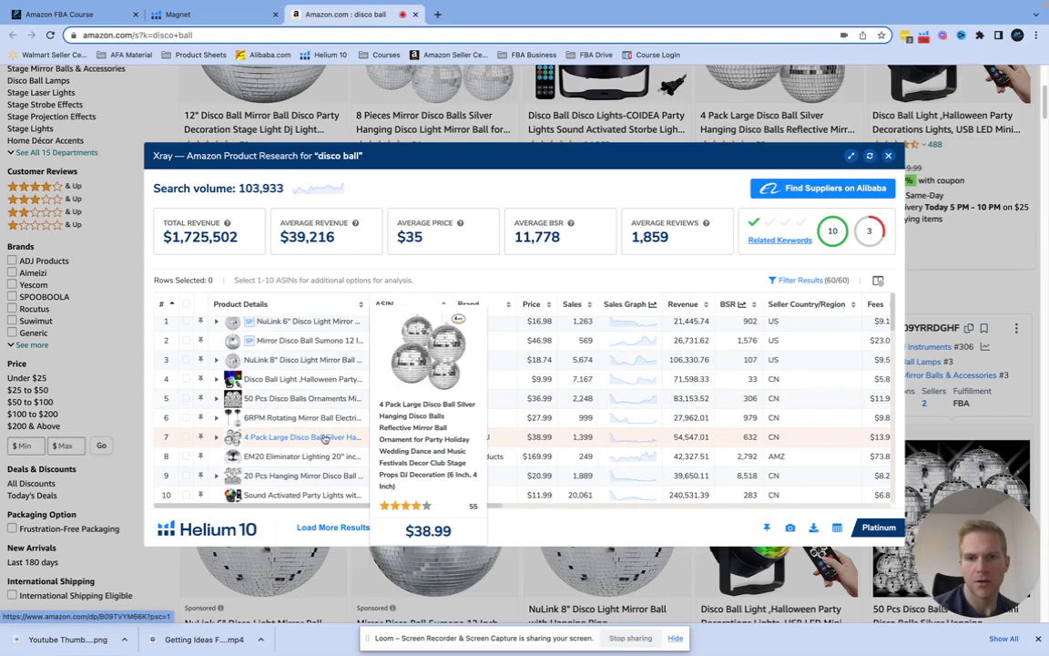
left_click(887, 156)
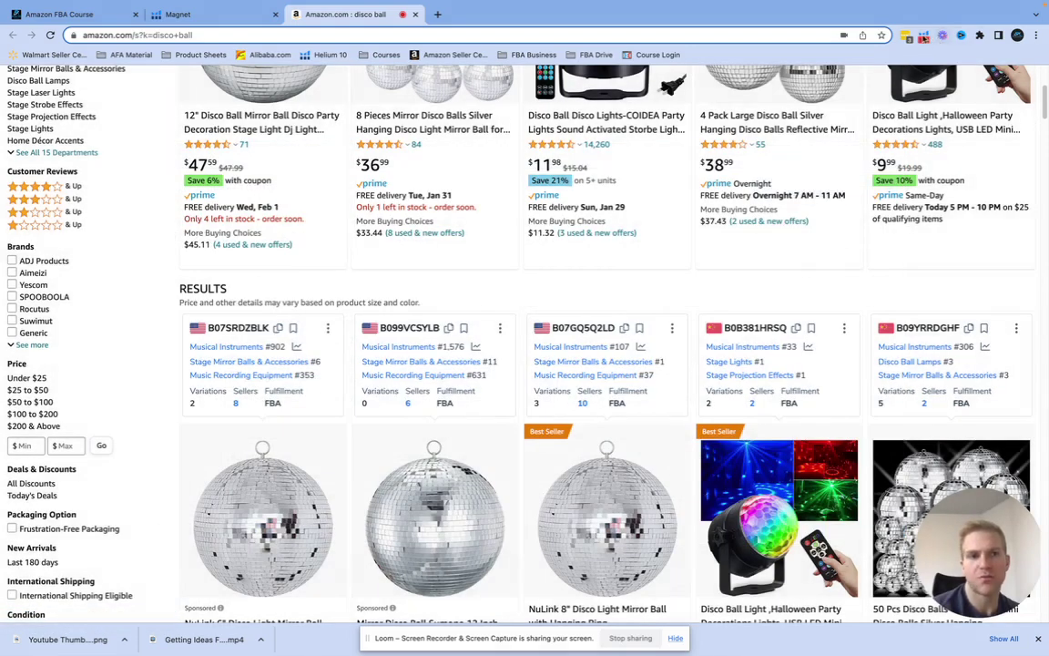
left_click(923, 36)
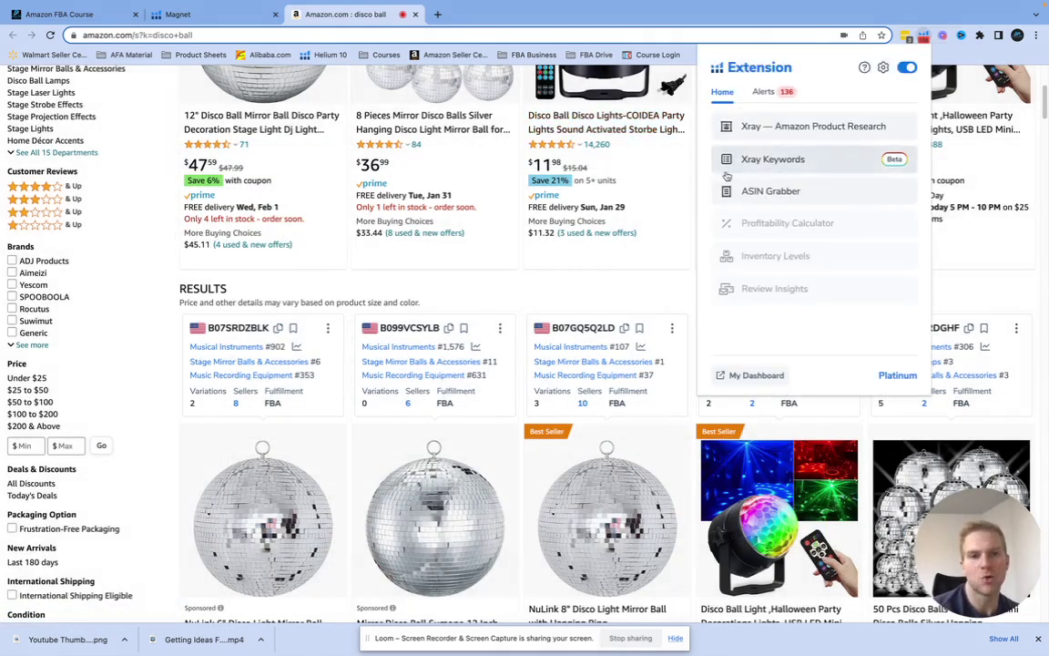
Close the Amazon 'disco ball' results tab to return to Magnet's 6,237-keyword table.
left_click(729, 160)
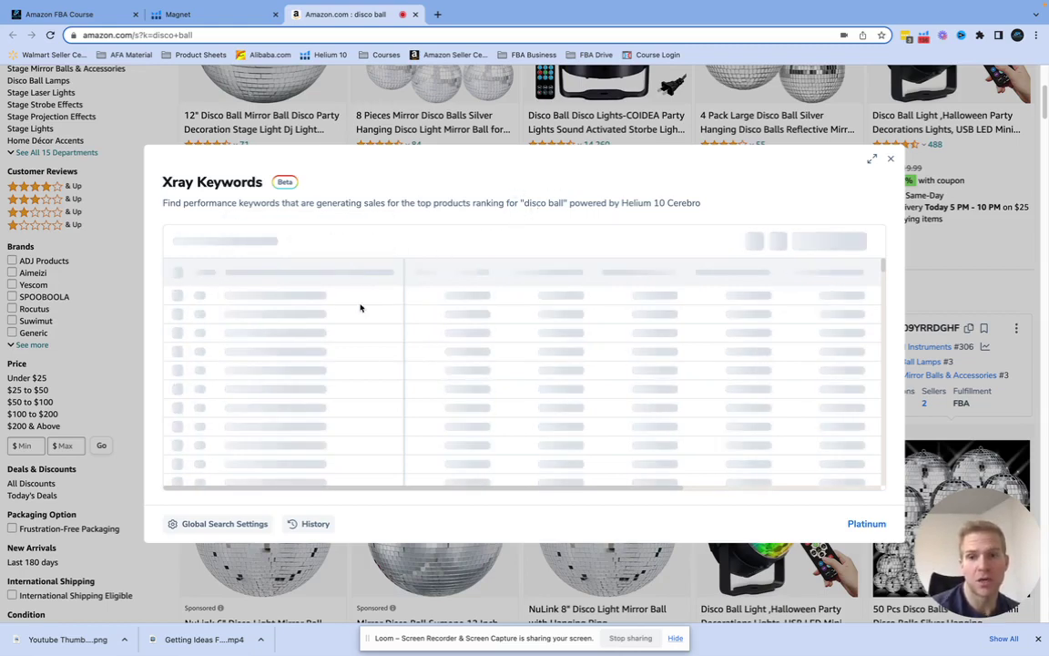
scroll(264, 314, "down", 1)
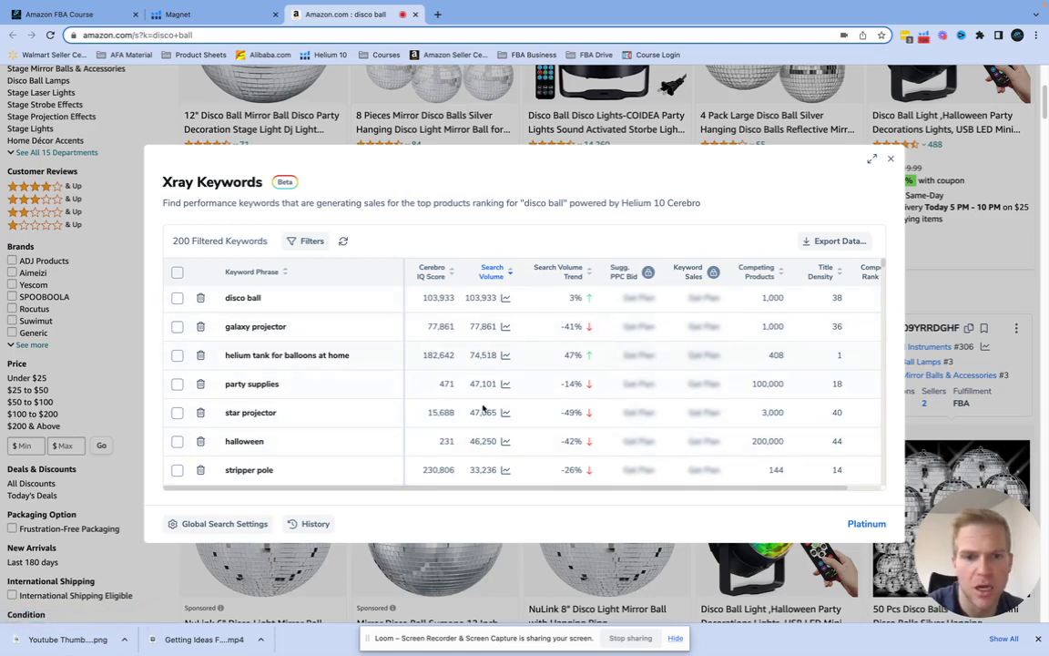
left_click(415, 15)
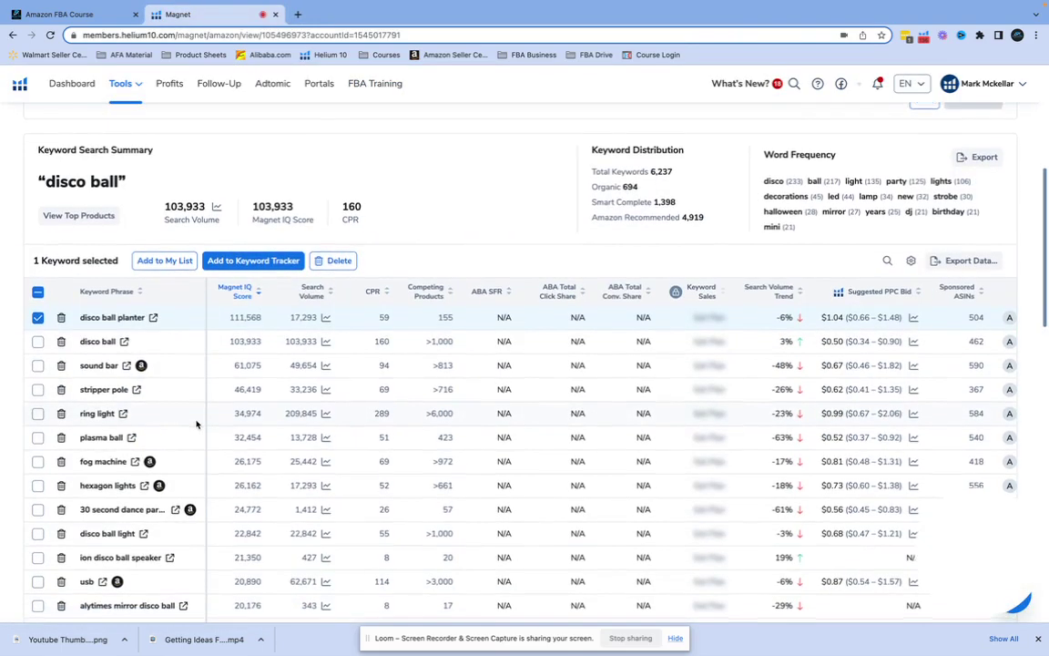
Sort the disco ball keywords by Search Volume, putting disco ball first at 103,933.
scroll(188, 426, "down", 5)
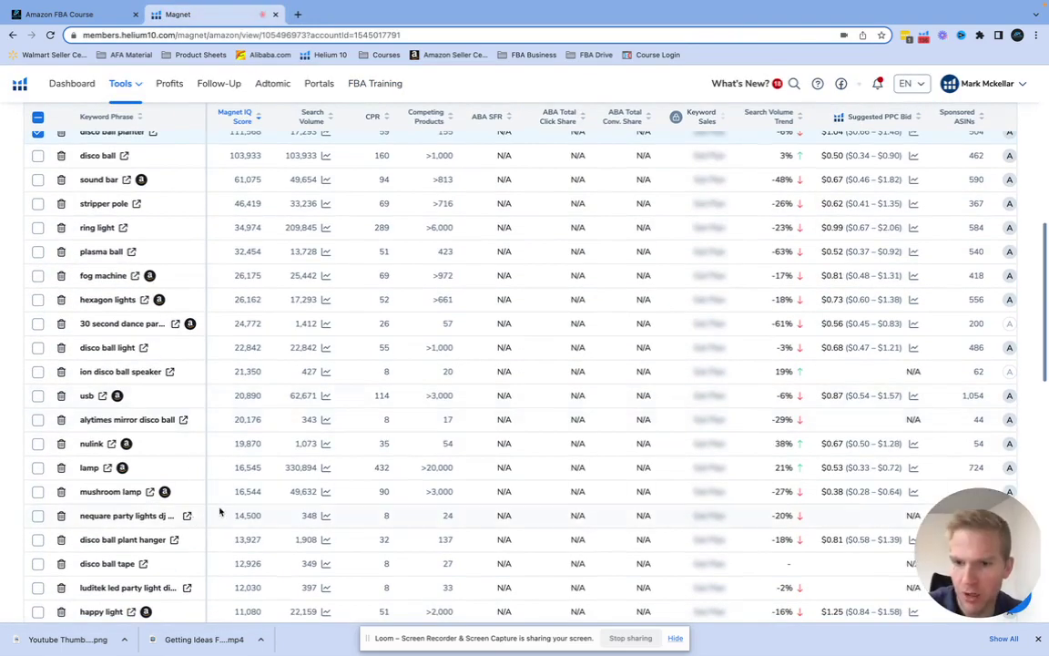
scroll(278, 553, "up", 10)
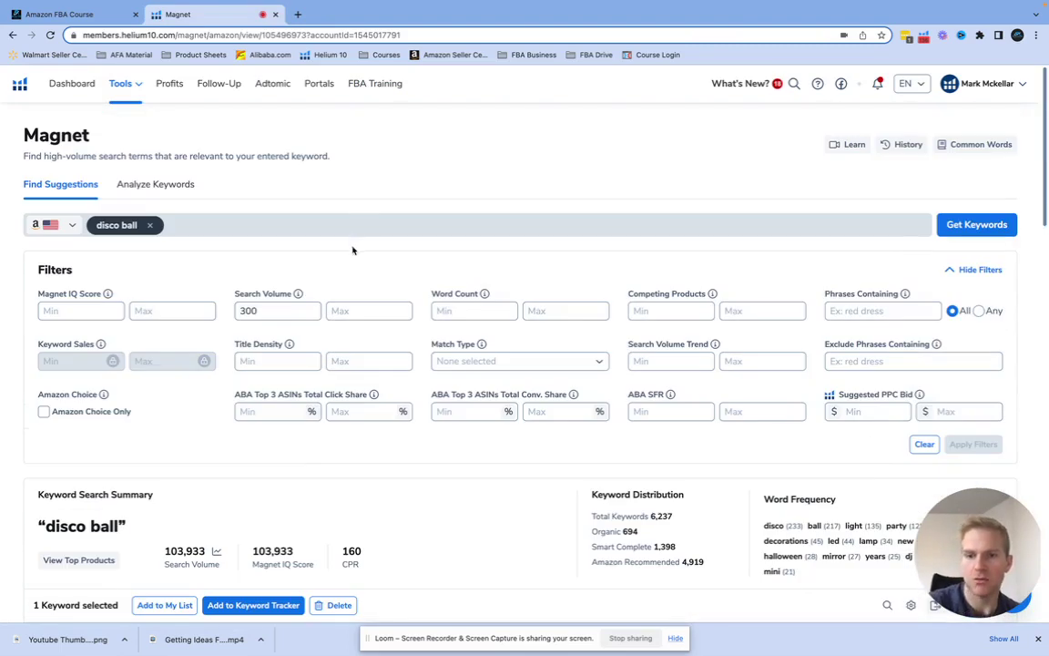
scroll(349, 298, "down", 3)
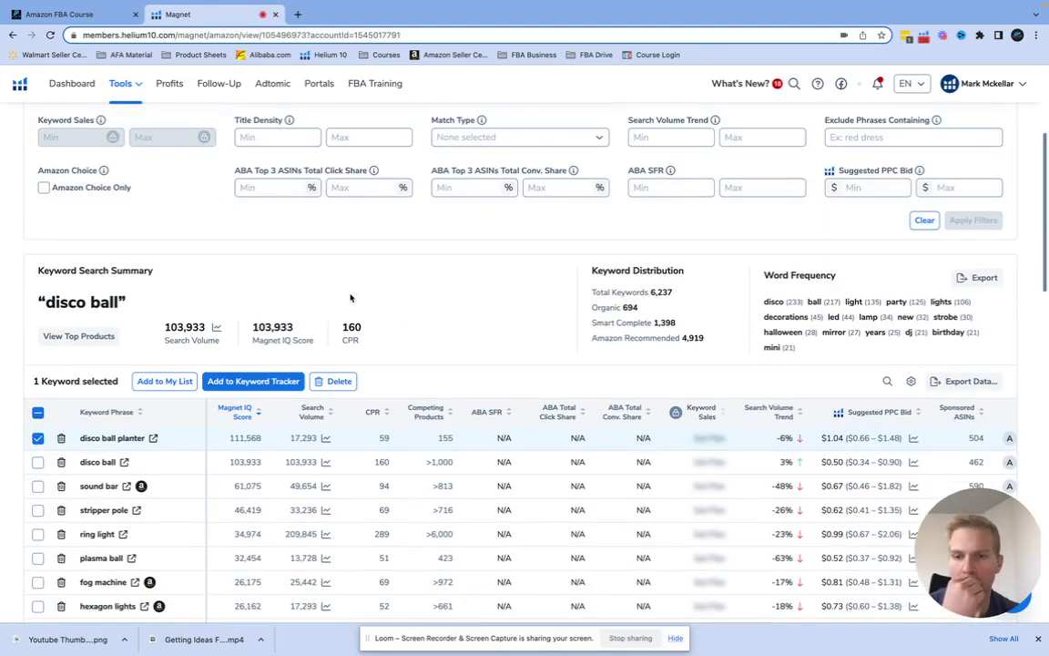
left_click(316, 415)
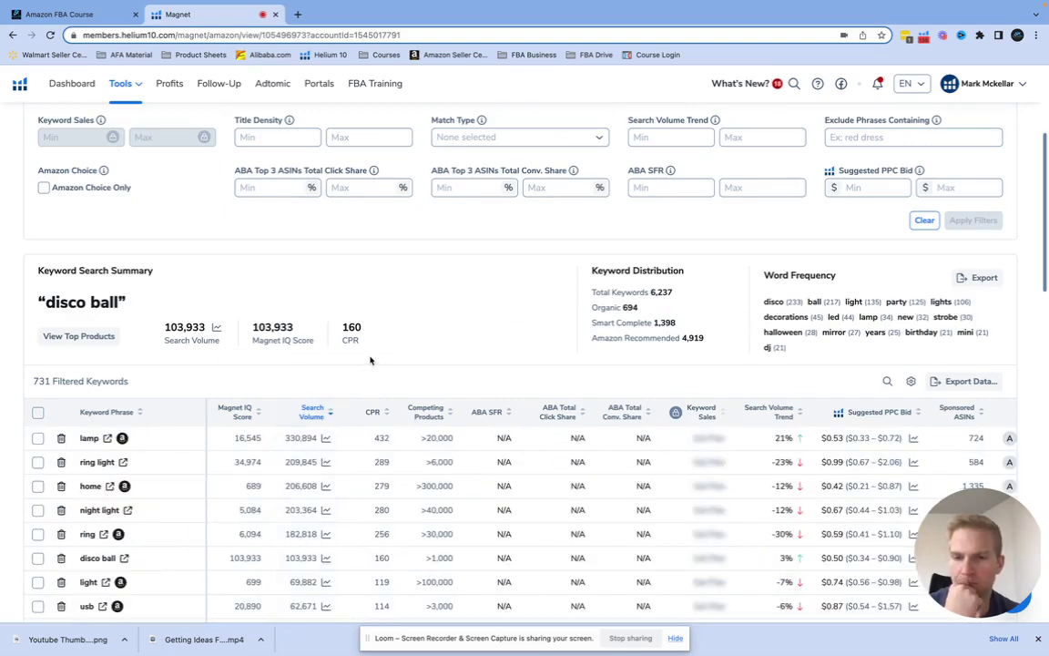
scroll(371, 359, "down", 2)
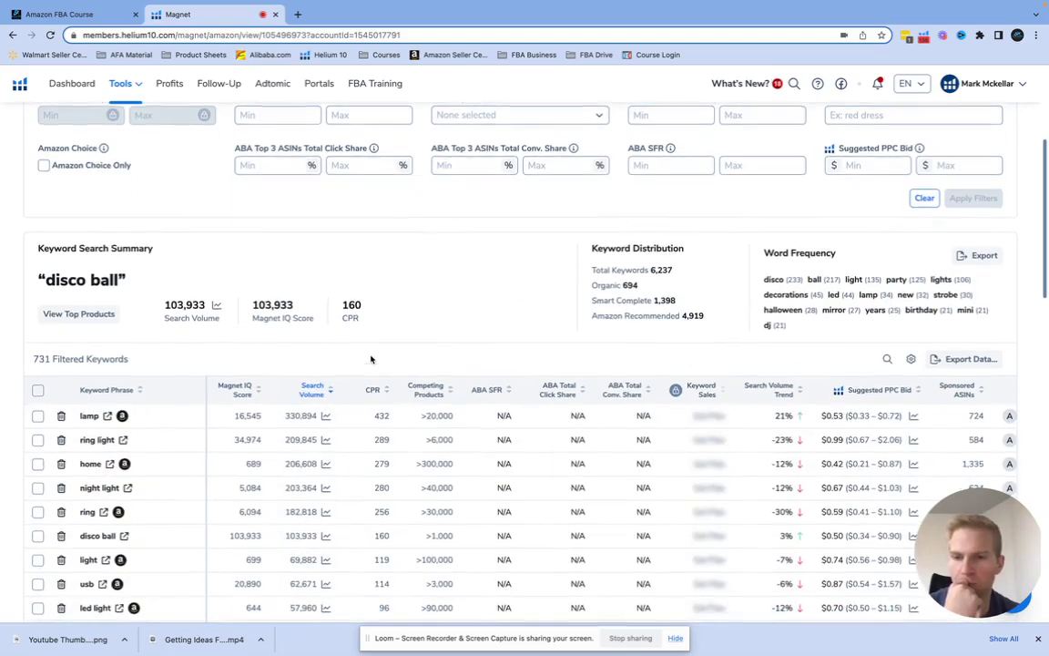
scroll(370, 358, "up", 4)
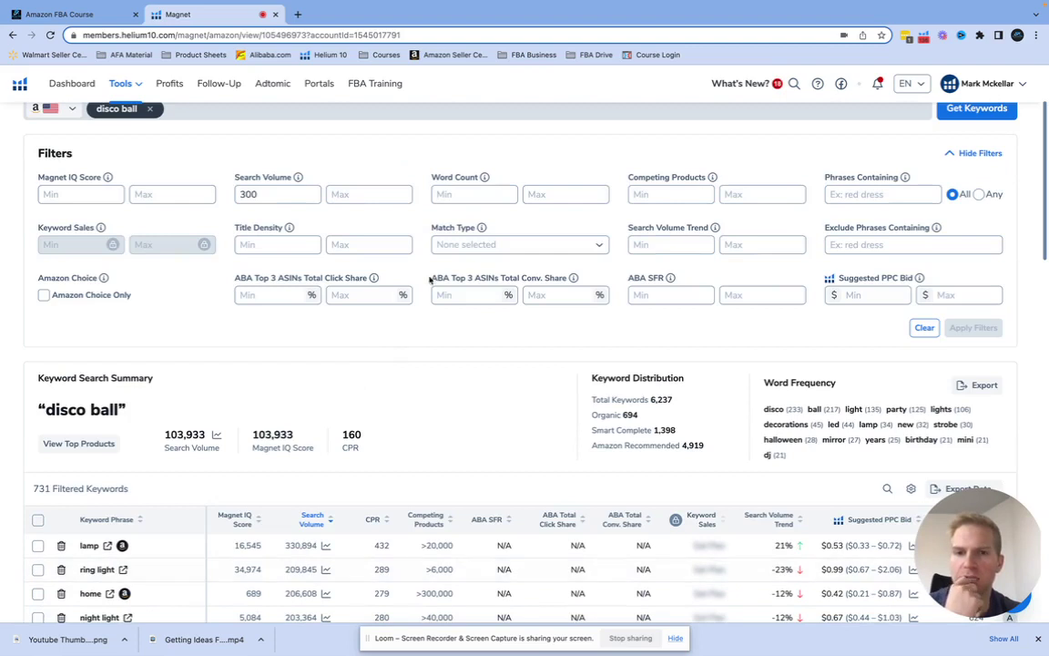
Set Competing Products maximum to 2000 and apply the filters, leaving 350 keywords.
left_click(723, 201)
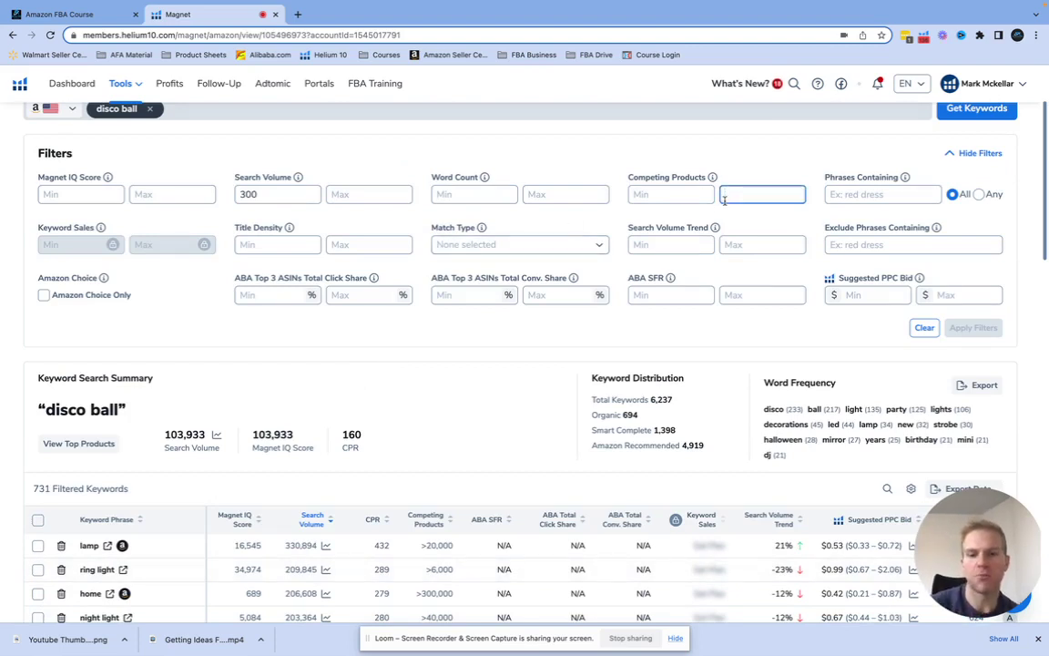
type("2000")
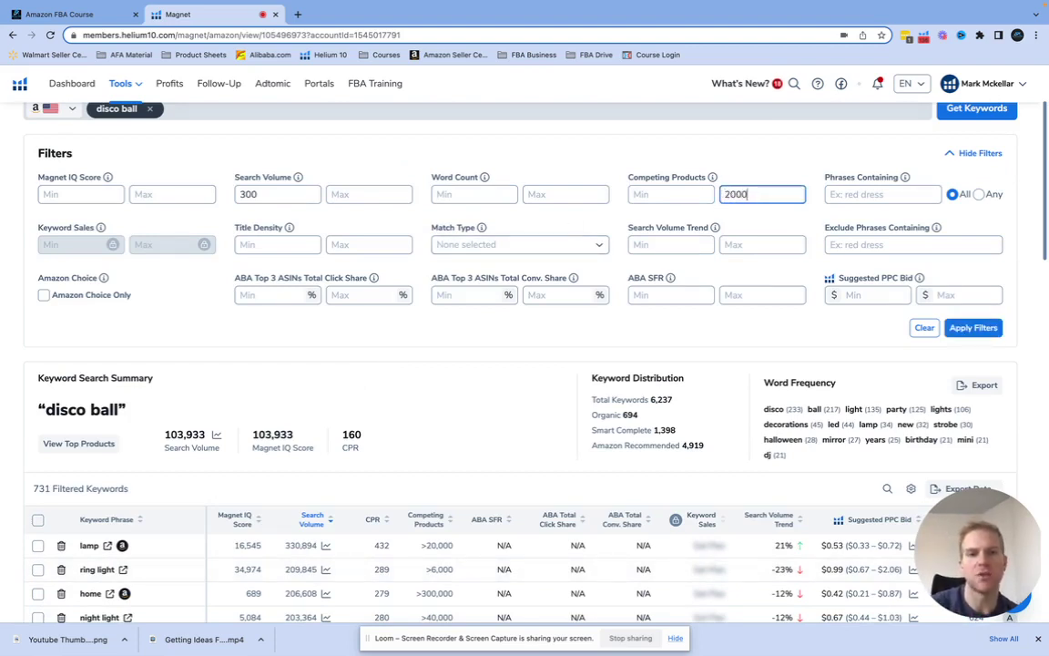
left_click(973, 328)
Scroll the filtered keywords and highlight the plasma ball competing products count.
scroll(441, 297, "down", 2)
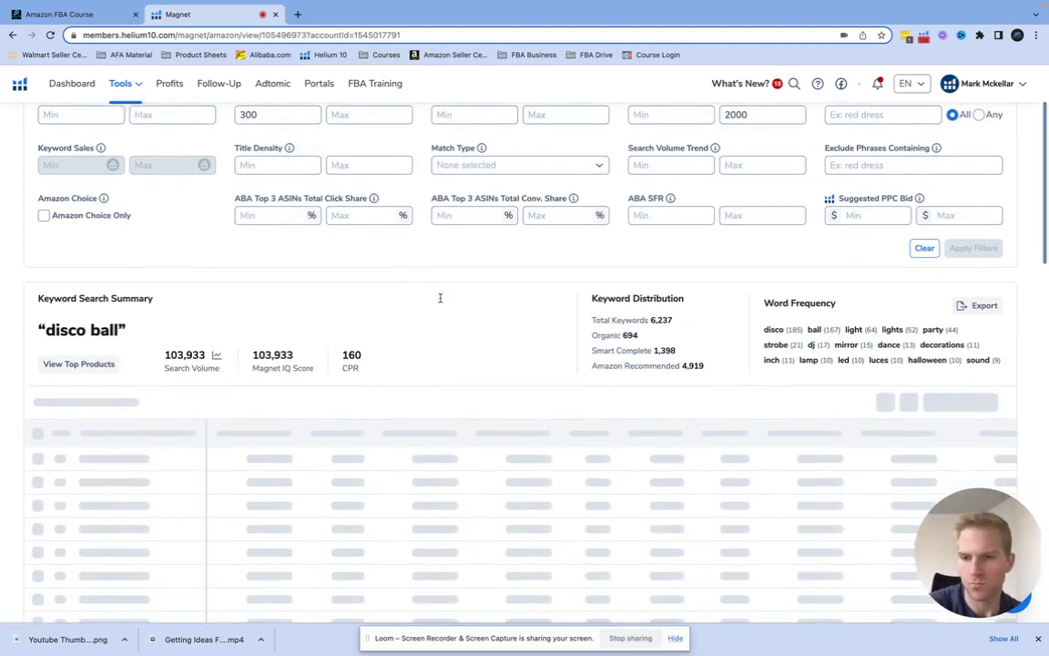
scroll(441, 301, "down", 1)
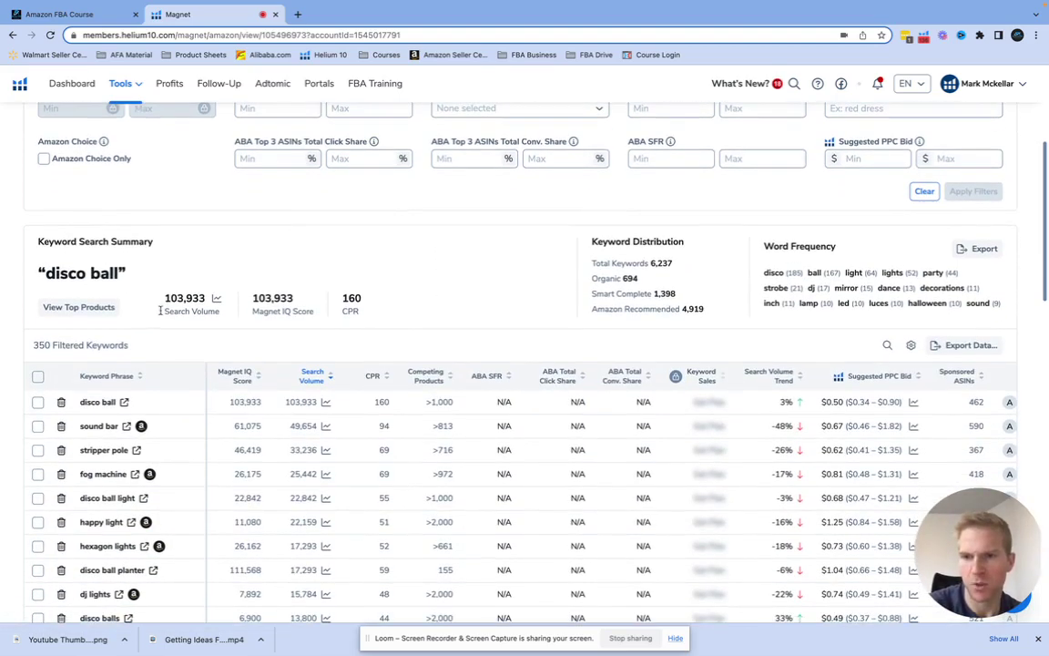
scroll(55, 345, "down", 1)
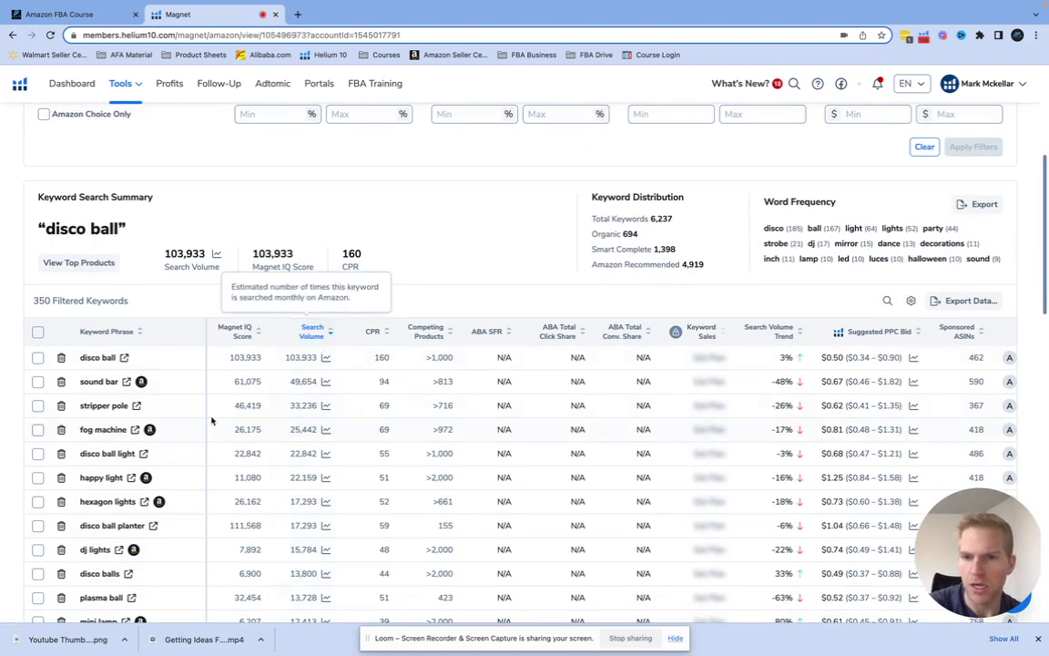
scroll(325, 420, "down", 1)
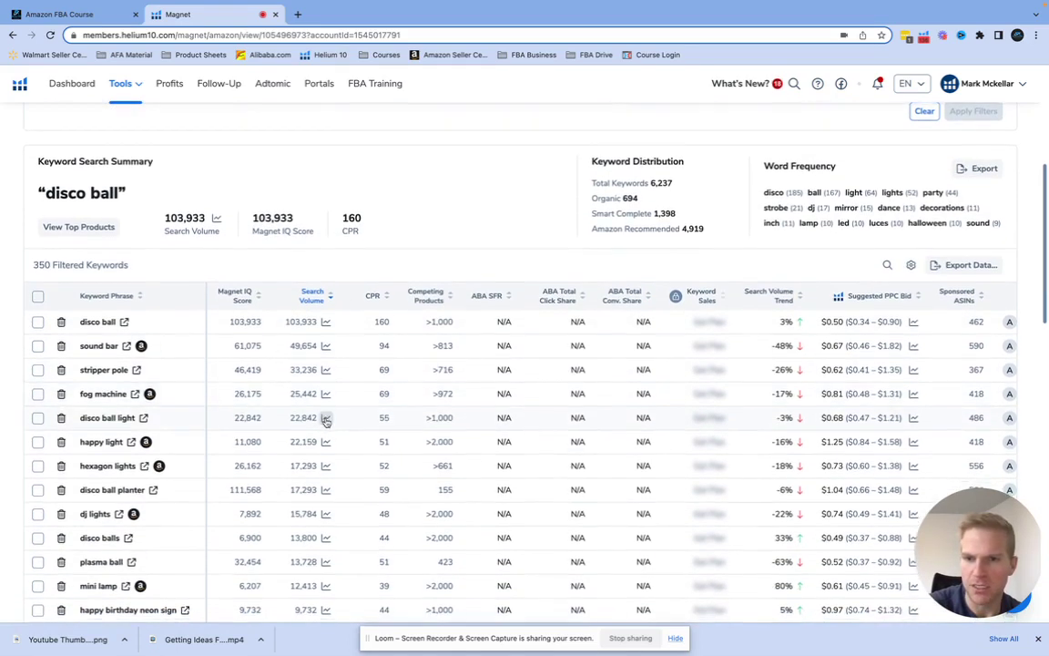
scroll(326, 419, "down", 1)
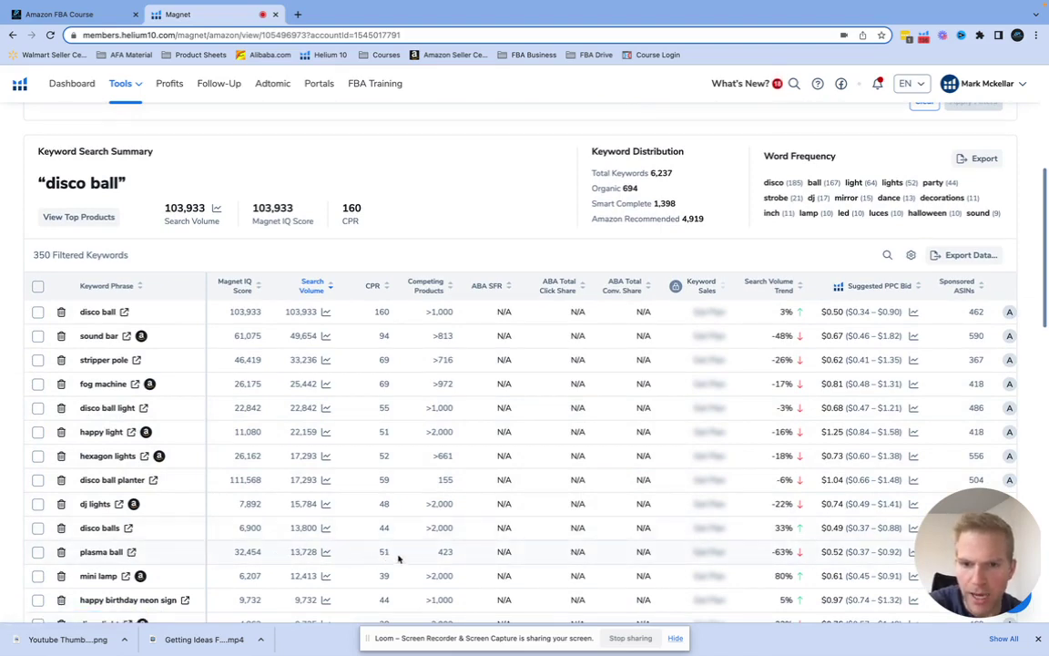
left_click_drag(434, 553, 462, 557)
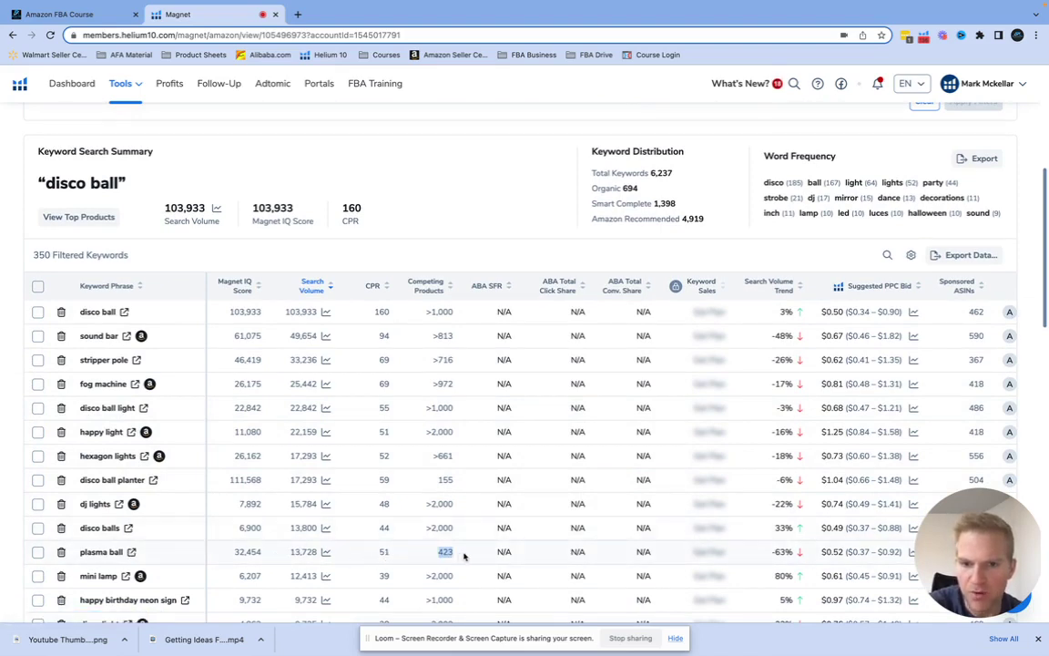
Open the Amazon search results for the 'plasma ball' keyword.
left_click(131, 552)
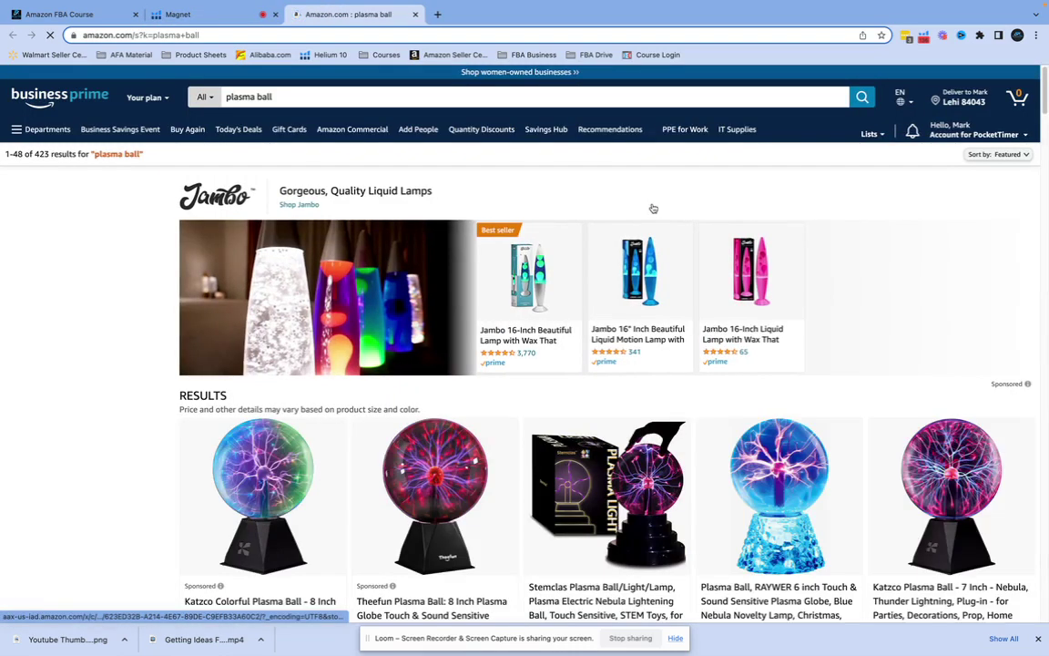
scroll(653, 208, "down", 2)
scroll(653, 209, "down", 2)
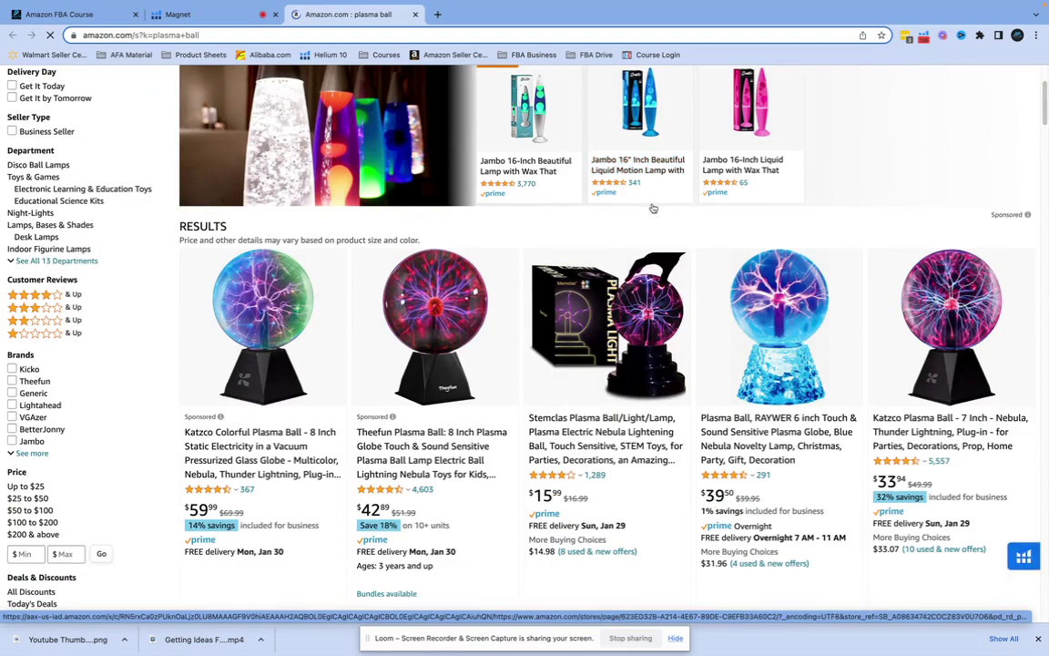
Run Xray on the plasma ball results: 13,728 search volume, $1,154,554 total revenue.
left_click(923, 35)
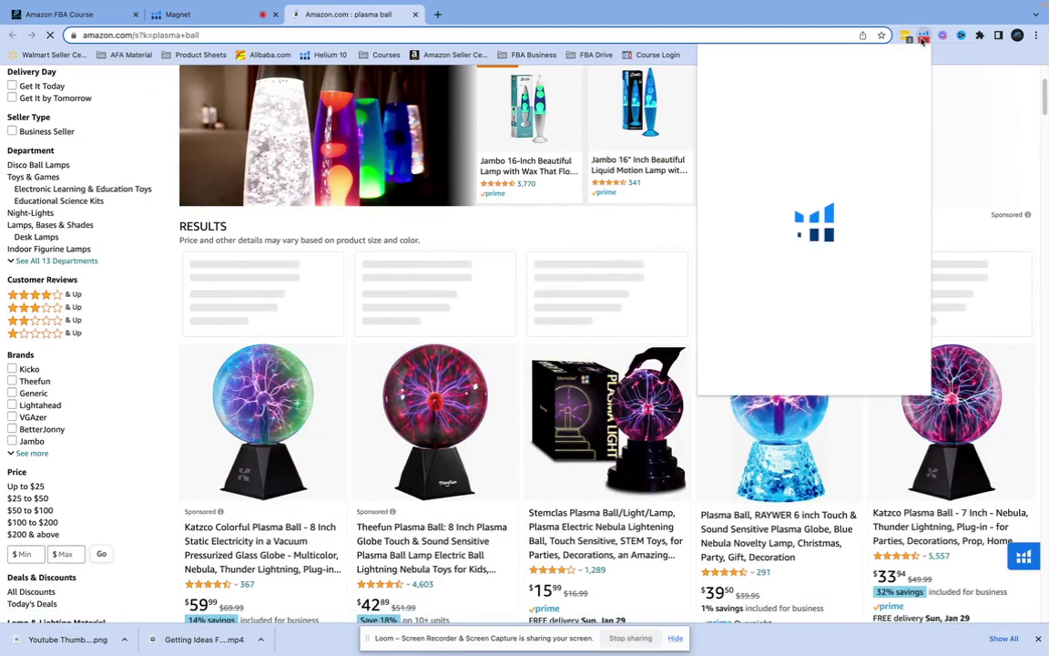
left_click(819, 127)
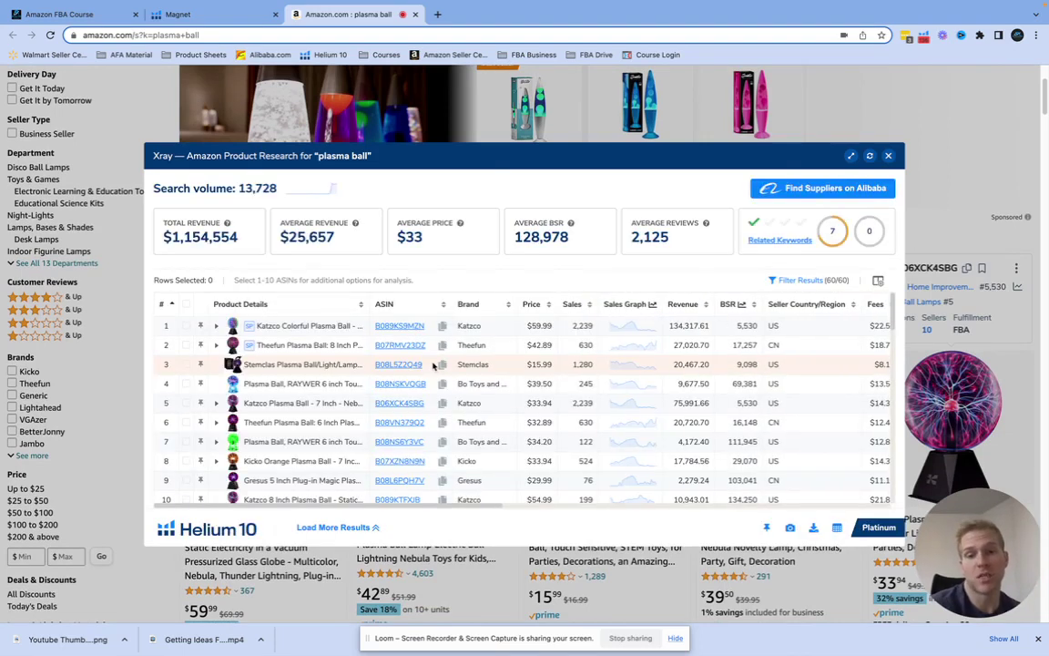
scroll(628, 407, "down", 1)
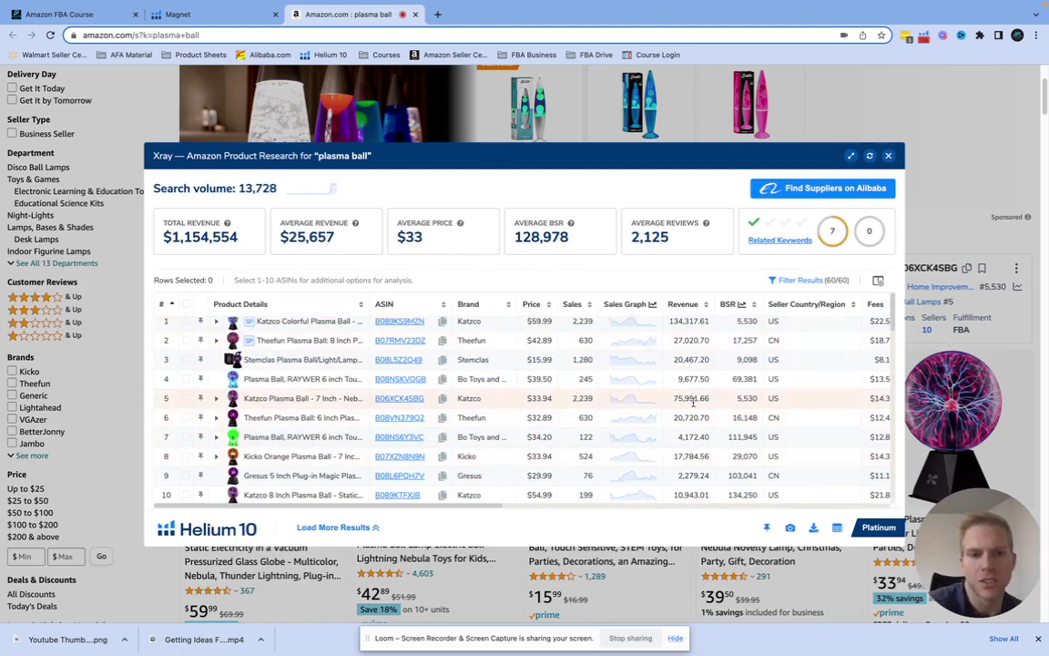
scroll(718, 472, "right", 10)
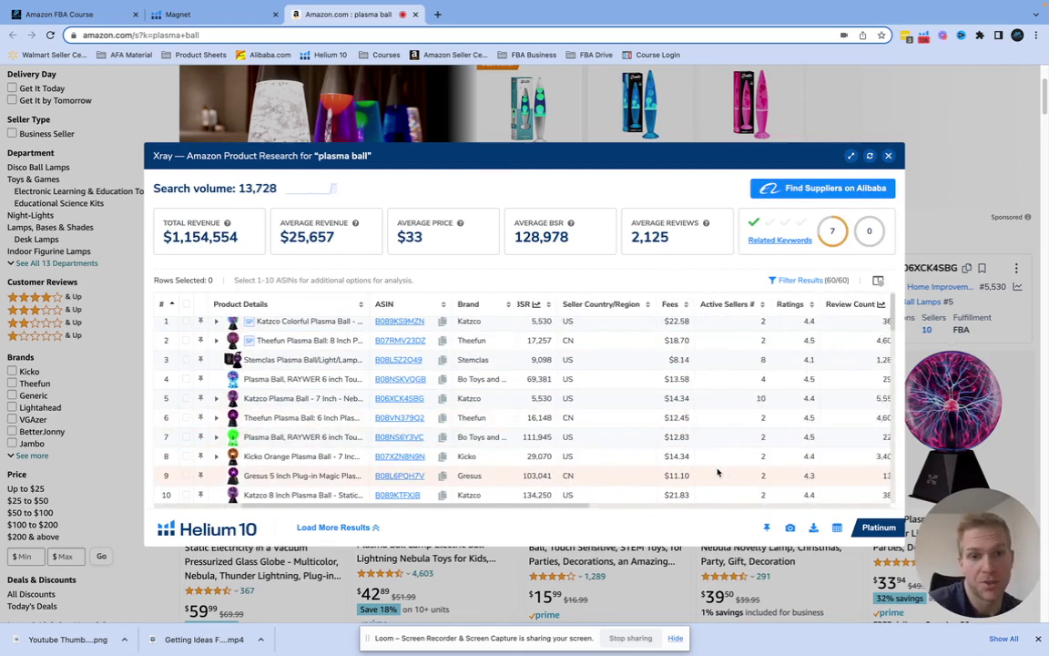
scroll(776, 444, "right", 3)
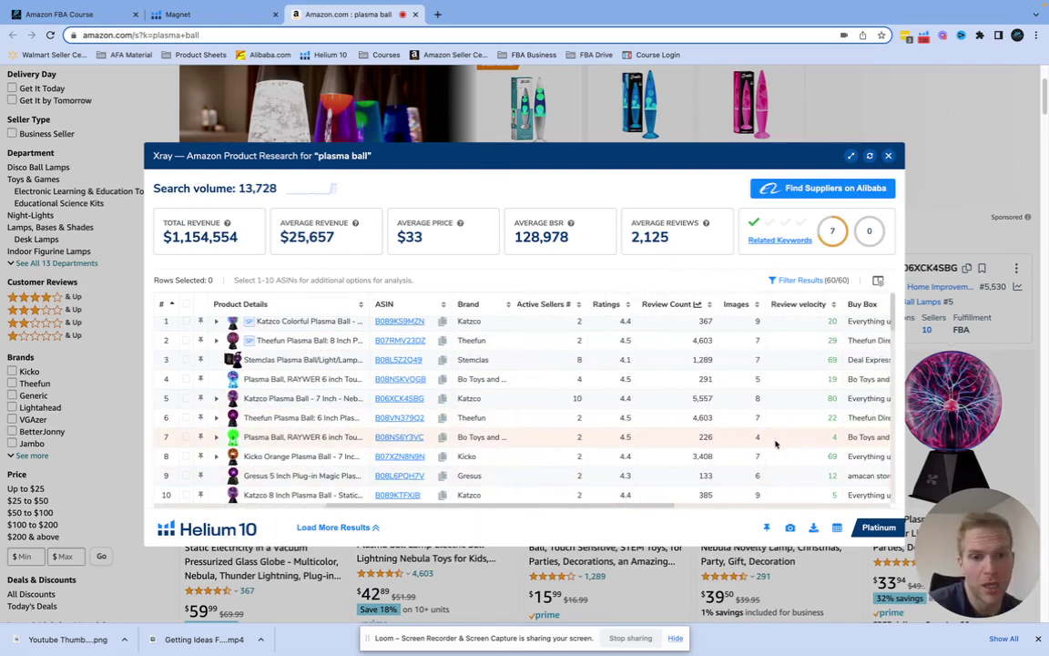
scroll(776, 443, "down", 2)
scroll(776, 444, "up", 2)
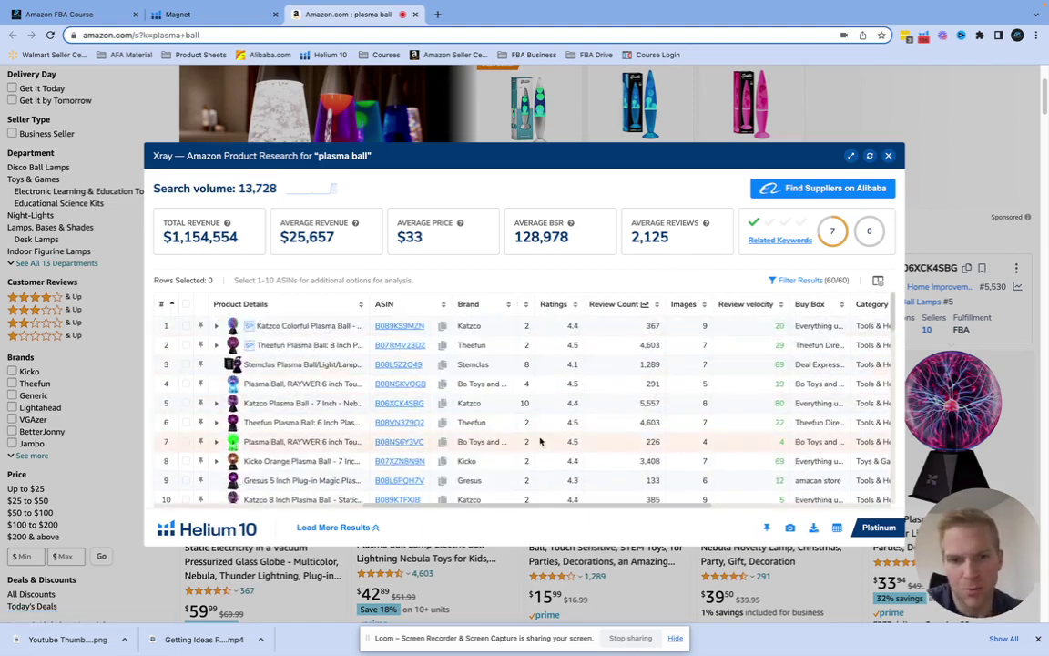
Tick the row 3, row 8 and other unwanted plasma ball products for removal.
left_click(186, 365)
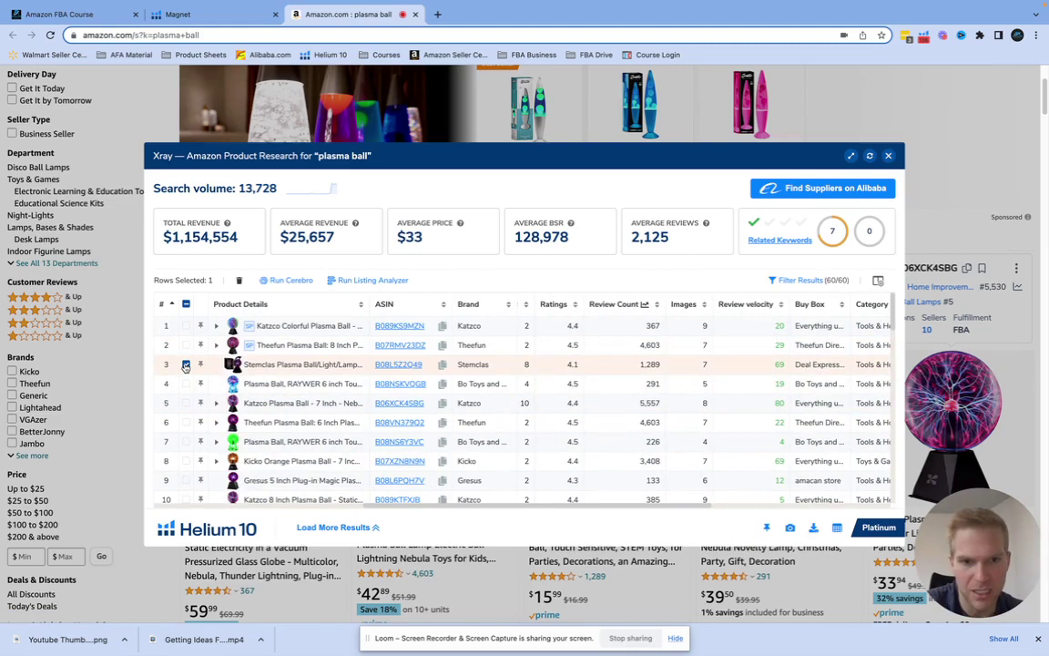
left_click(186, 422)
left_click(186, 461)
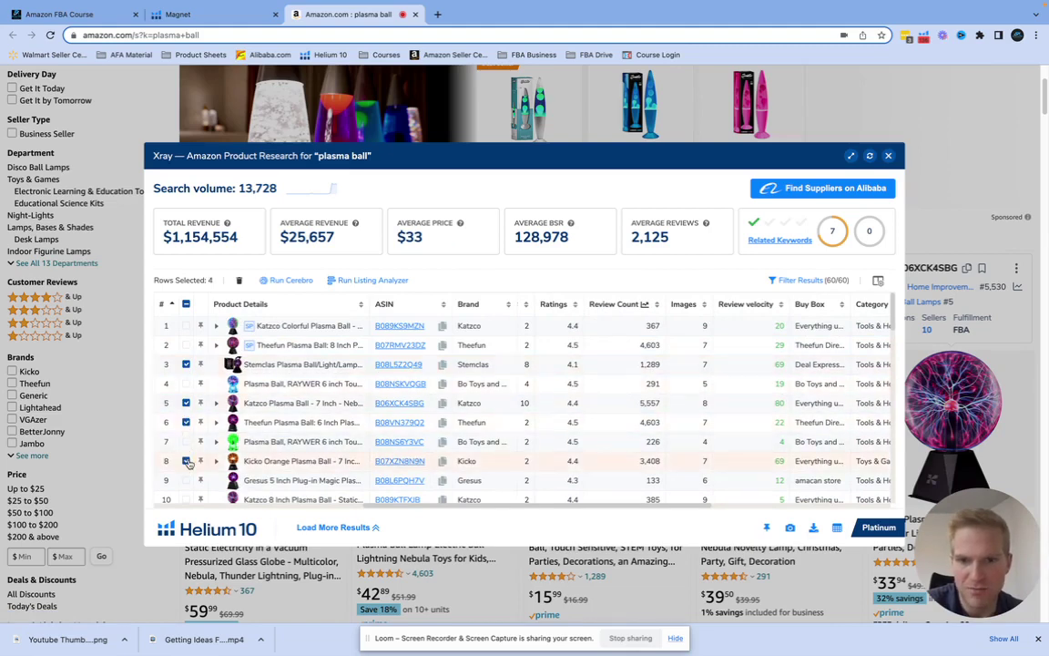
scroll(605, 339, "down", 2)
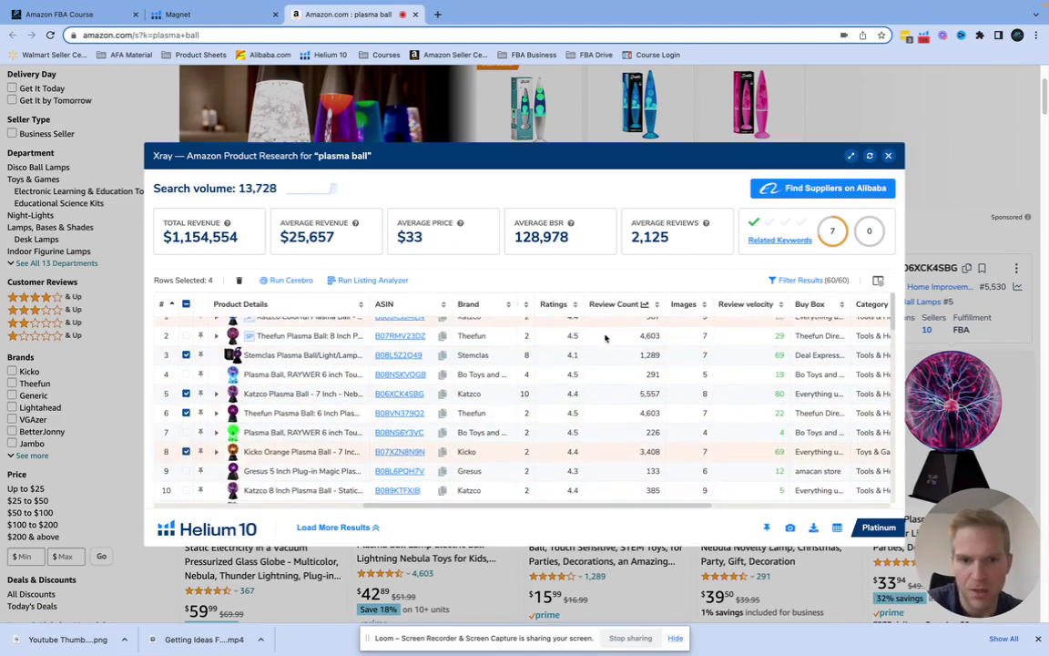
scroll(638, 449, "left", 5)
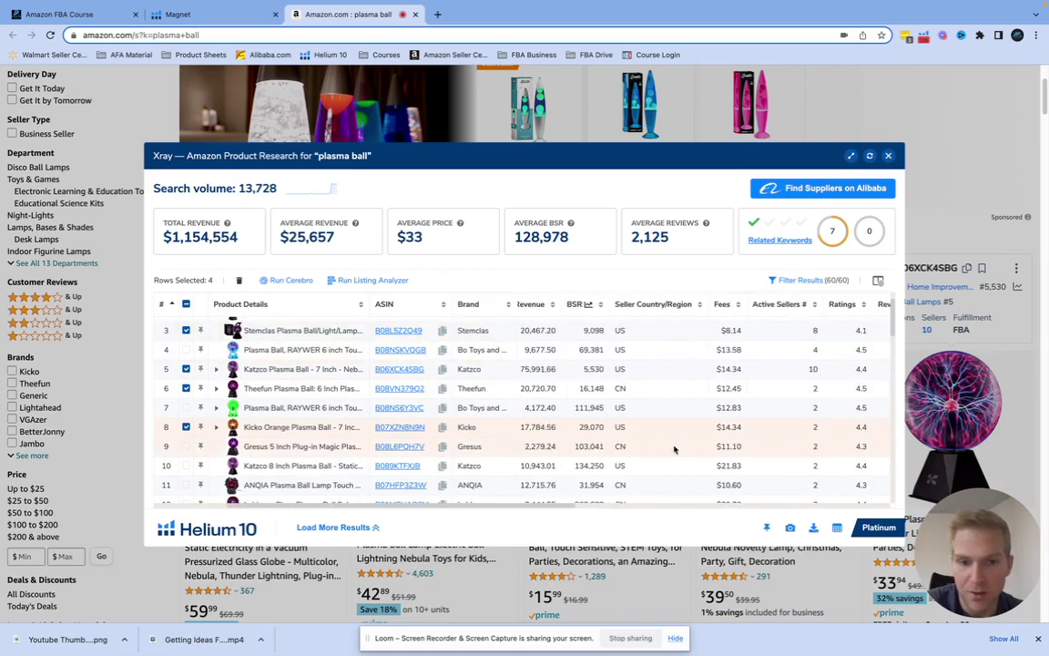
scroll(836, 458, "right", 3)
scroll(828, 451, "left", 8)
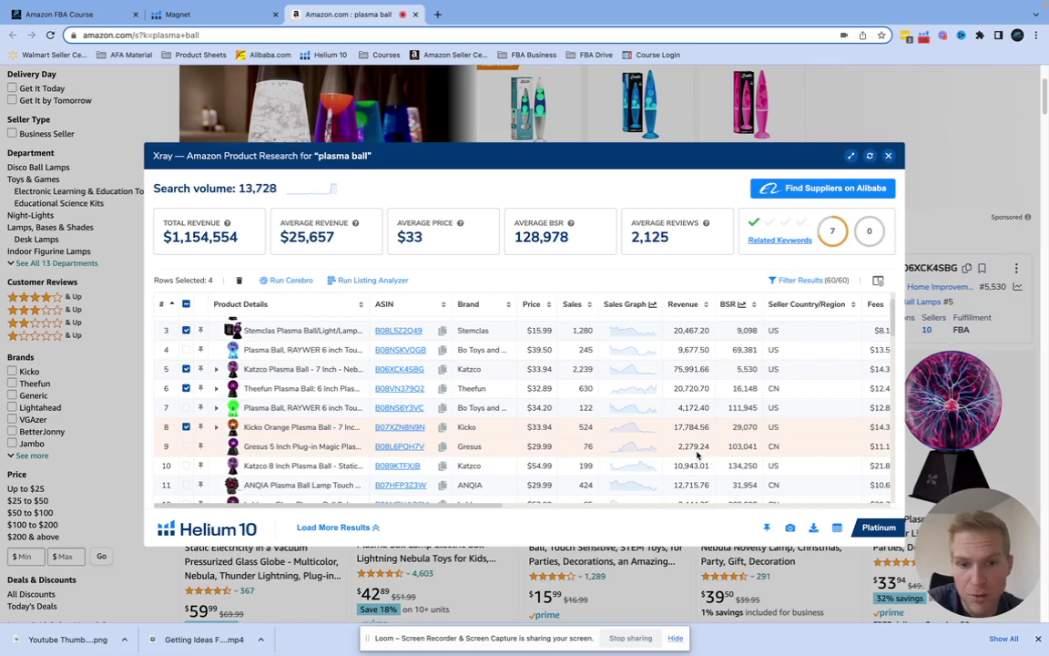
scroll(698, 452, "right", 6)
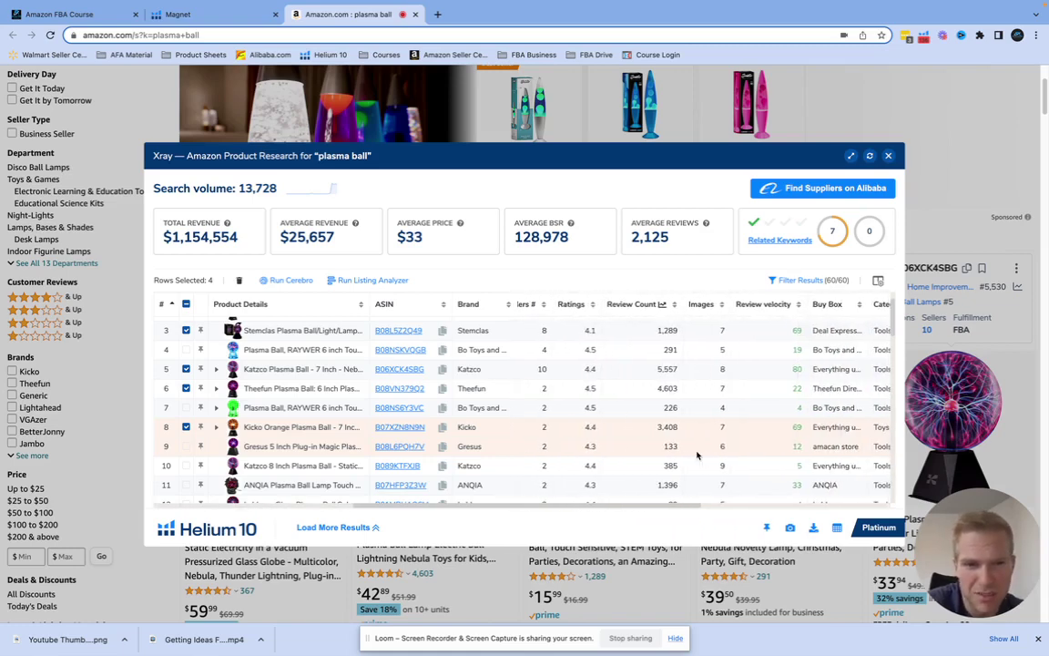
scroll(688, 458, "down", 3)
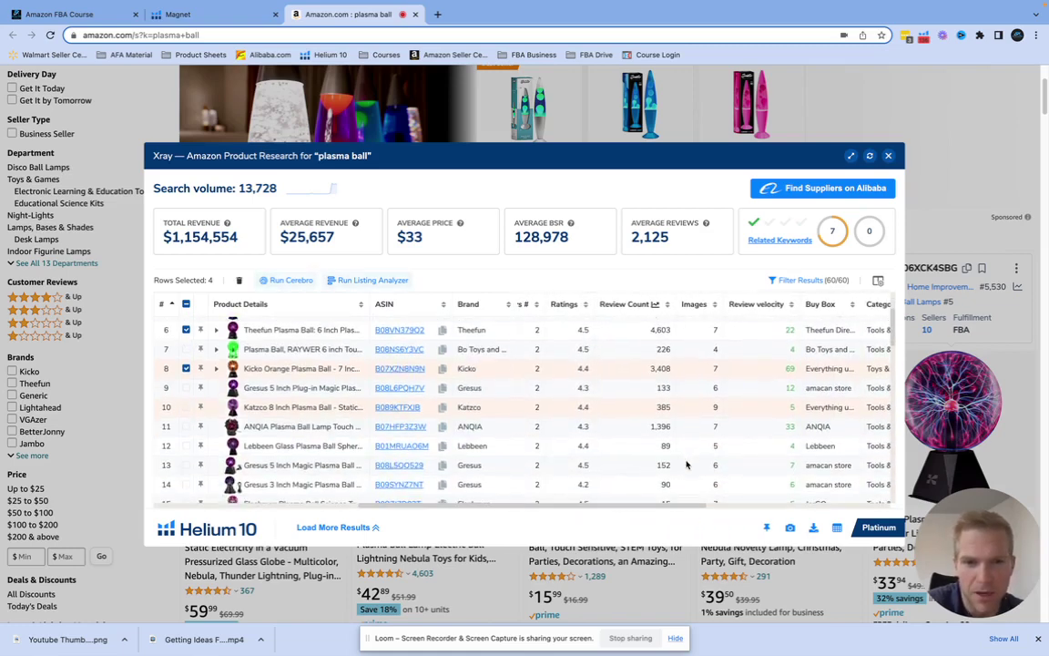
scroll(685, 454, "left", 4)
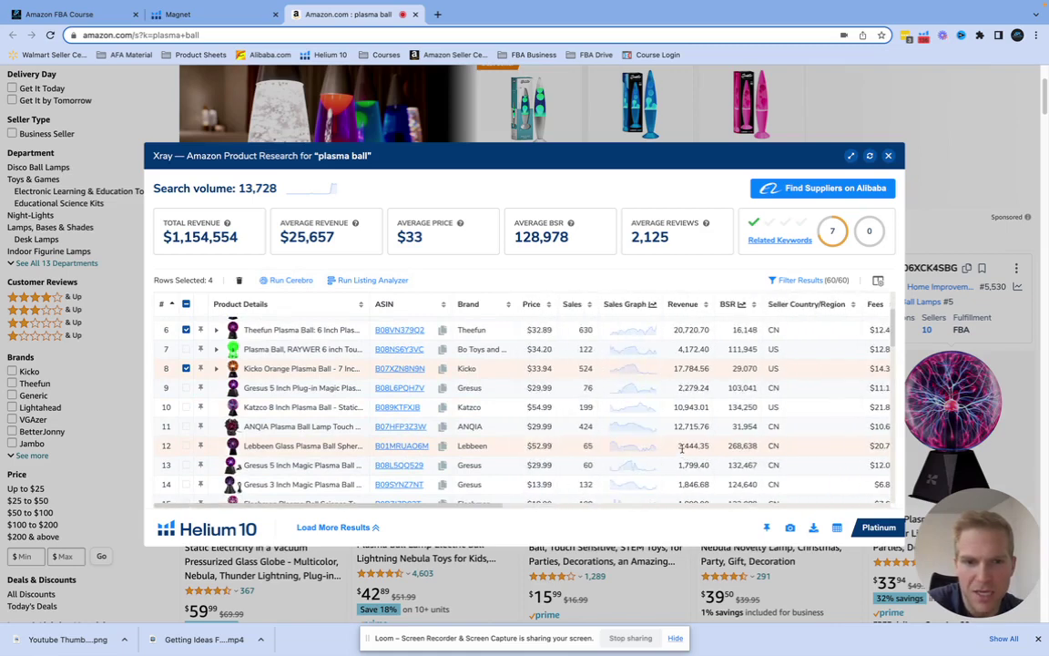
scroll(693, 448, "right", 4)
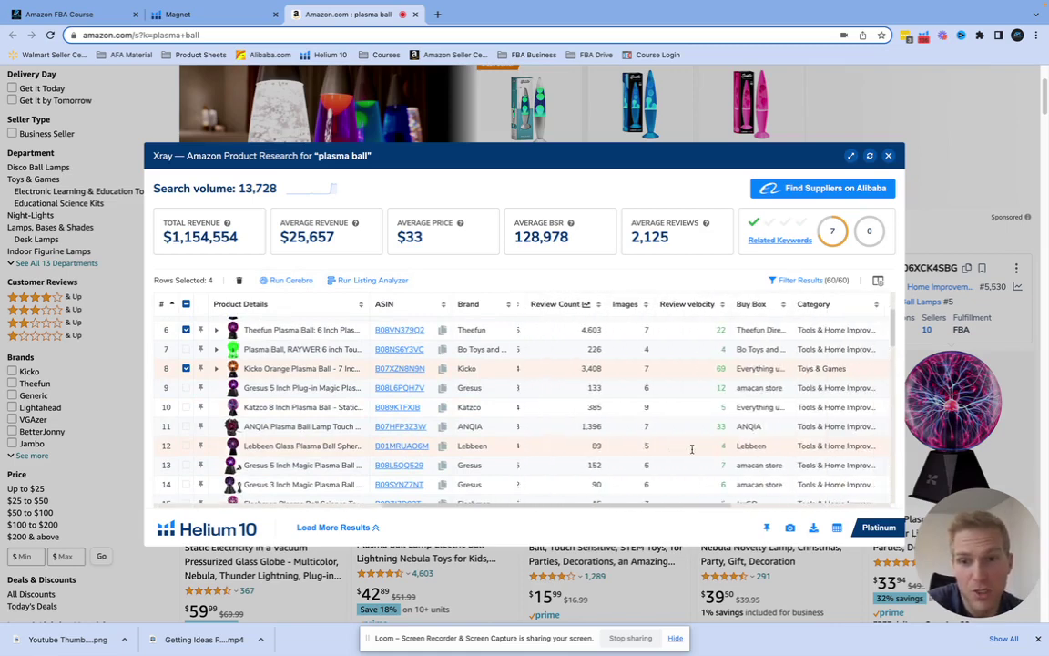
Remove the four marked products, dropping total revenue to $1,019,589.
left_click(238, 283)
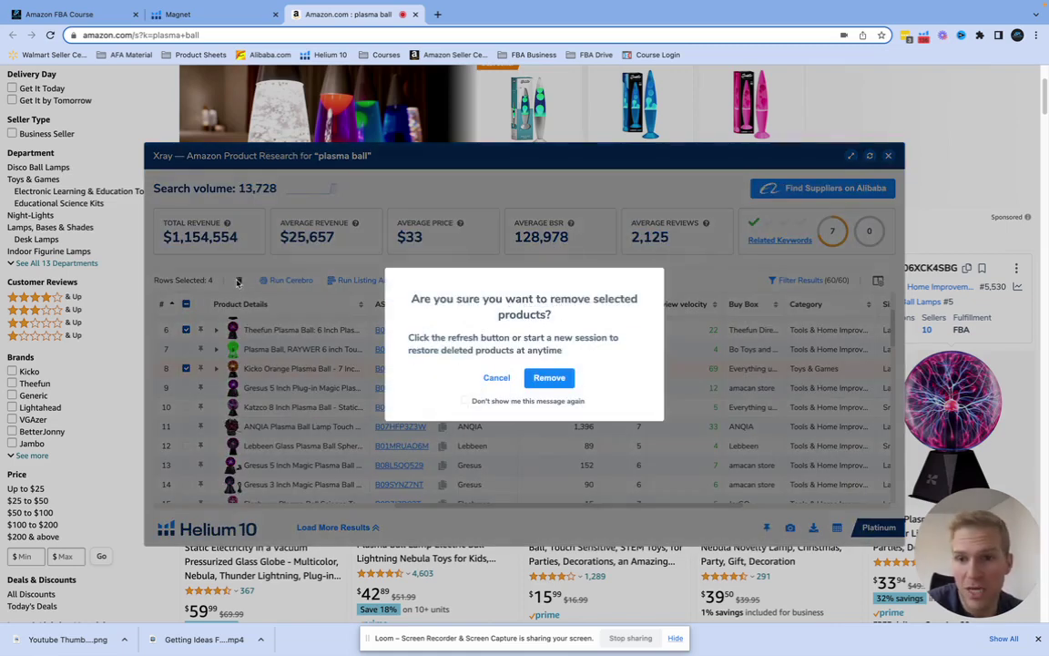
left_click(549, 377)
scroll(583, 391, "up", 5)
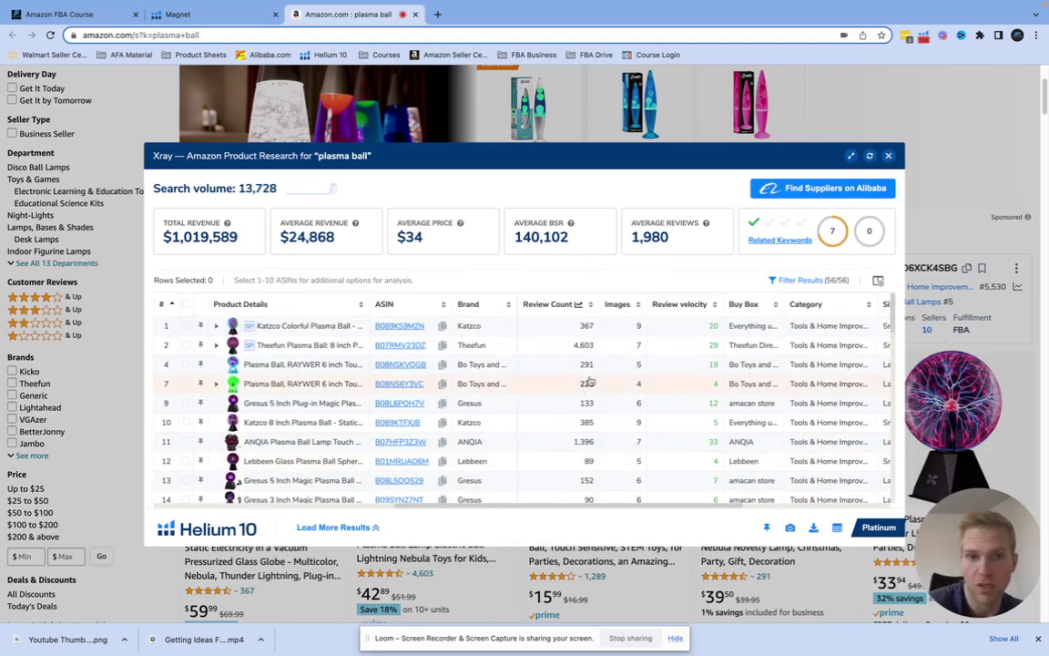
Close Xray and open Xray Keywords for plasma ball, listing 32 keywords led by tesla coil.
left_click(890, 157)
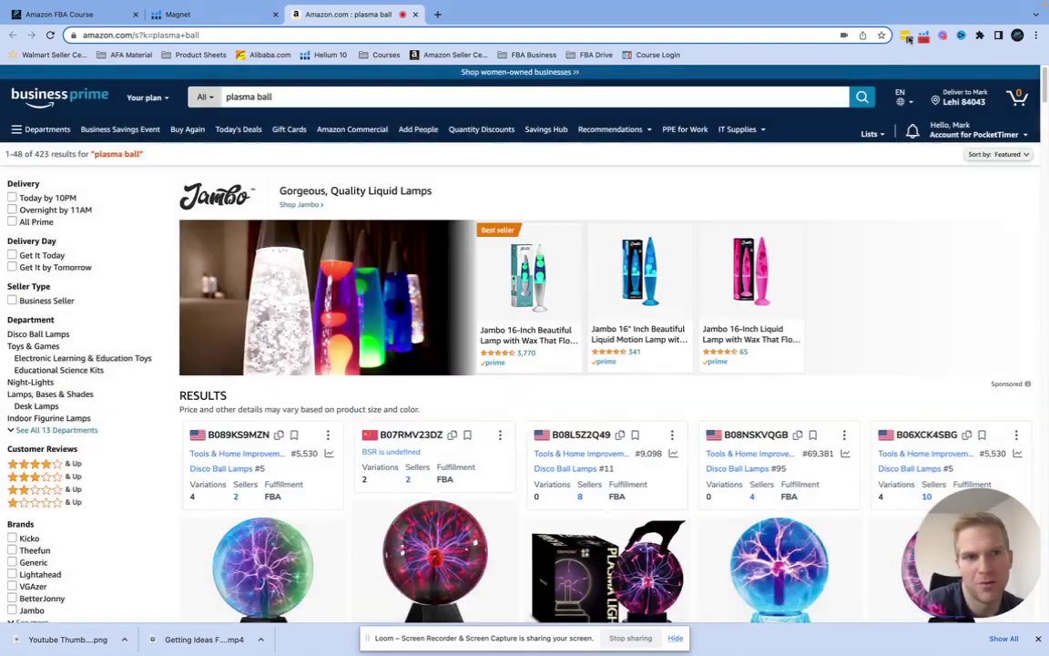
left_click(923, 36)
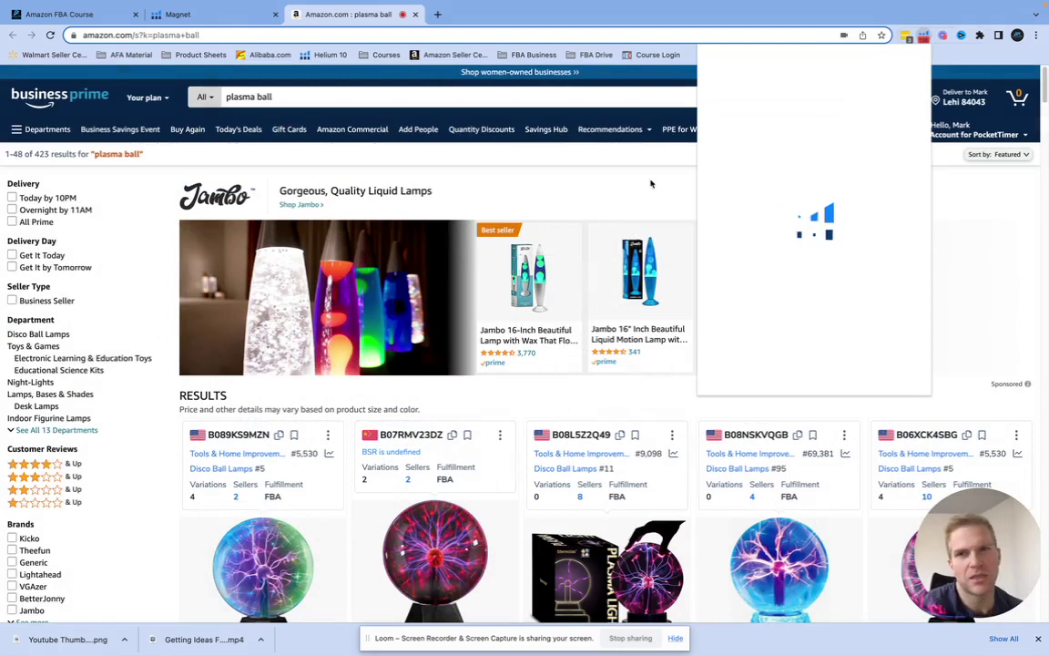
left_click(773, 160)
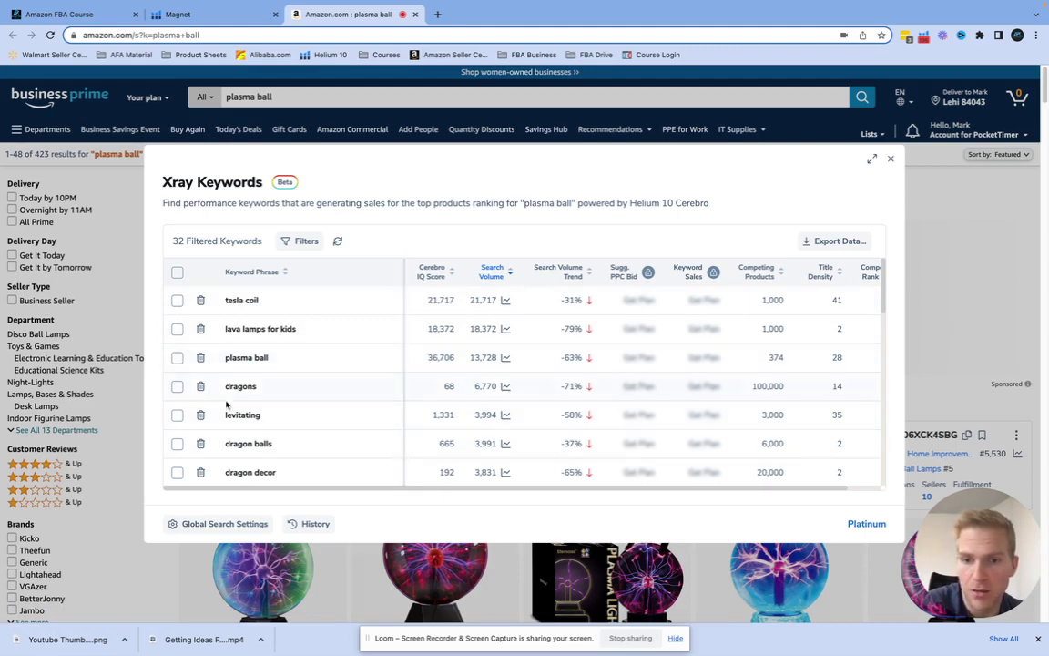
scroll(227, 405, "down", 1)
scroll(218, 387, "up", 1)
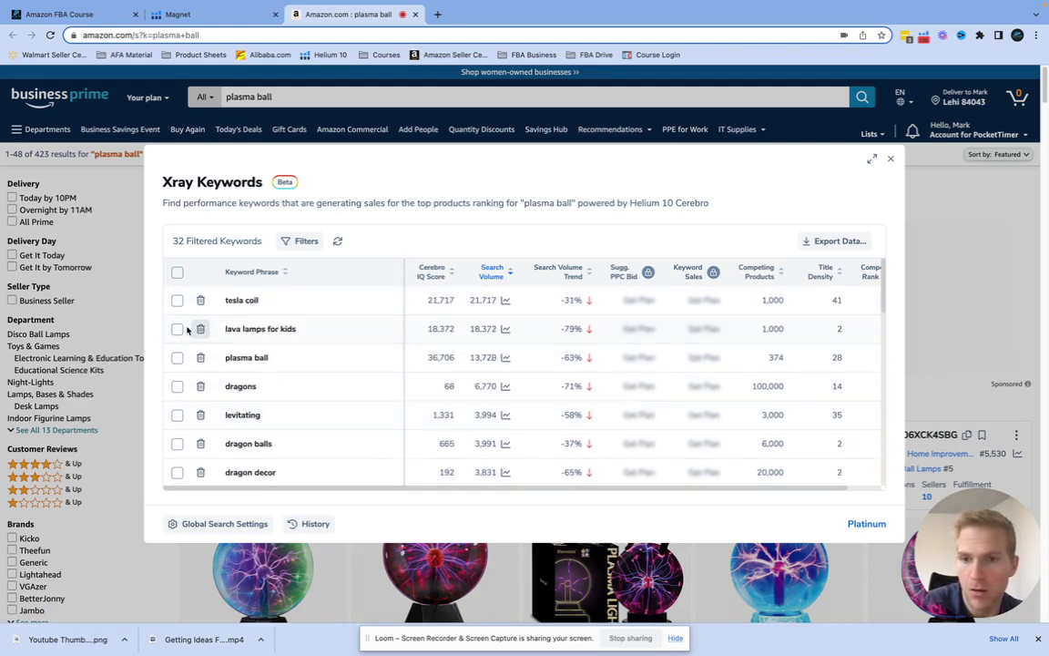
Open the Amazon search results for 'lava lamps for kids'.
left_click(219, 329)
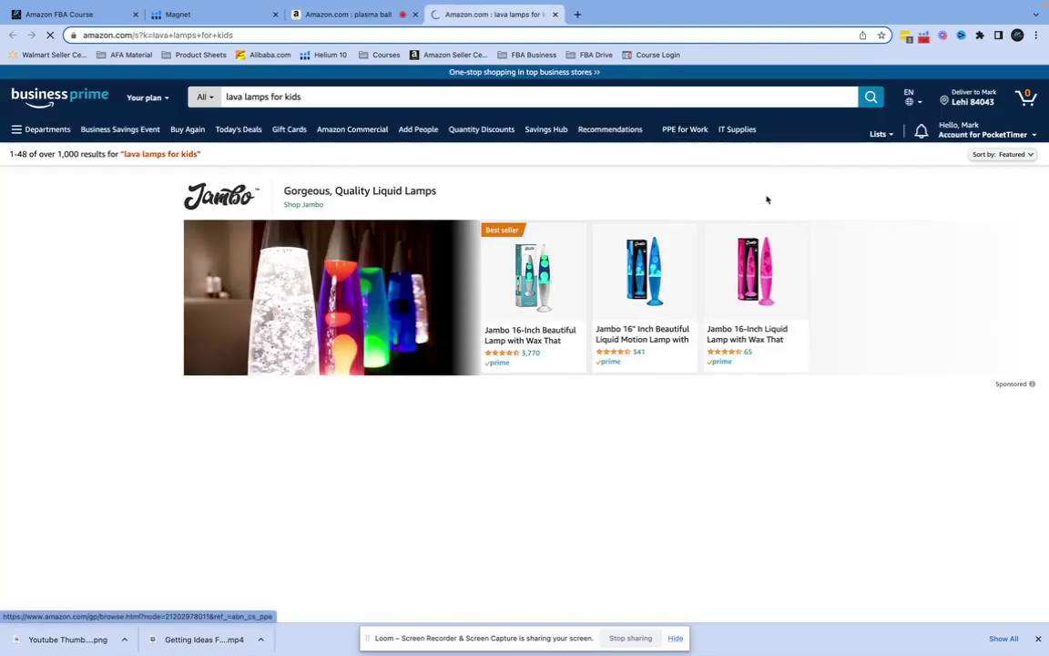
scroll(788, 242, "down", 3)
scroll(789, 242, "down", 3)
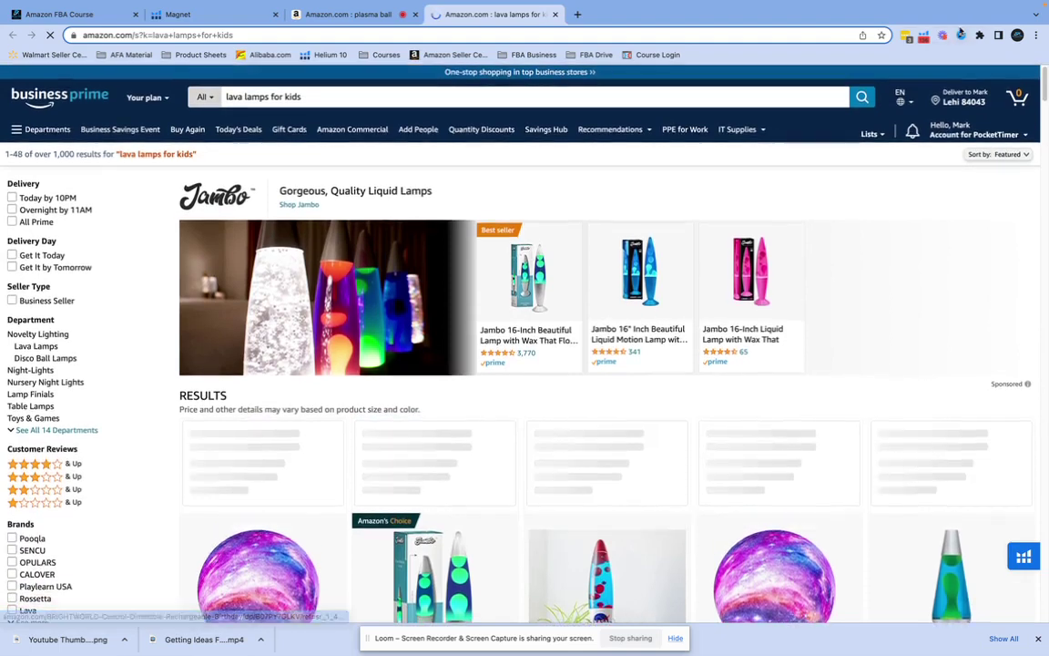
Run Xray on the lava lamp results, loading 60 products totalling $2,960,408 revenue.
left_click(924, 36)
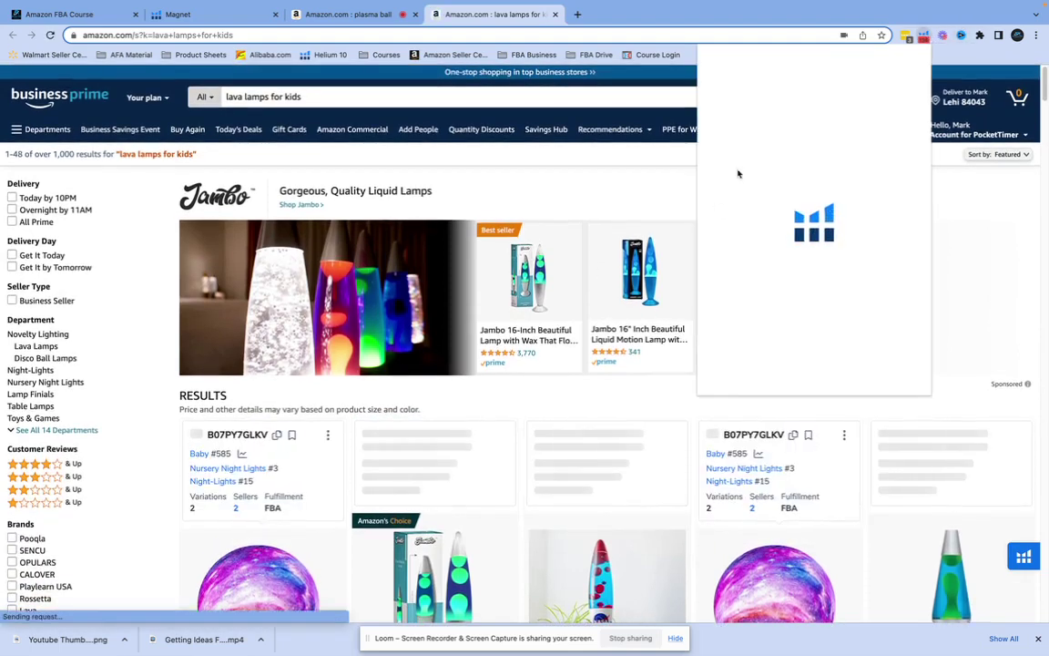
left_click(749, 130)
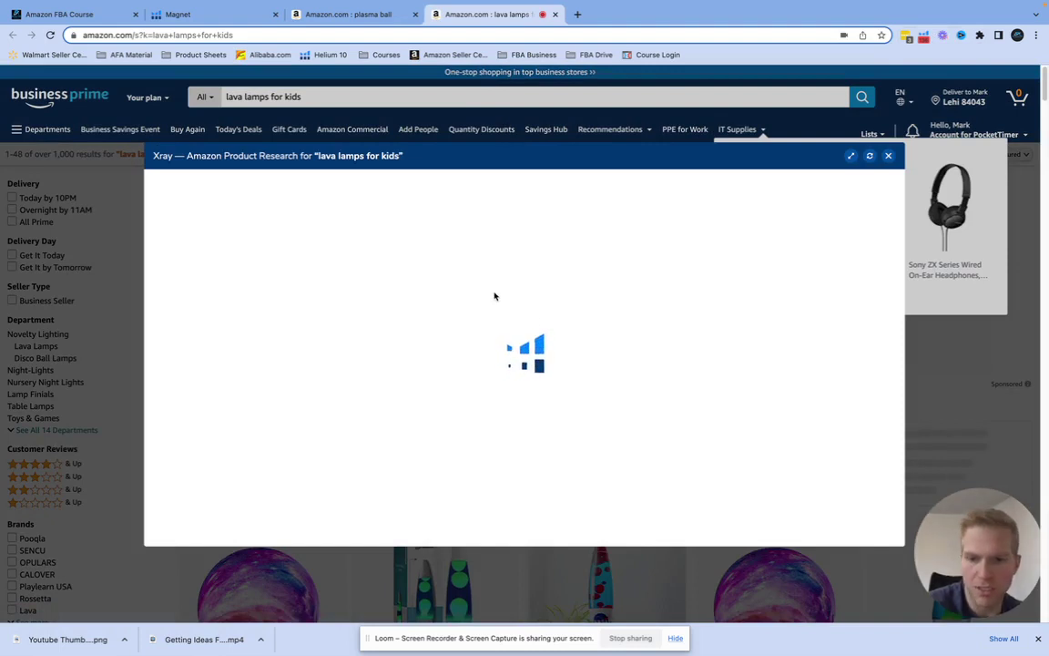
left_click(1036, 639)
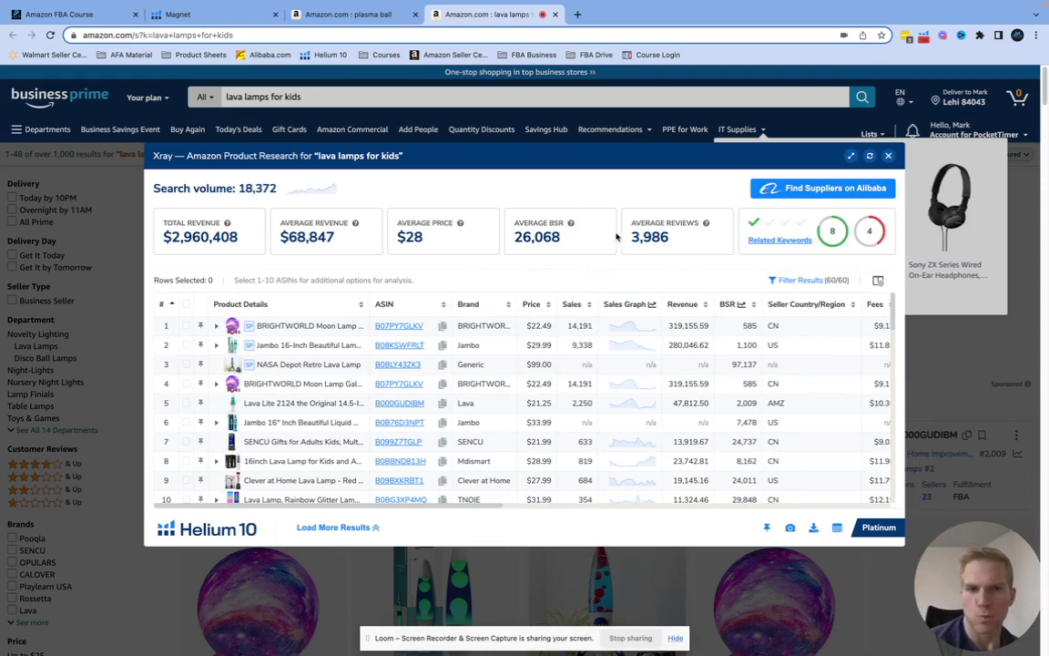
scroll(668, 369, "right", 10)
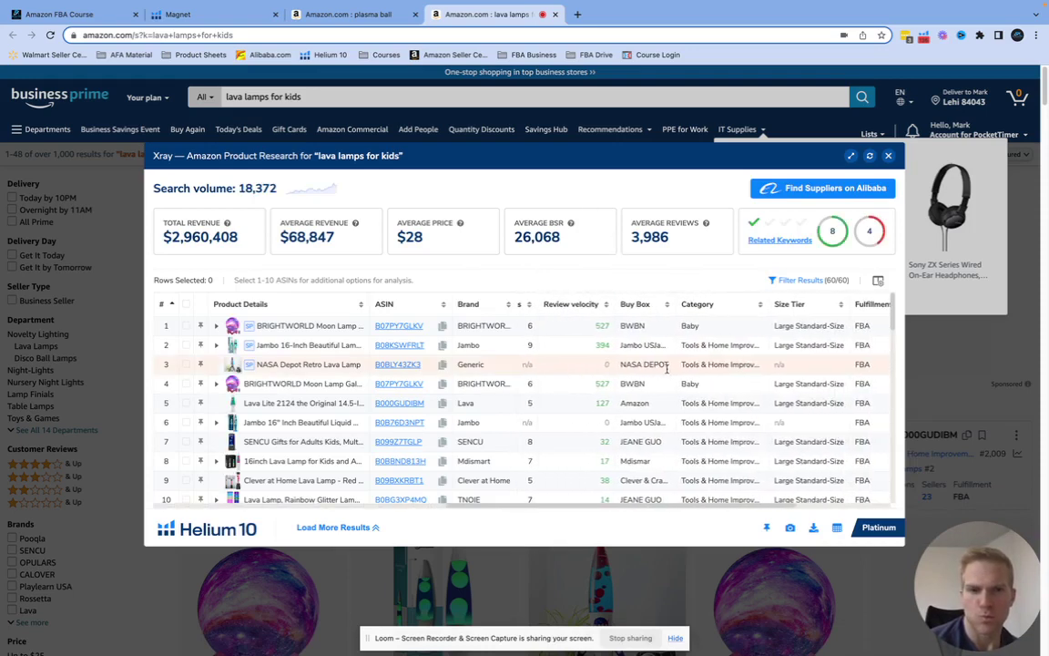
scroll(668, 370, "left", 10)
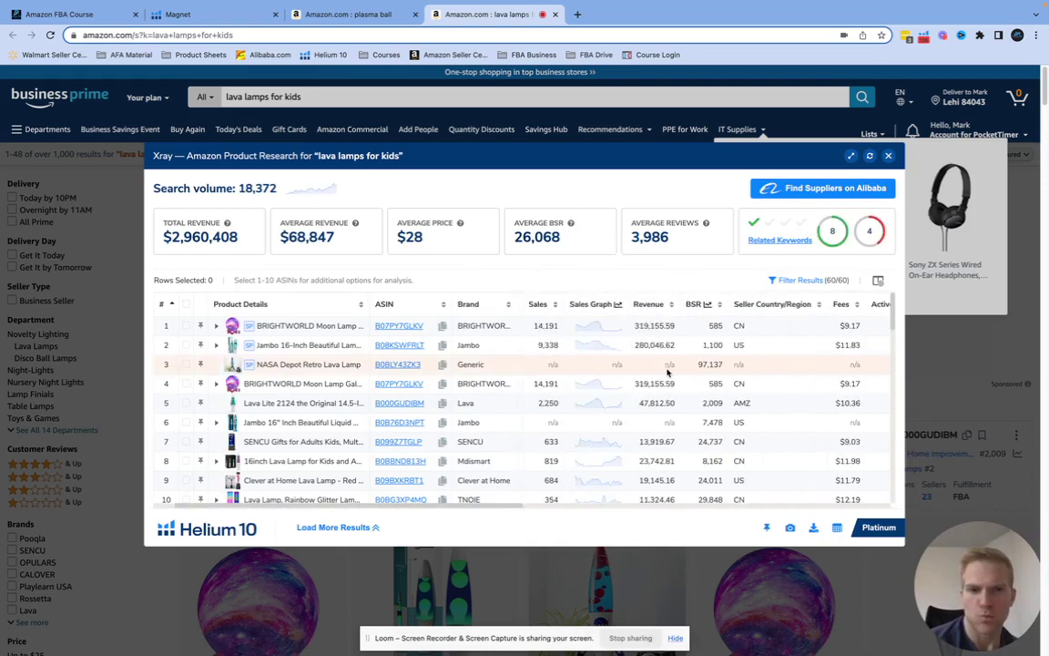
Hide the Sales Graph, BSR, Fees, Ratings, Images, Buy Box, Size Tier, Dimensions and Creation Date columns.
left_click(877, 280)
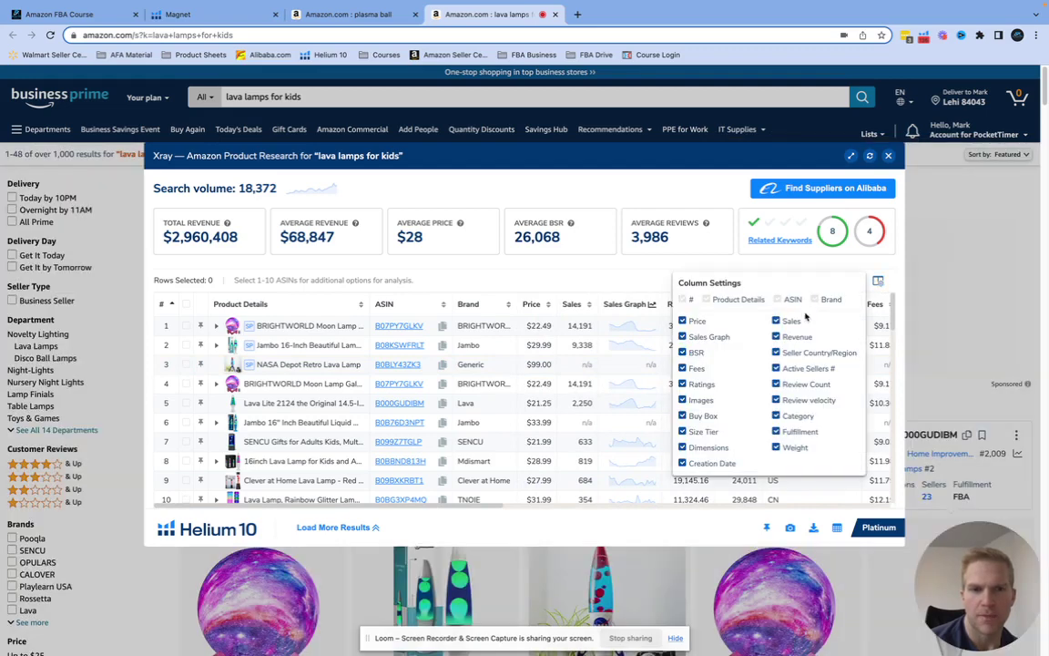
left_click(682, 337)
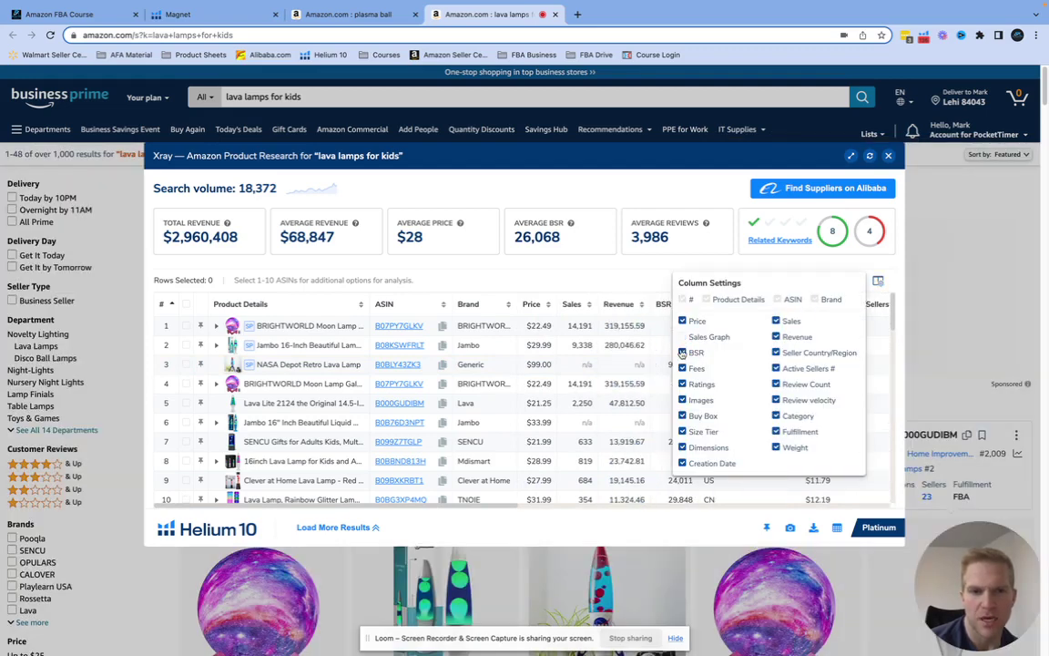
left_click(682, 353)
left_click(682, 368)
left_click(682, 384)
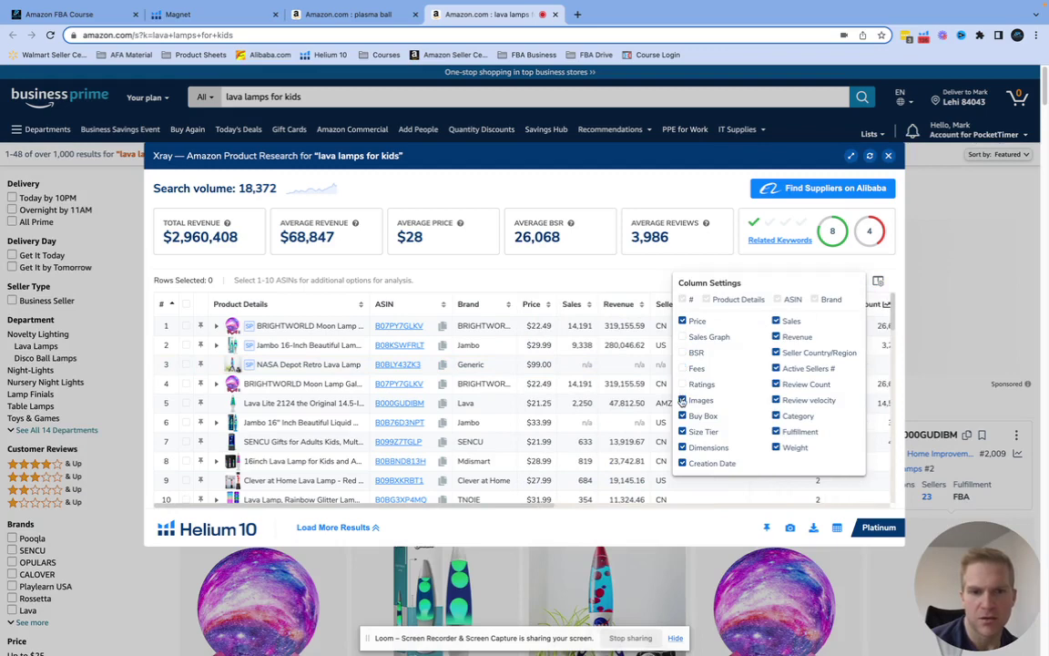
left_click(682, 400)
left_click(682, 415)
left_click(682, 430)
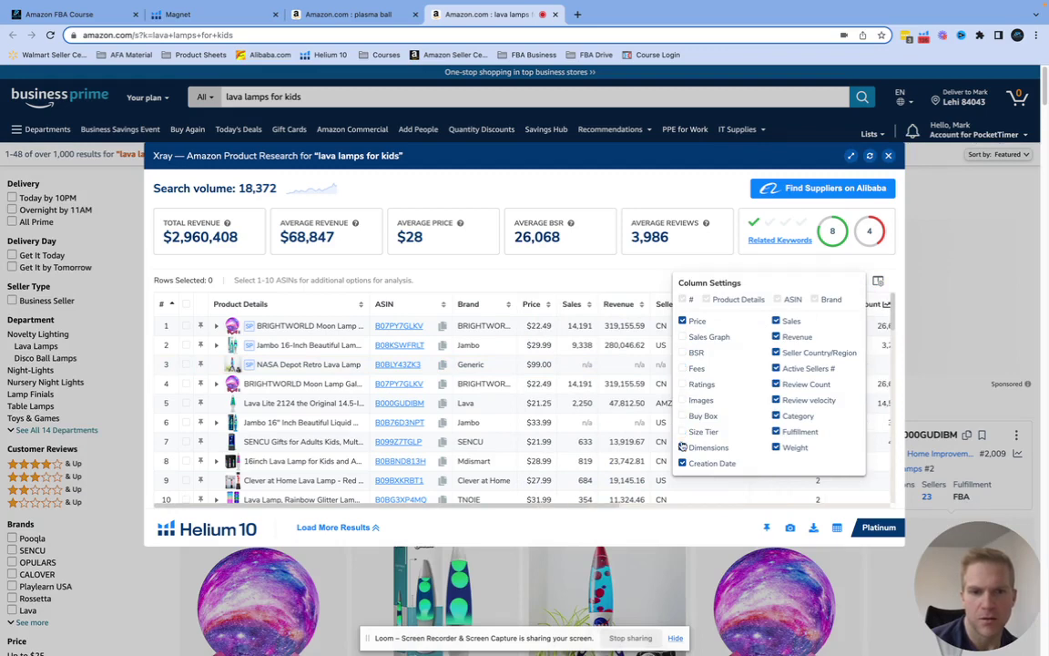
left_click(682, 448)
left_click(682, 463)
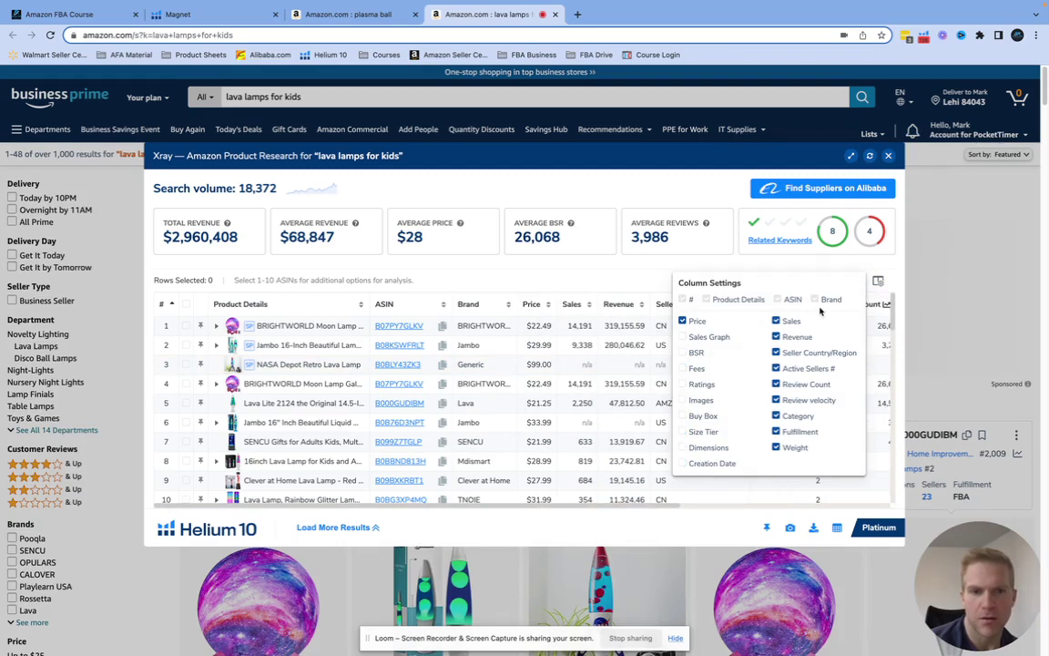
Hide Seller Country, Review velocity, Category, Fulfillment, Weight and Active Sellers; move Review Count before Sales, Revenue after Brand.
left_click(776, 353)
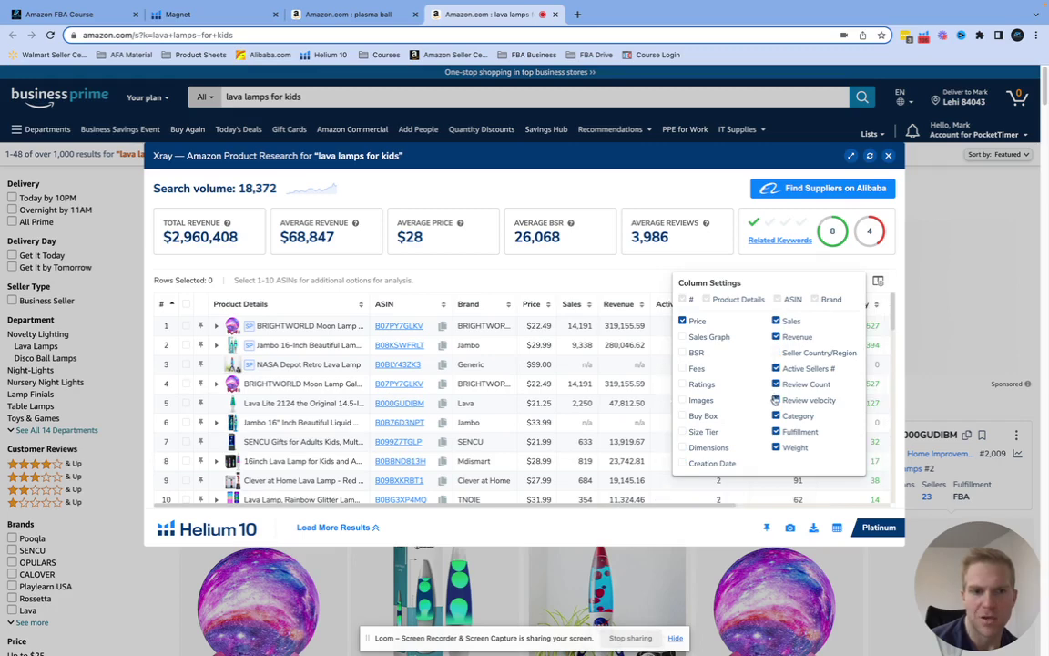
left_click(776, 400)
left_click(776, 415)
left_click(776, 430)
left_click(776, 447)
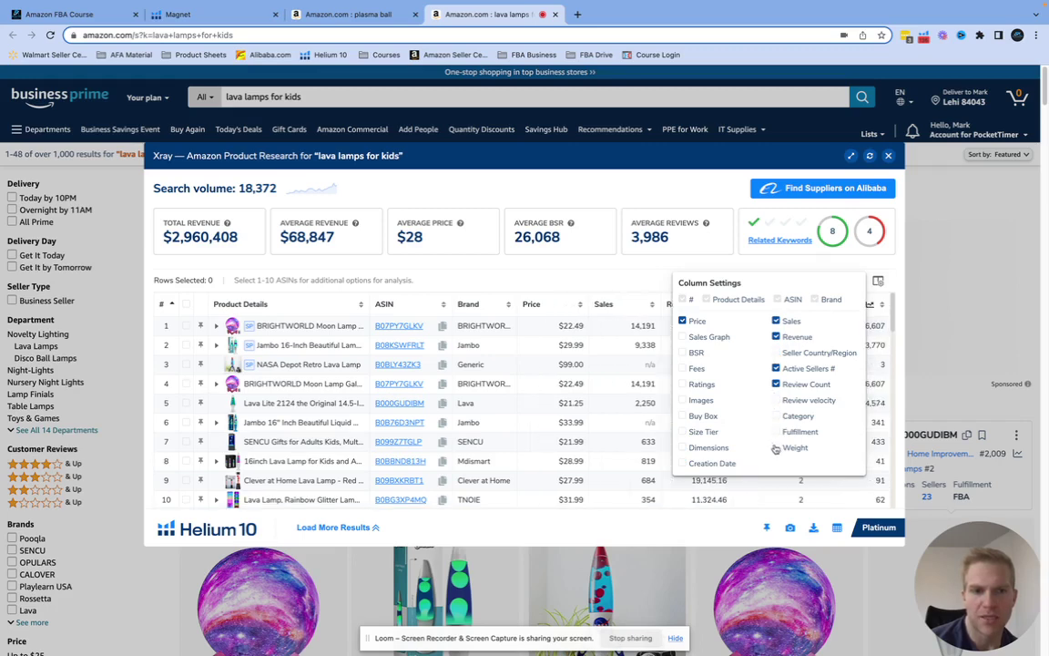
left_click(776, 368)
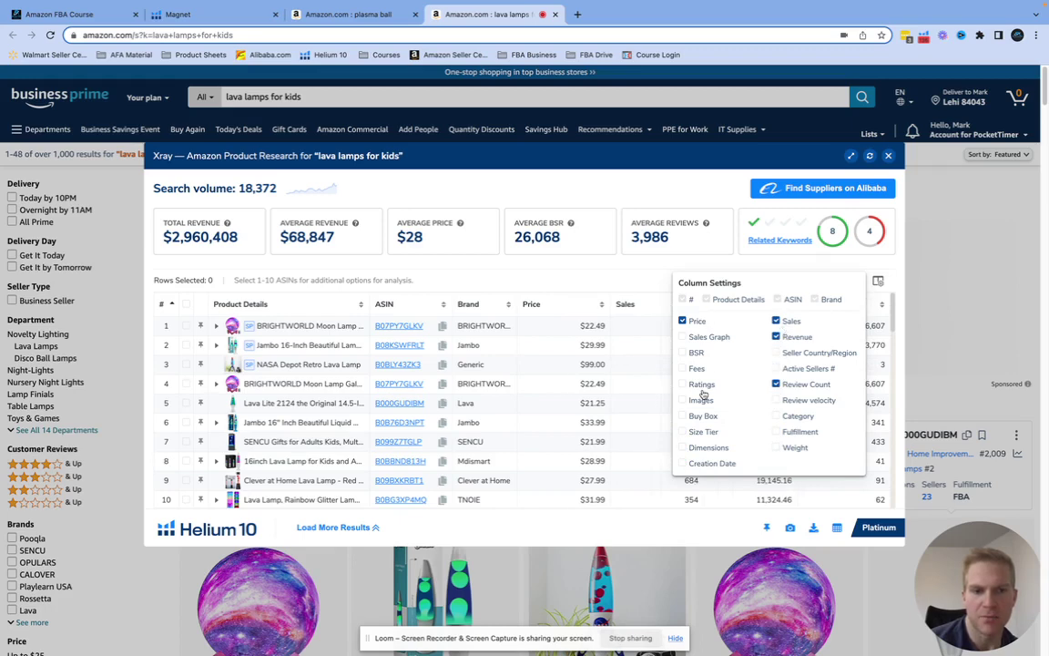
left_click(876, 282)
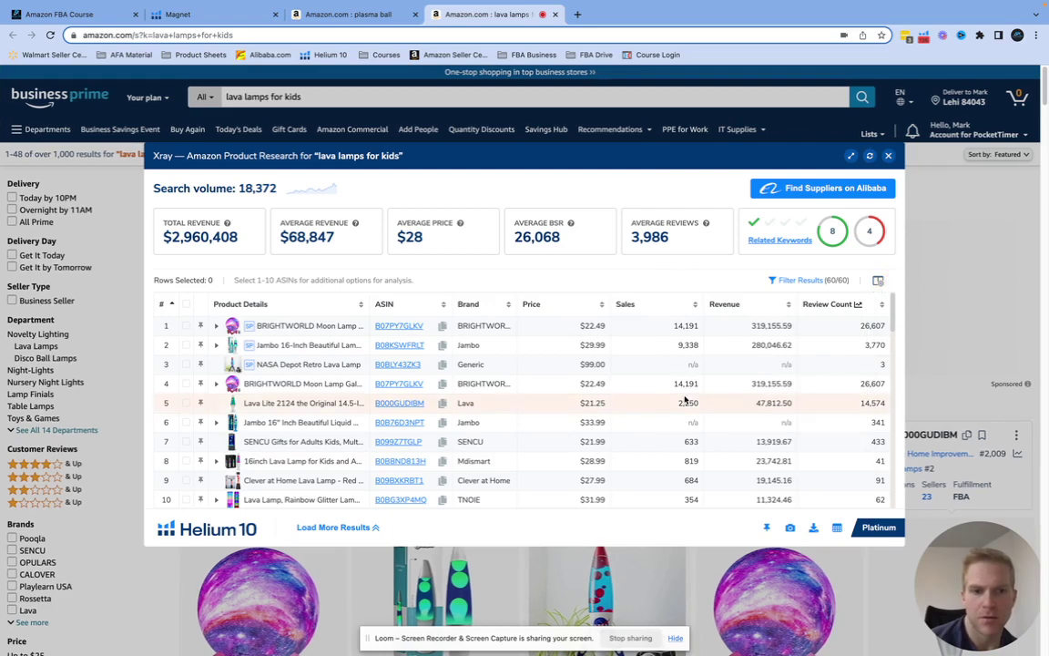
left_click_drag(824, 304, 674, 308)
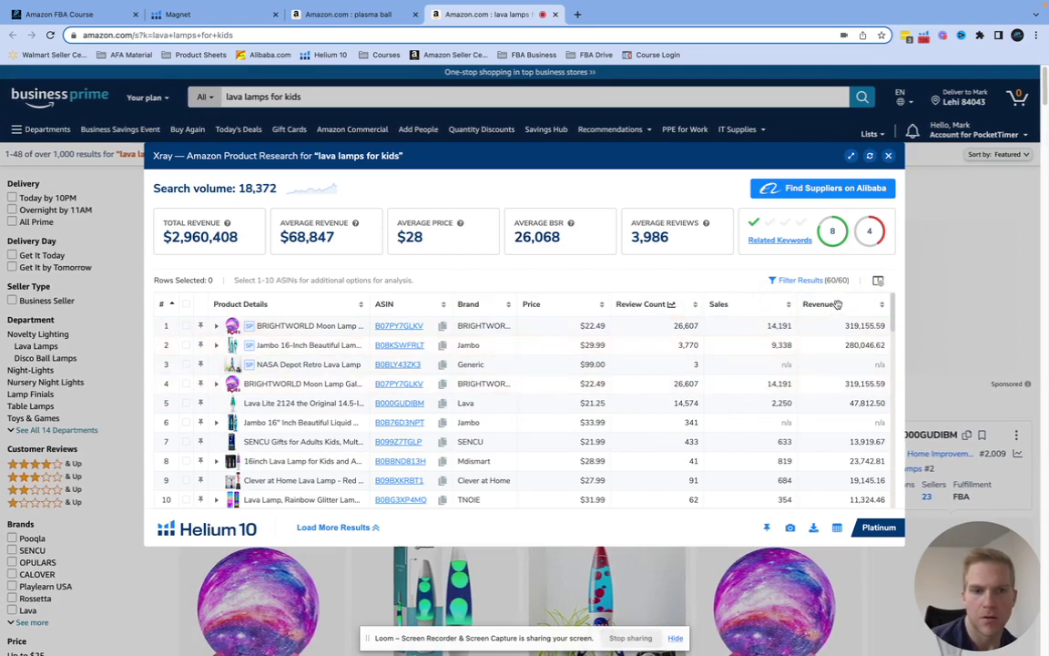
left_click_drag(824, 304, 601, 306)
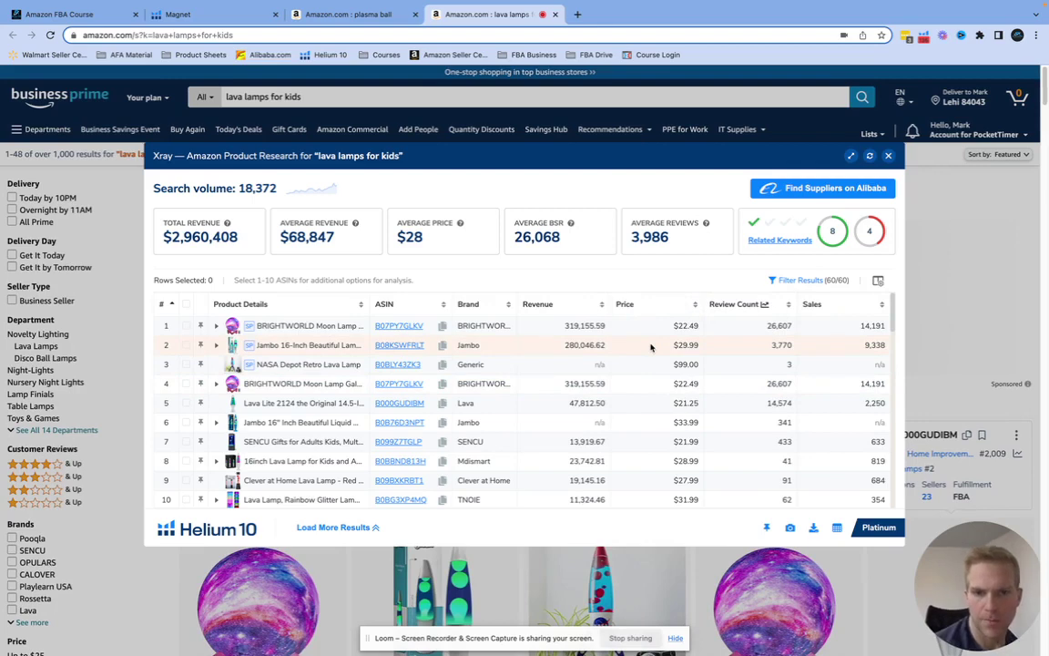
Scroll the 60-product lava lamp table, led by the BRIGHTWORLD moon lamp at 319,155.59 revenue.
scroll(572, 432, "down", 2)
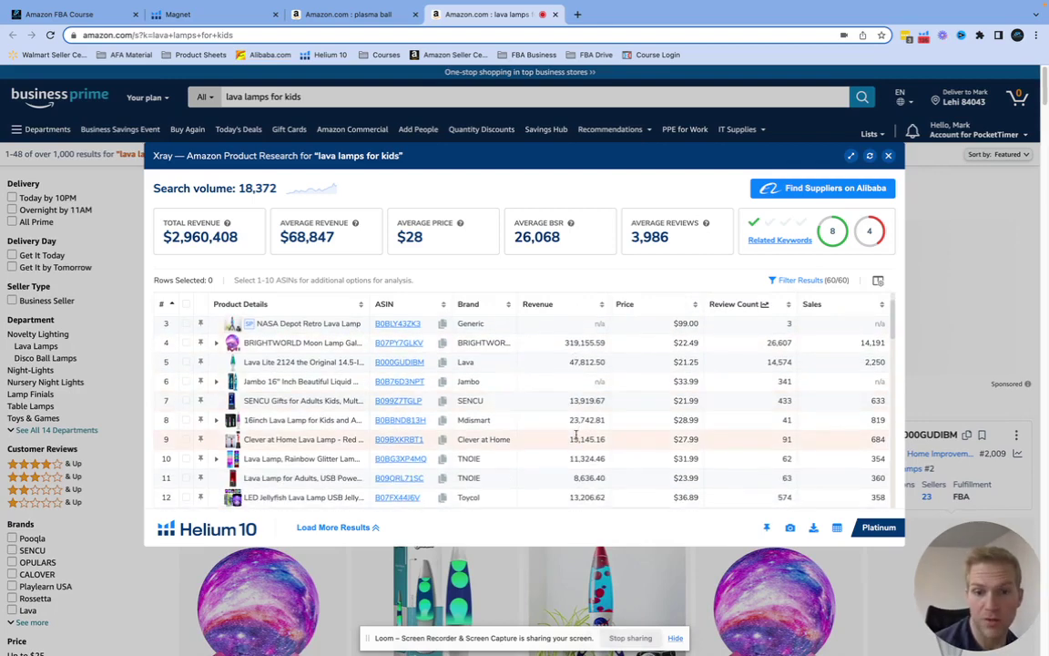
scroll(587, 442, "up", 2)
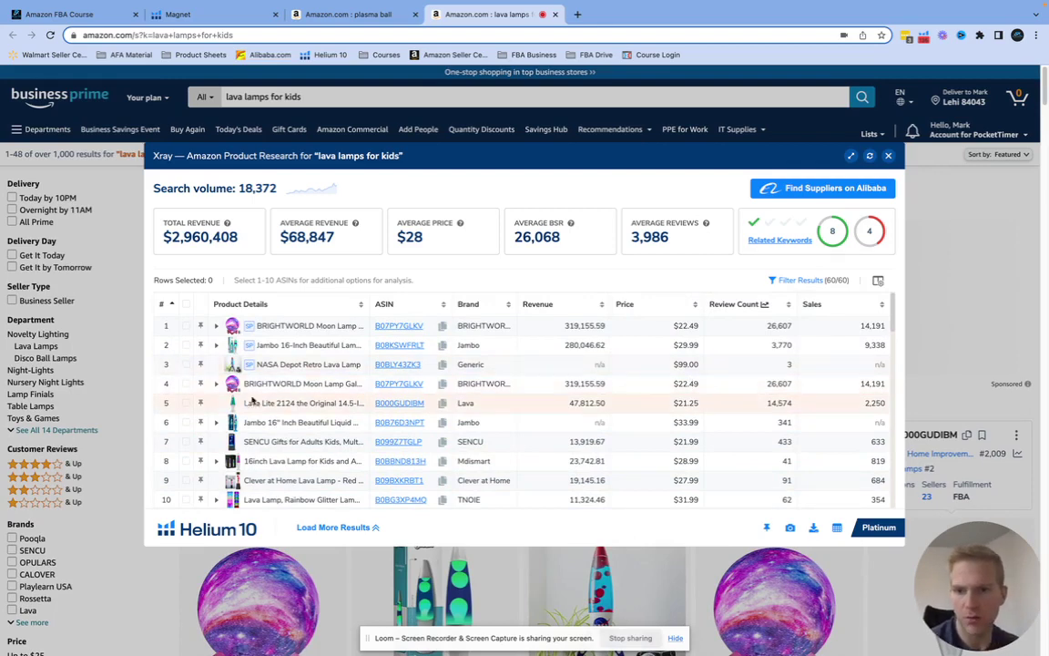
mouse_move(234, 387)
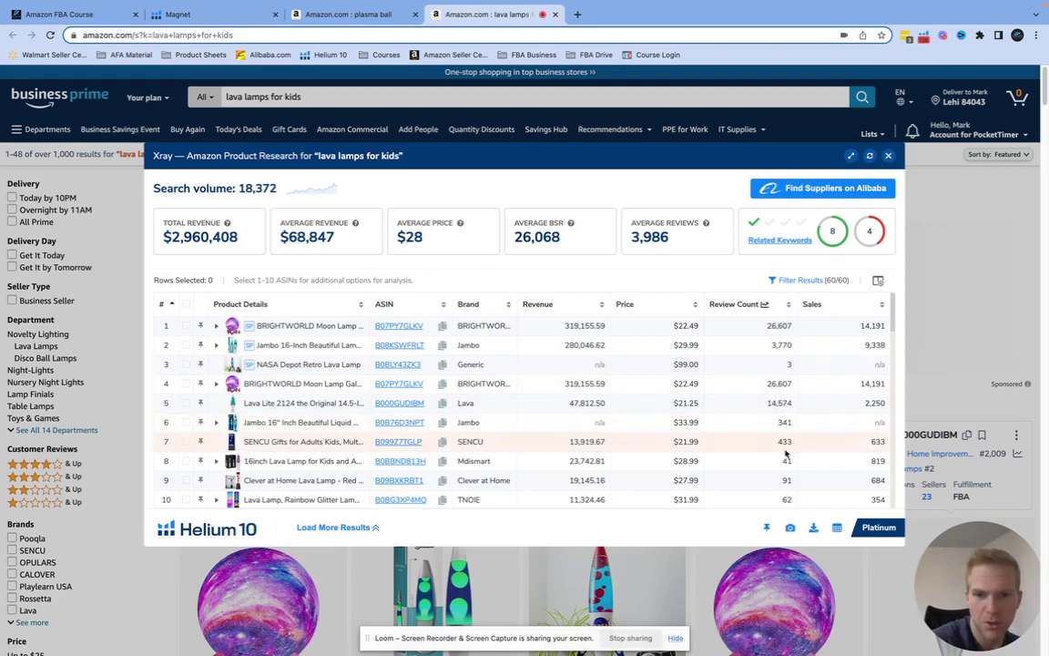
scroll(785, 410, "down", 1)
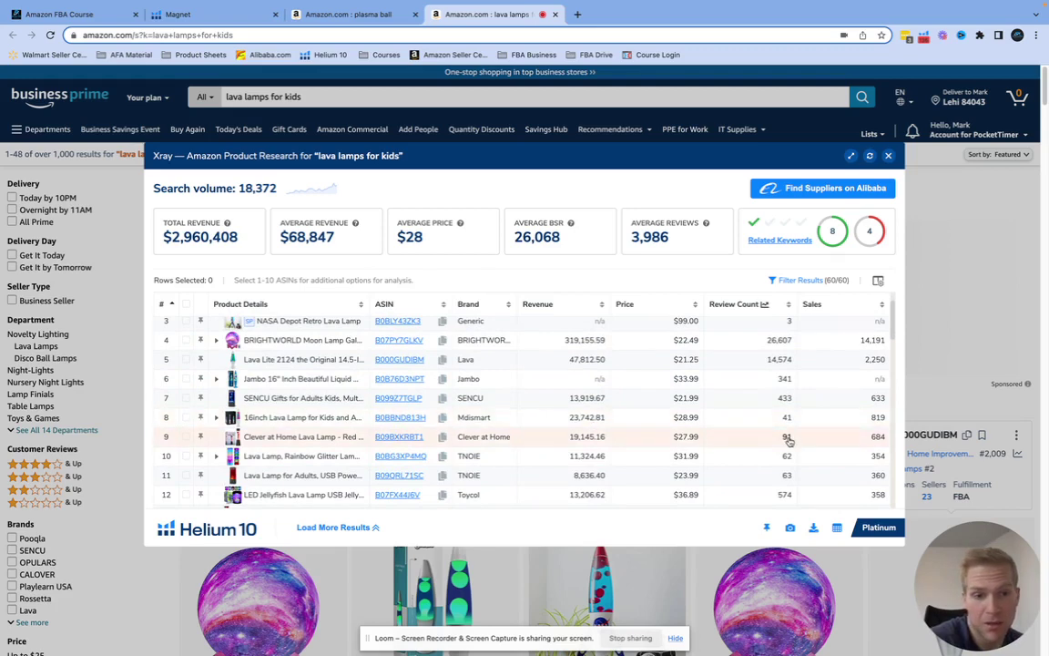
scroll(777, 428, "up", 2)
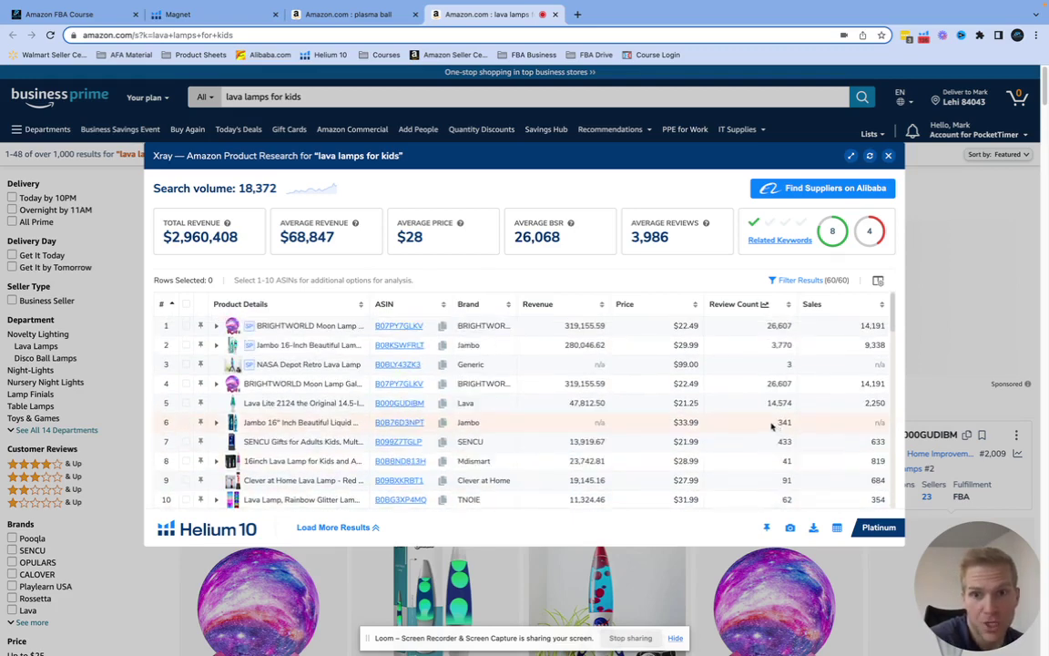
Remove the duplicate BRIGHTWORLD moon lamp in row 4.
left_click(185, 383)
left_click(239, 279)
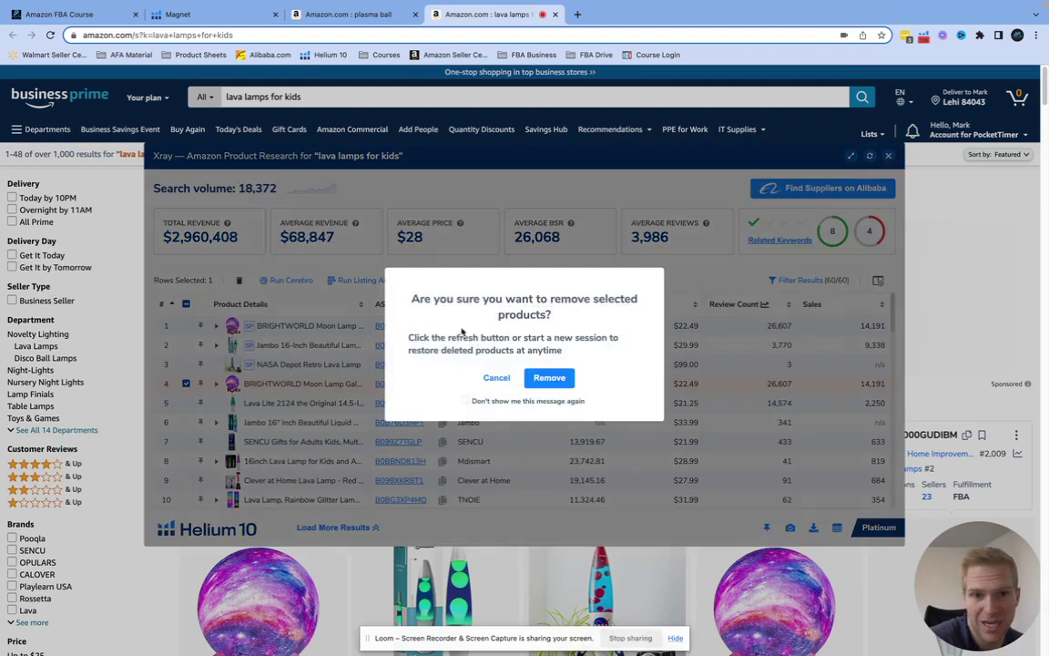
left_click(549, 377)
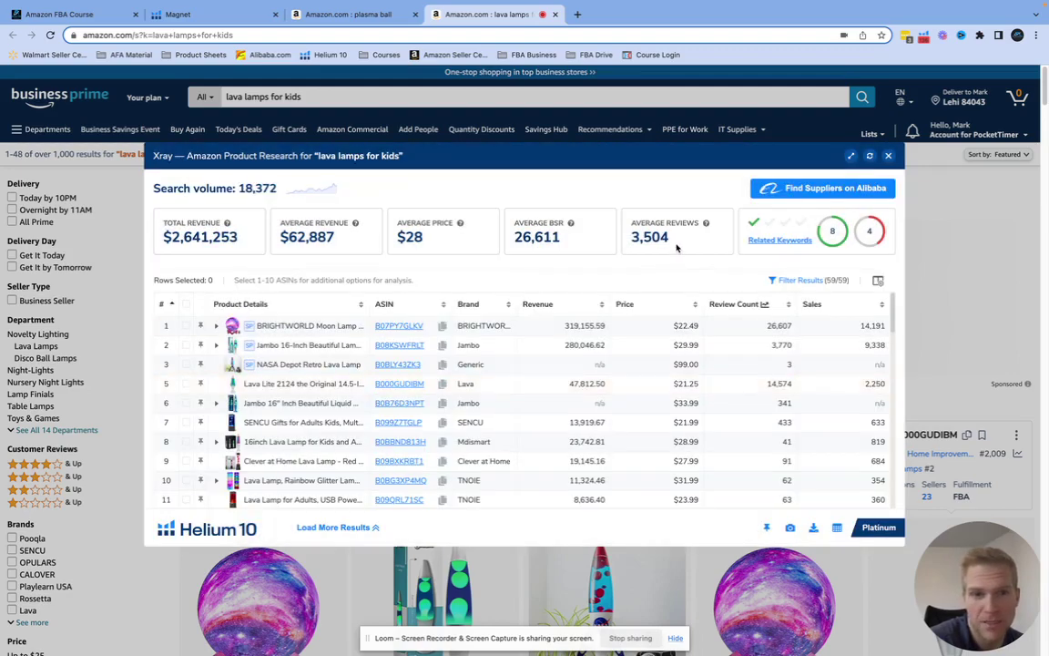
Remove the sponsored BRIGHTWORLD moon lamp, sponsored Jambo lamp and NASA Depot retro lava lamp.
left_click(186, 325)
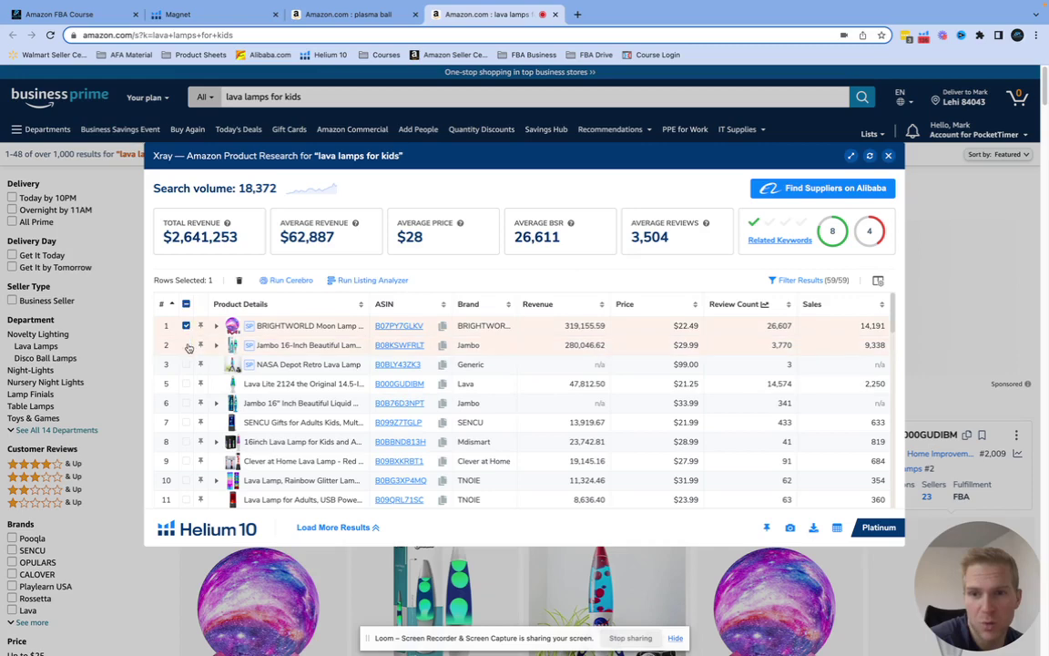
left_click(185, 345)
left_click(186, 364)
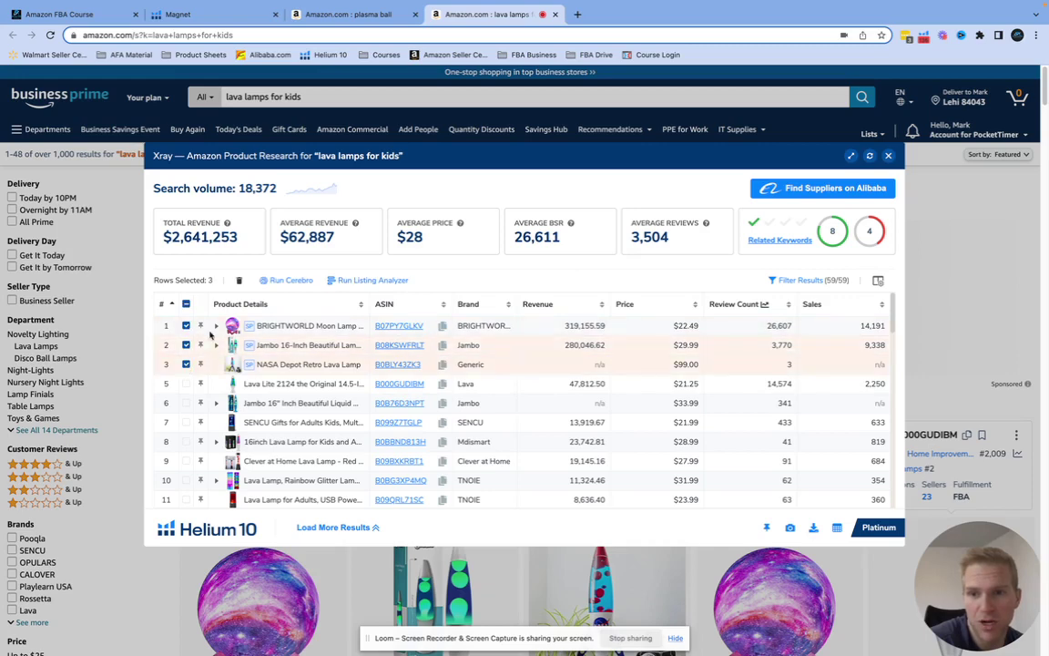
left_click(238, 281)
left_click(547, 378)
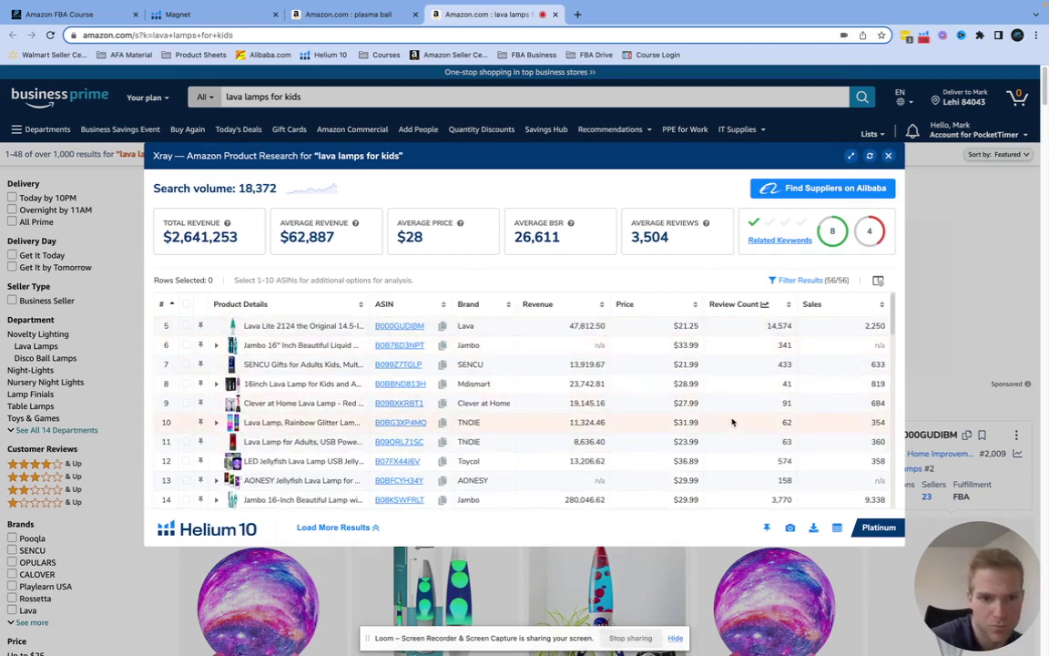
Remove the sound activated party lights and MOKOQI star projector, leaving 54 products.
scroll(719, 423, "down", 3)
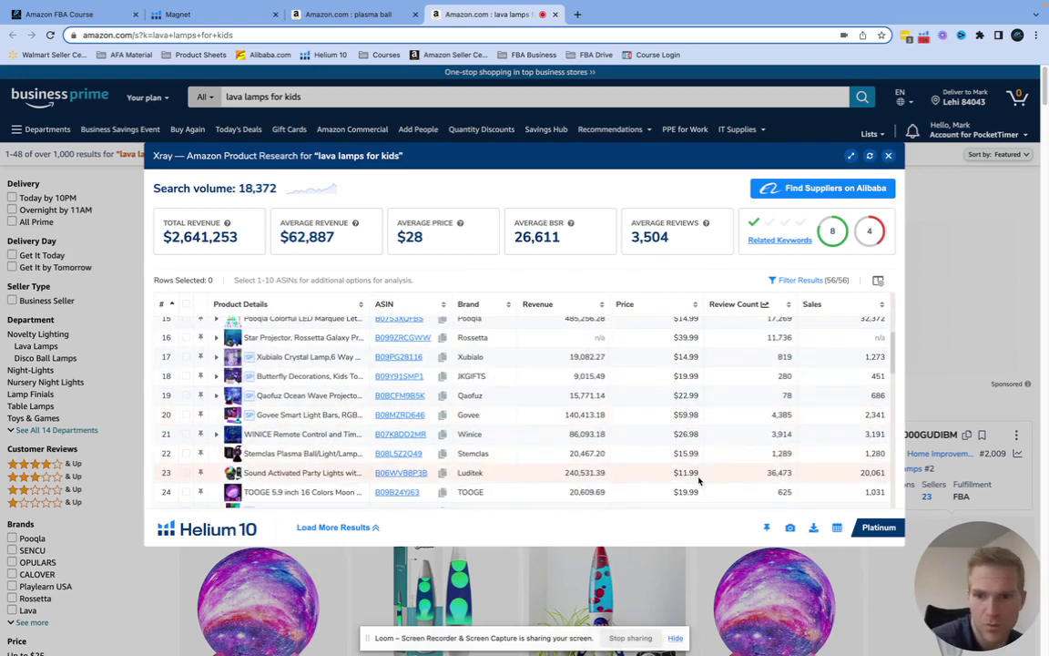
mouse_move(233, 473)
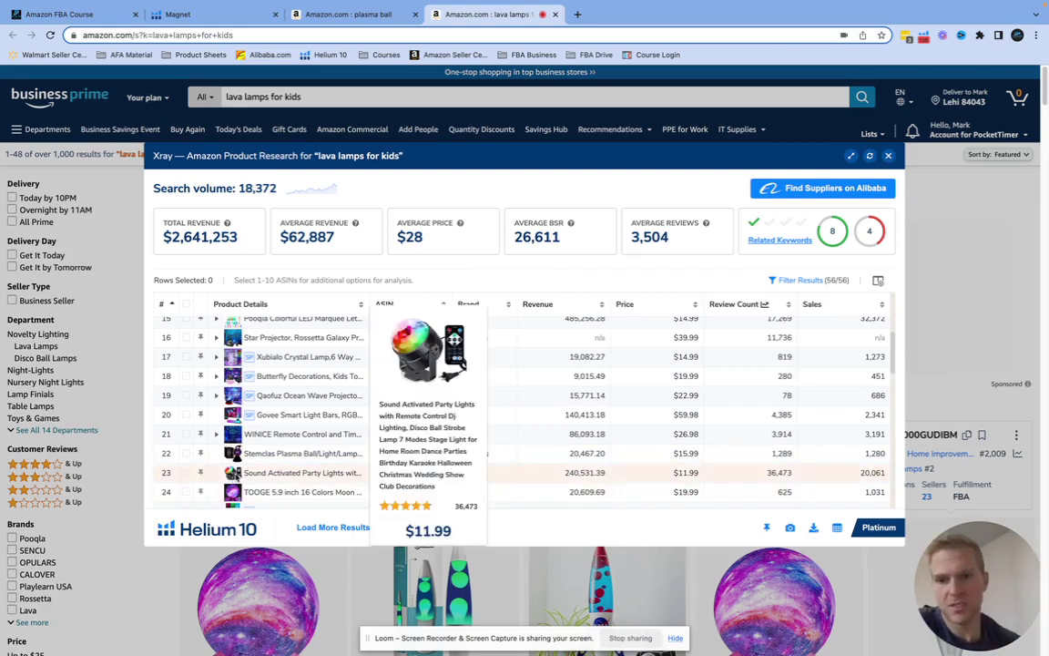
left_click(186, 473)
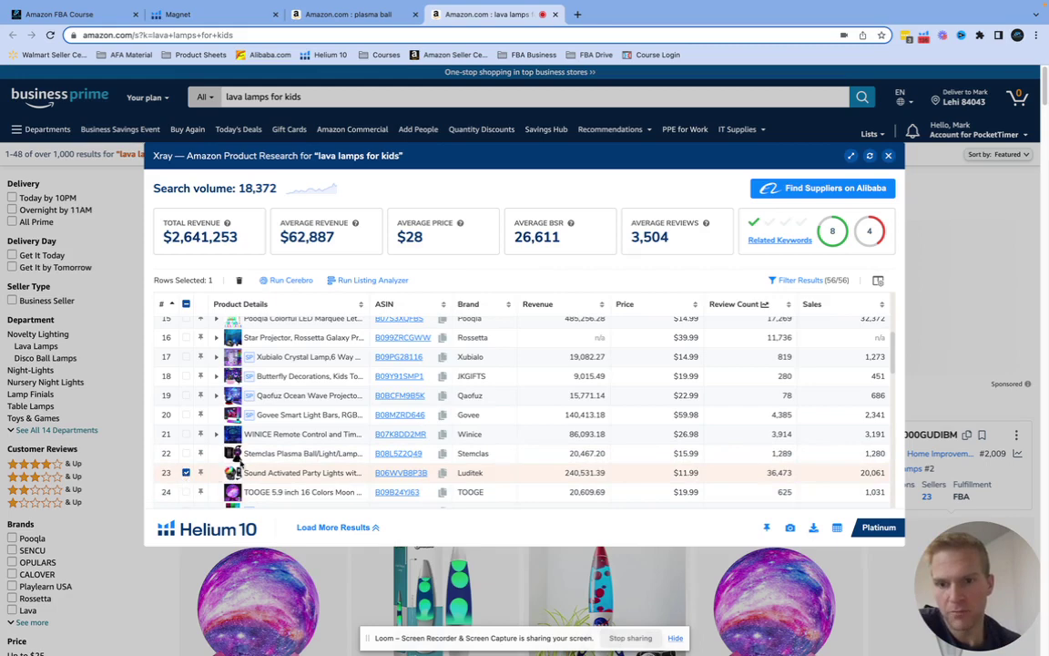
scroll(274, 446, "down", 2)
mouse_move(359, 465)
scroll(360, 465, "down", 4)
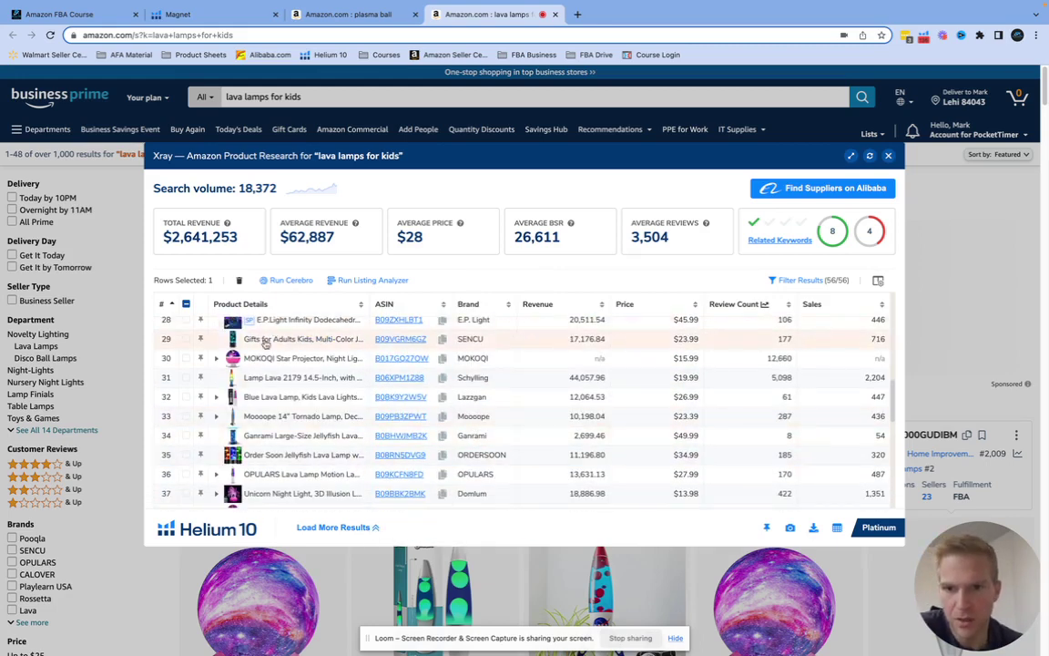
mouse_move(262, 359)
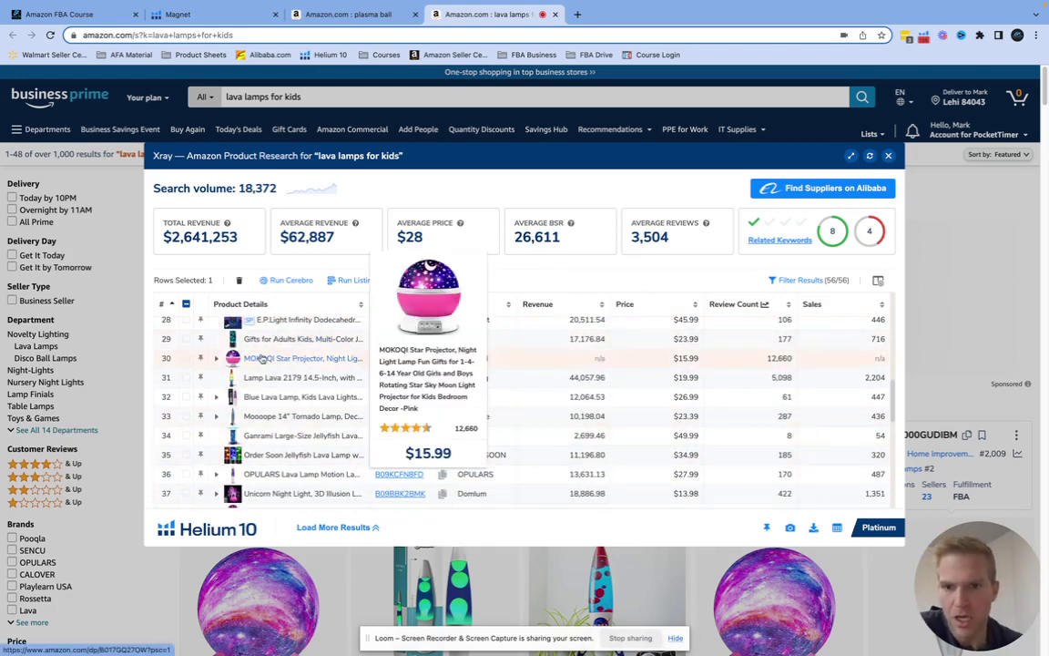
left_click(186, 358)
scroll(442, 436, "down", 1)
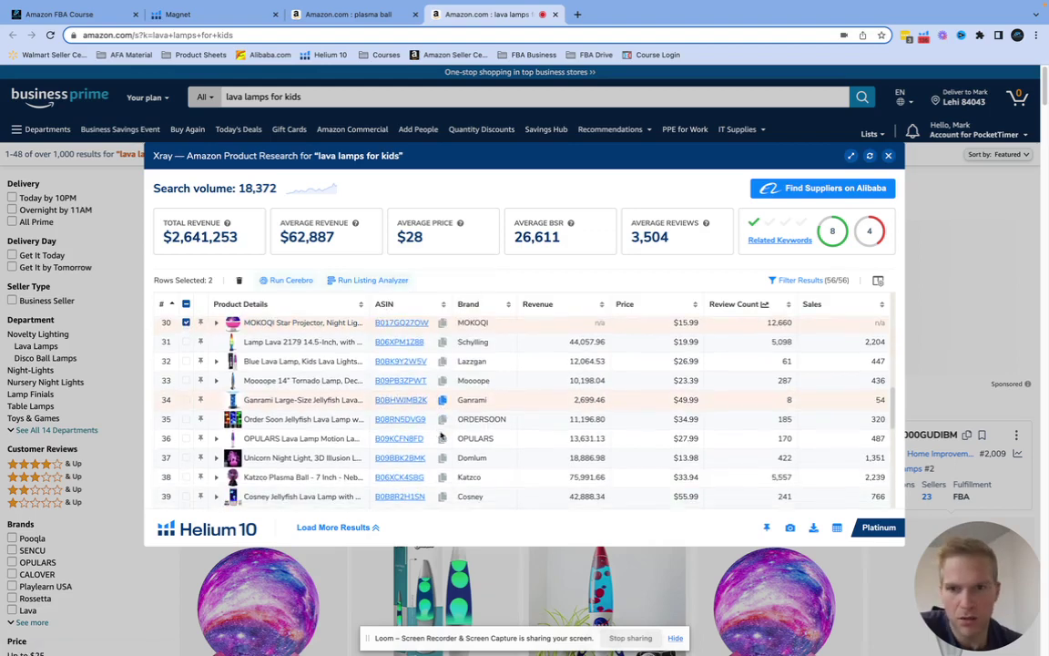
scroll(235, 437, "down", 2)
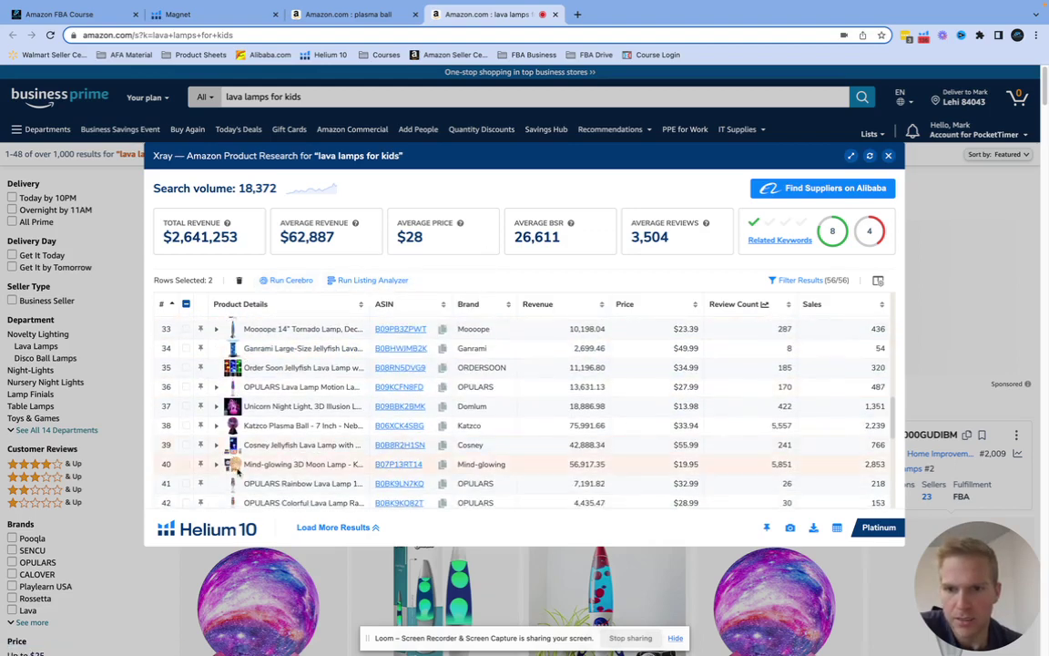
scroll(238, 460, "down", 2)
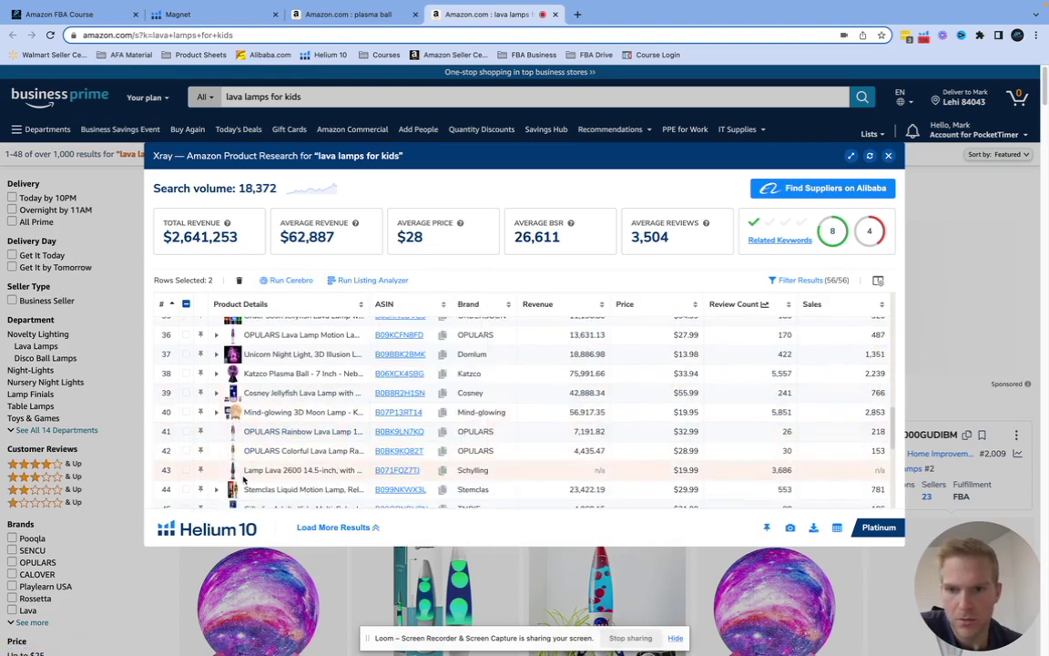
scroll(244, 473, "down", 4)
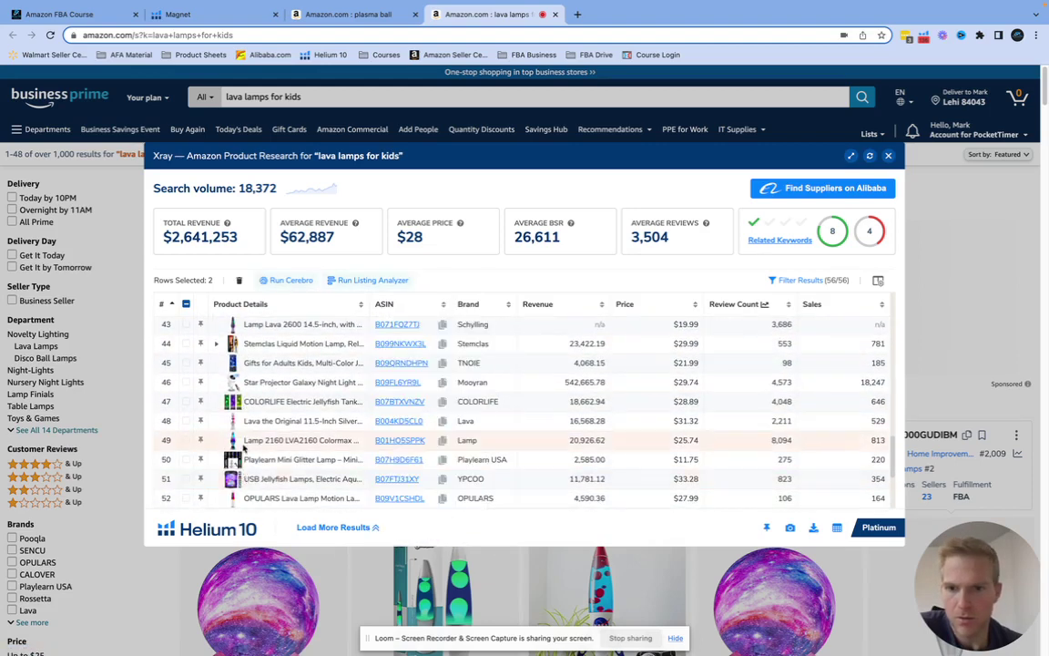
scroll(244, 445, "down", 2)
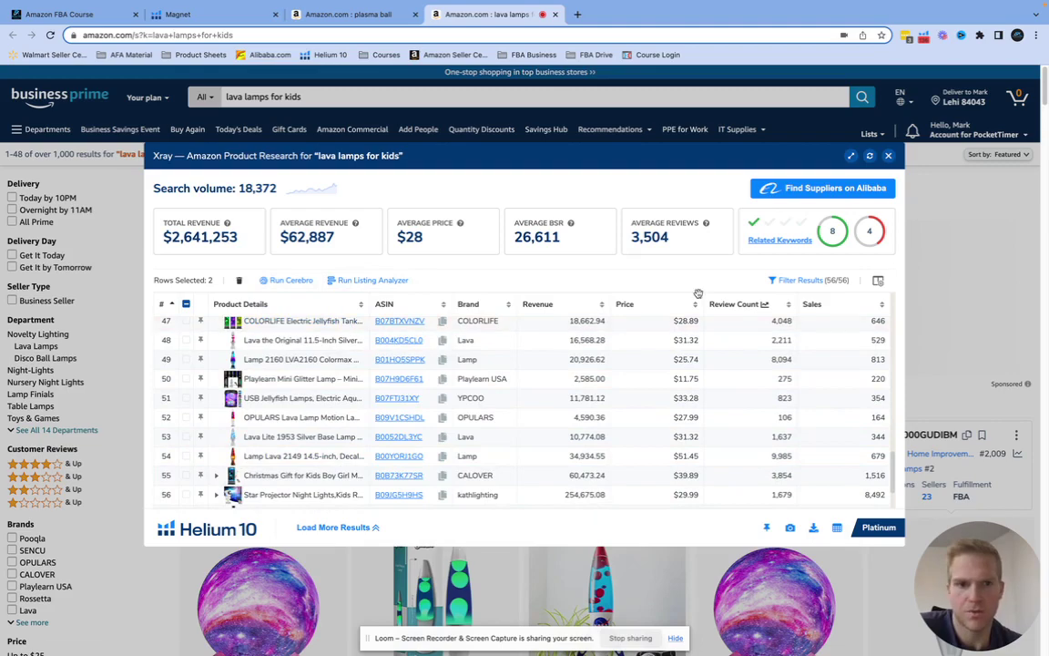
left_click(238, 280)
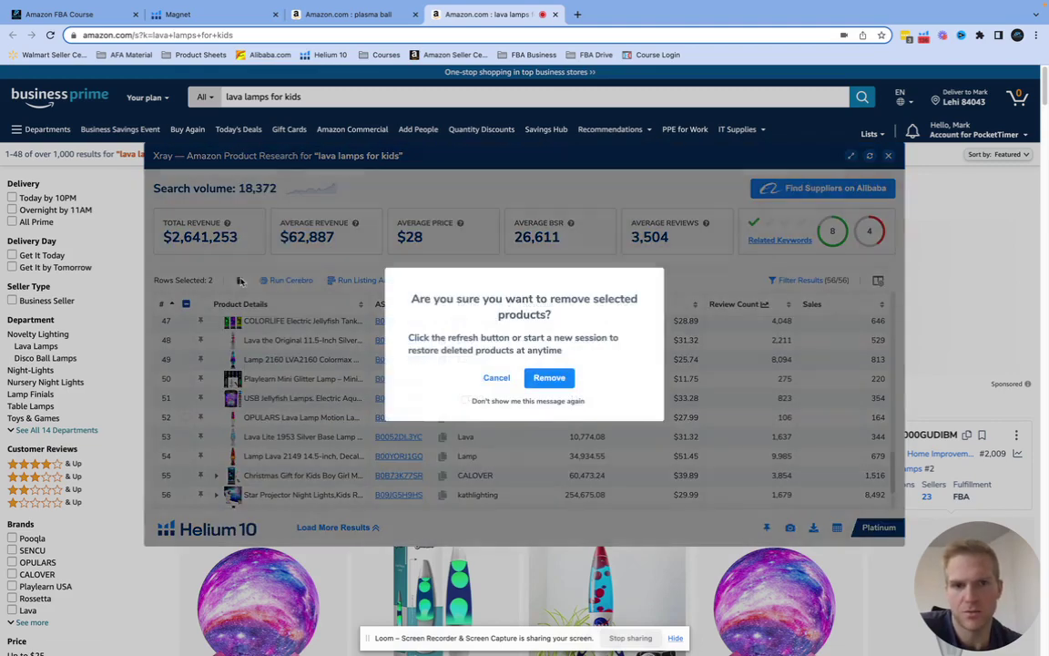
left_click(549, 377)
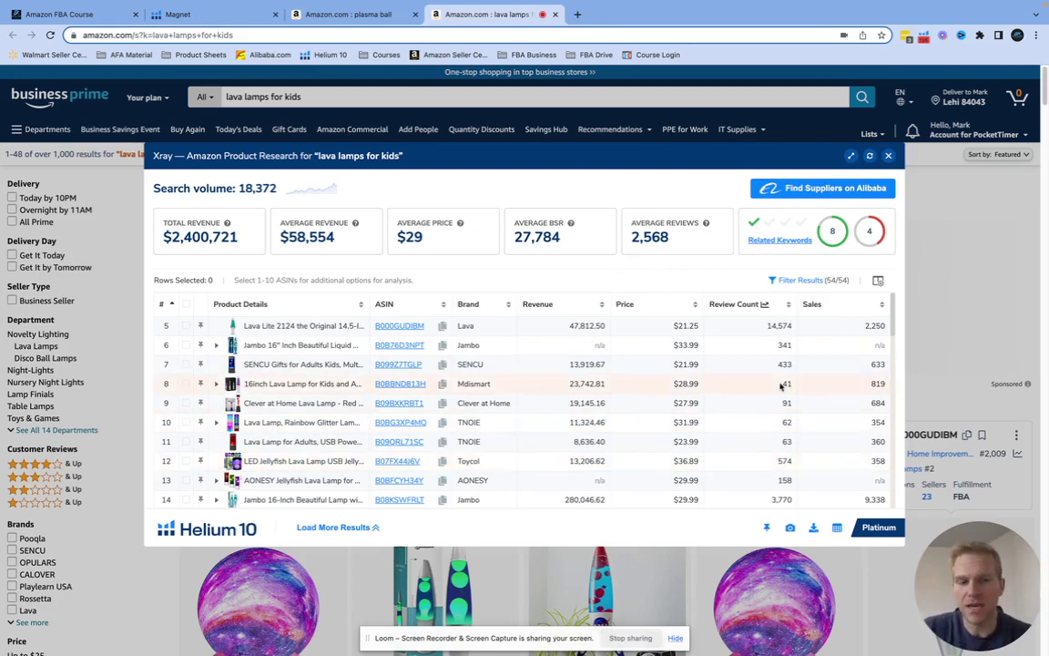
left_click_drag(780, 386, 799, 389)
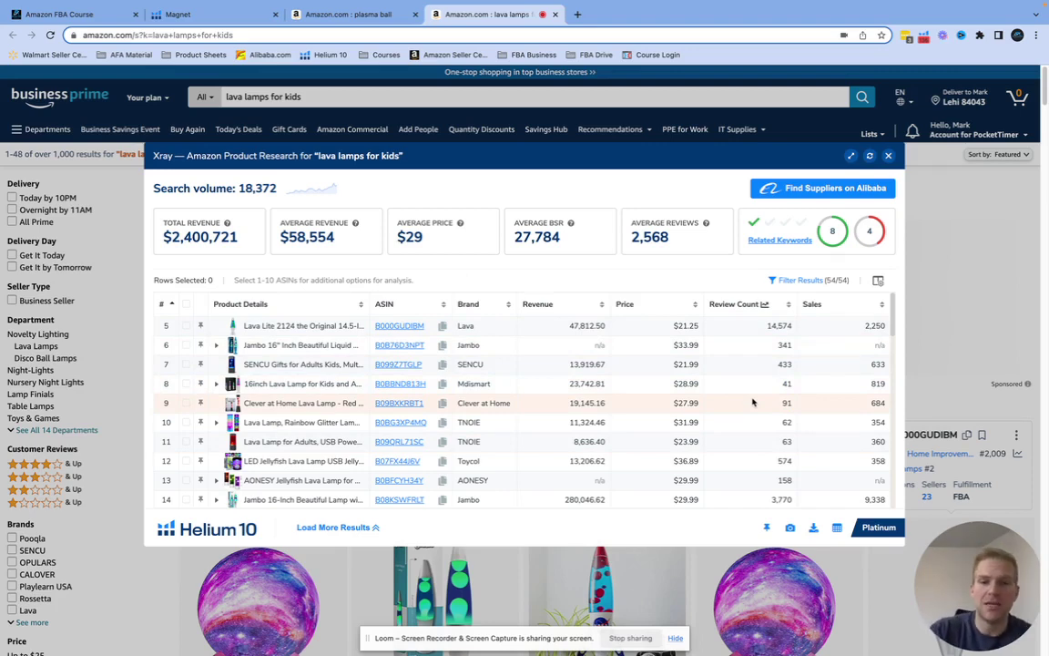
scroll(752, 401, "down", 3)
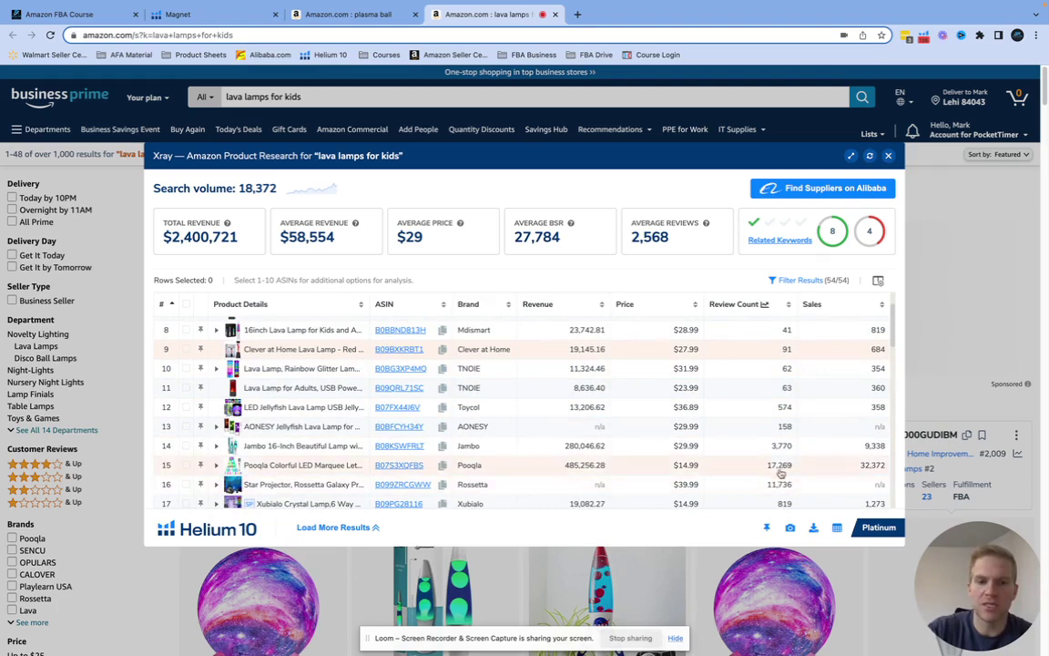
scroll(778, 466, "down", 2)
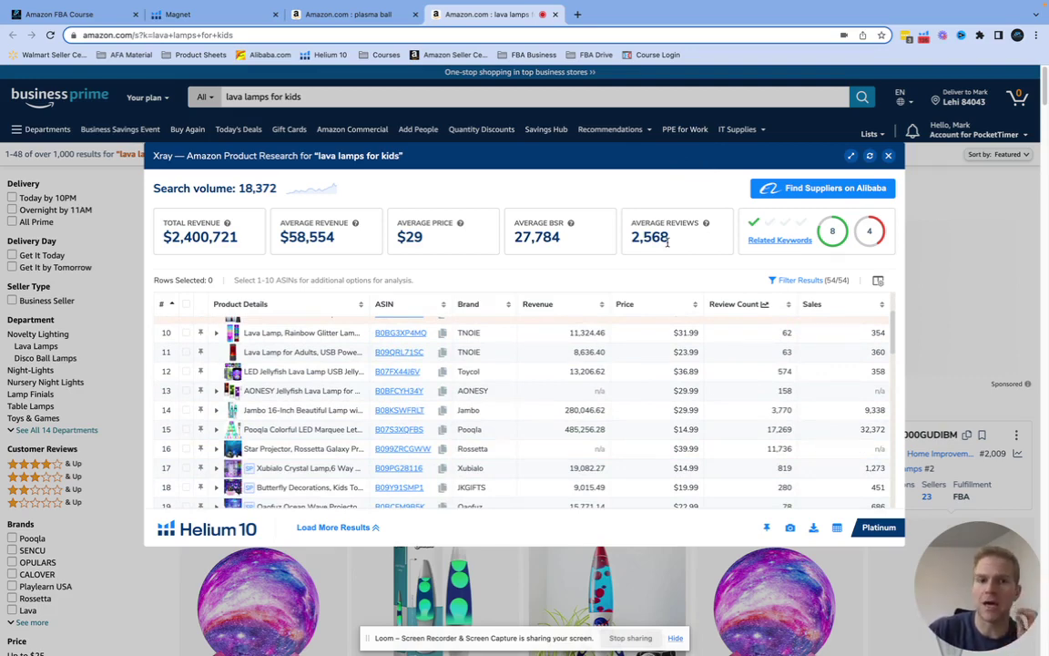
scroll(787, 350, "down", 3)
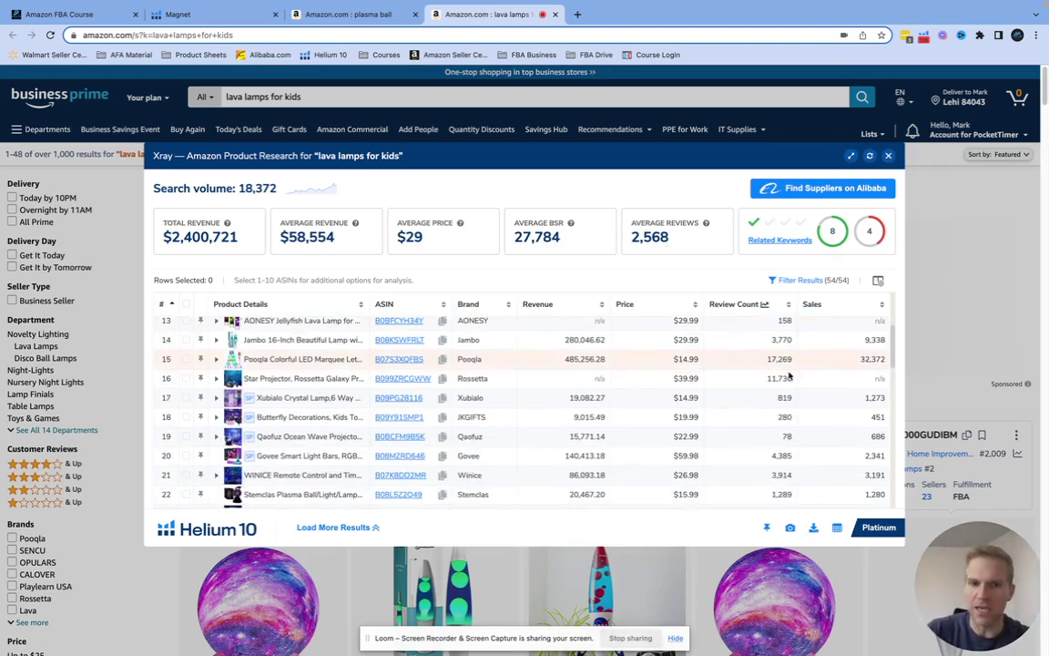
scroll(789, 420, "down", 2)
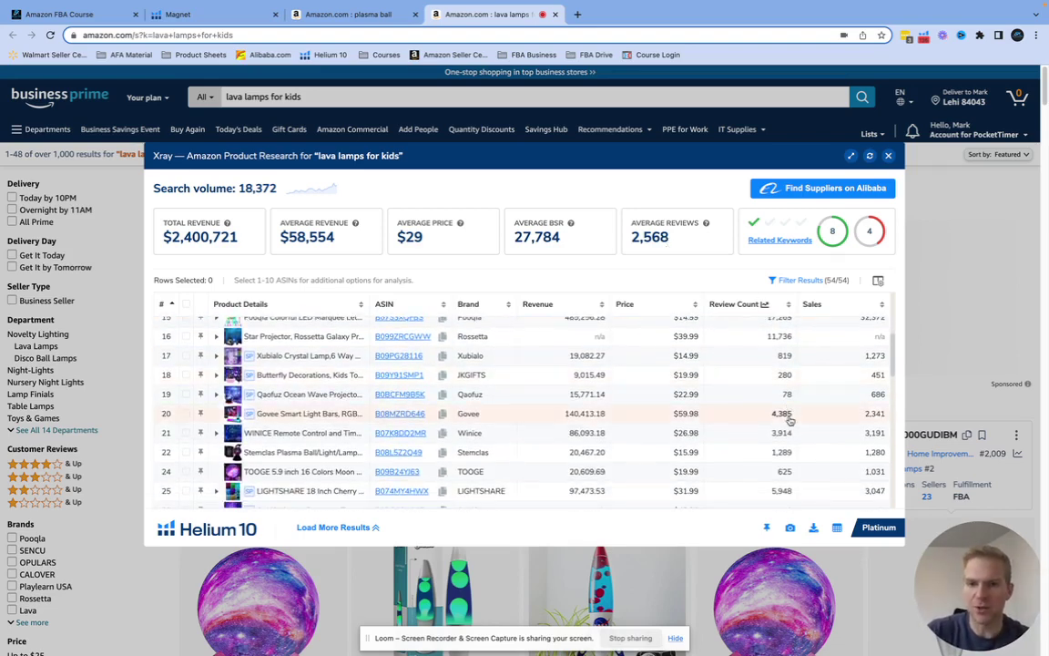
mouse_move(276, 415)
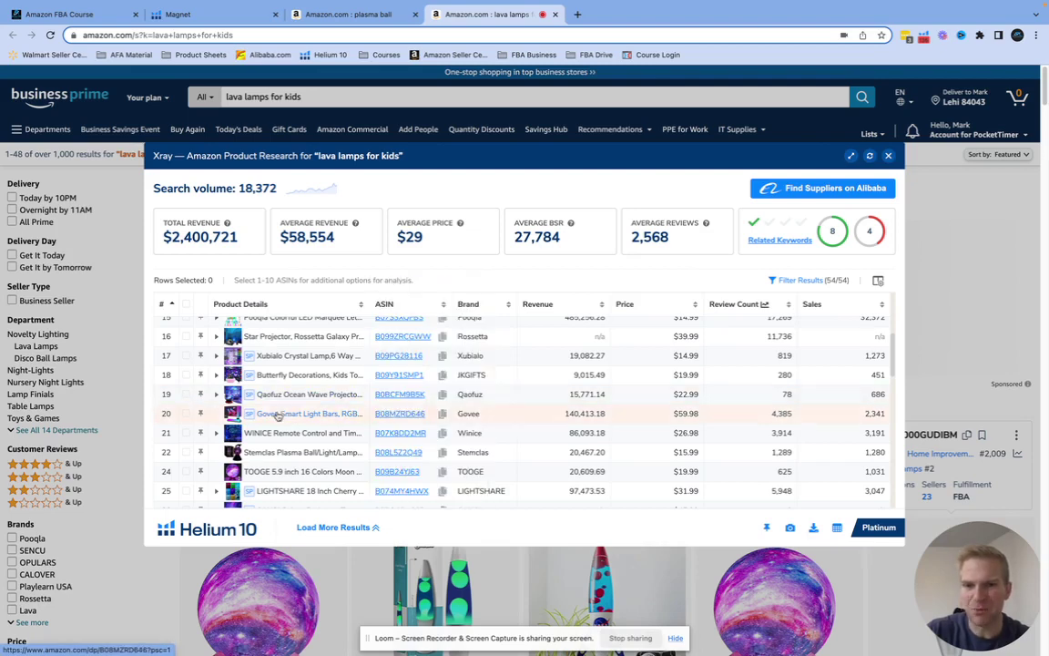
Remove the Govee smart light bars row, leaving 53 products.
left_click(186, 414)
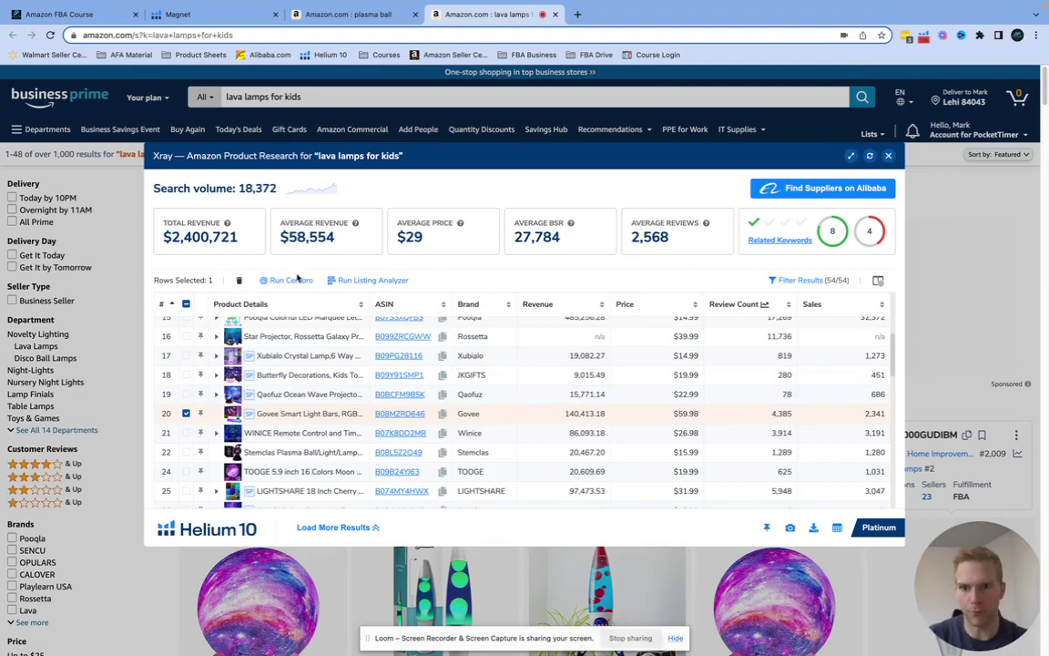
left_click(238, 280)
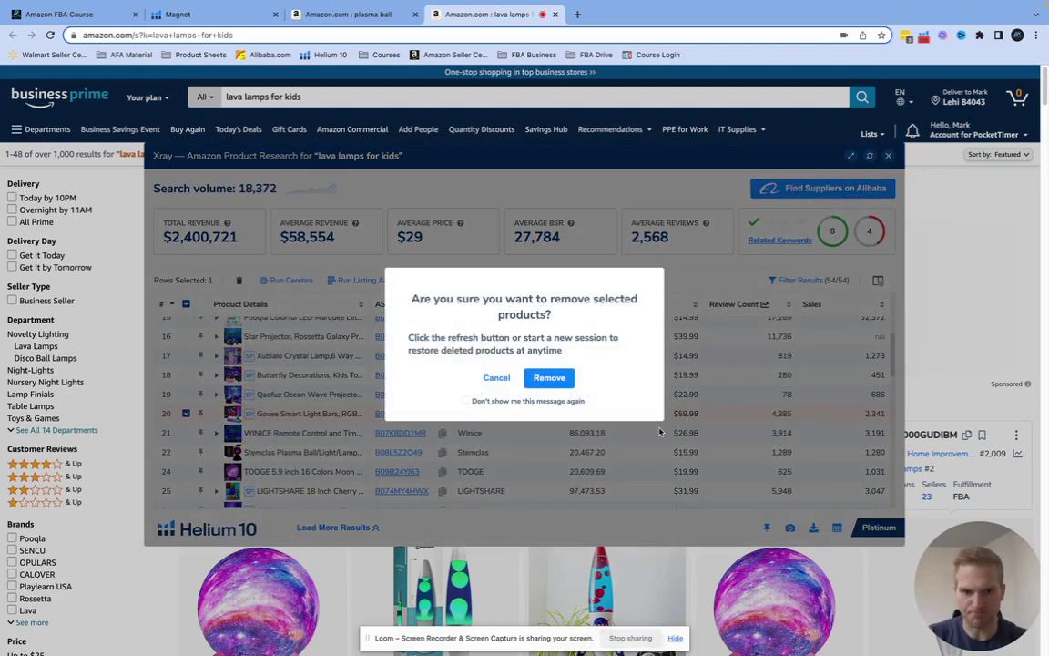
left_click(549, 377)
Review the trimmed results: $2,400,721 total revenue, 2,568 average reviews, 18,372 search volume.
scroll(574, 387, "up", 3)
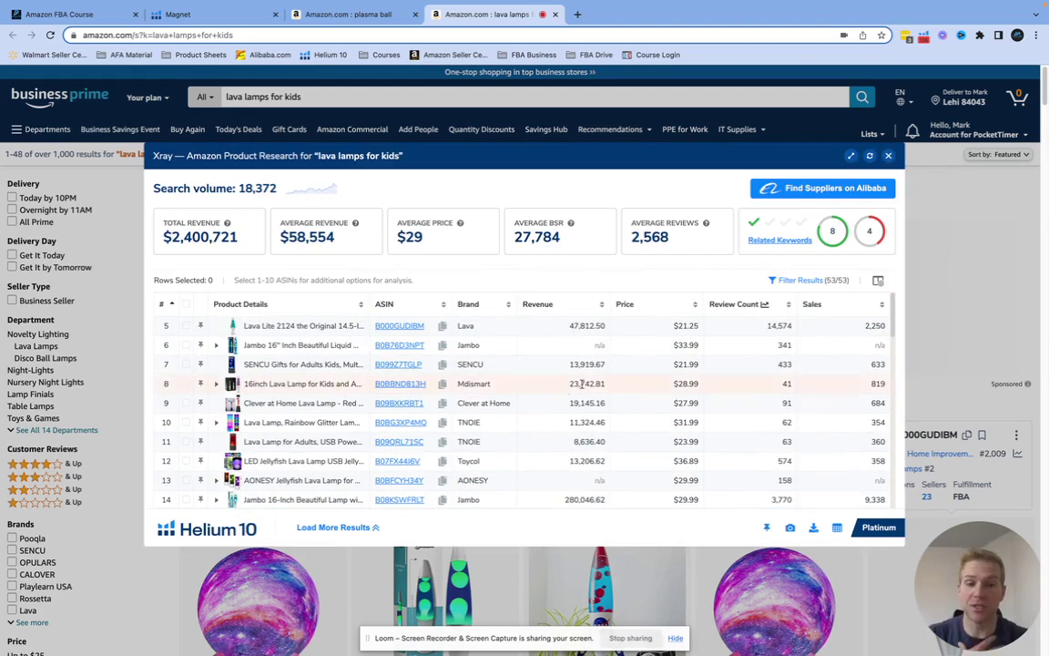
mouse_move(239, 427)
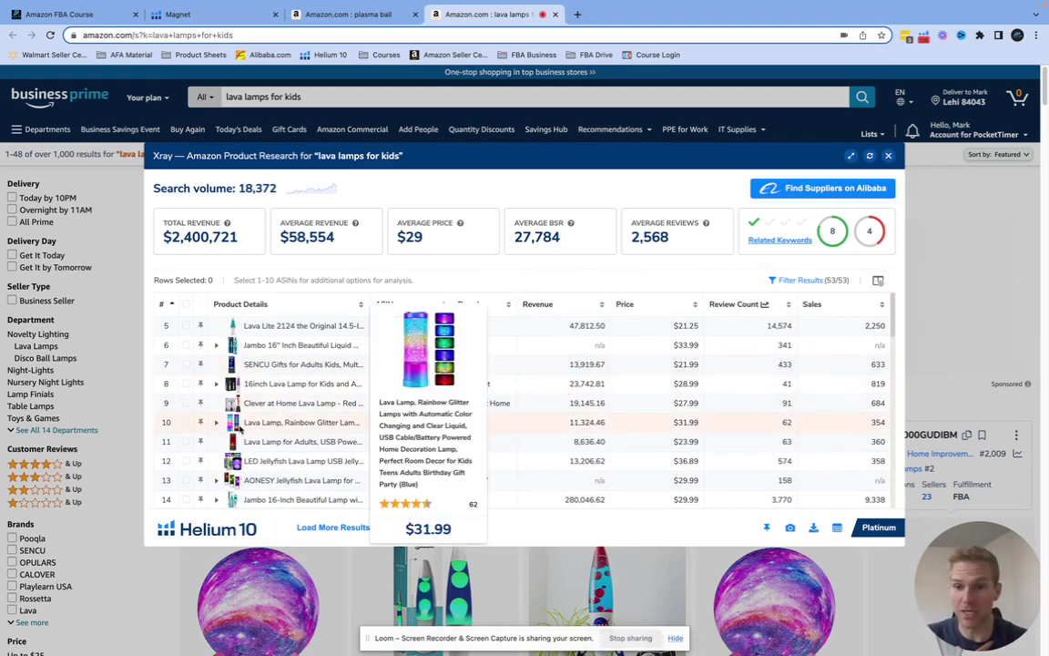
mouse_move(247, 449)
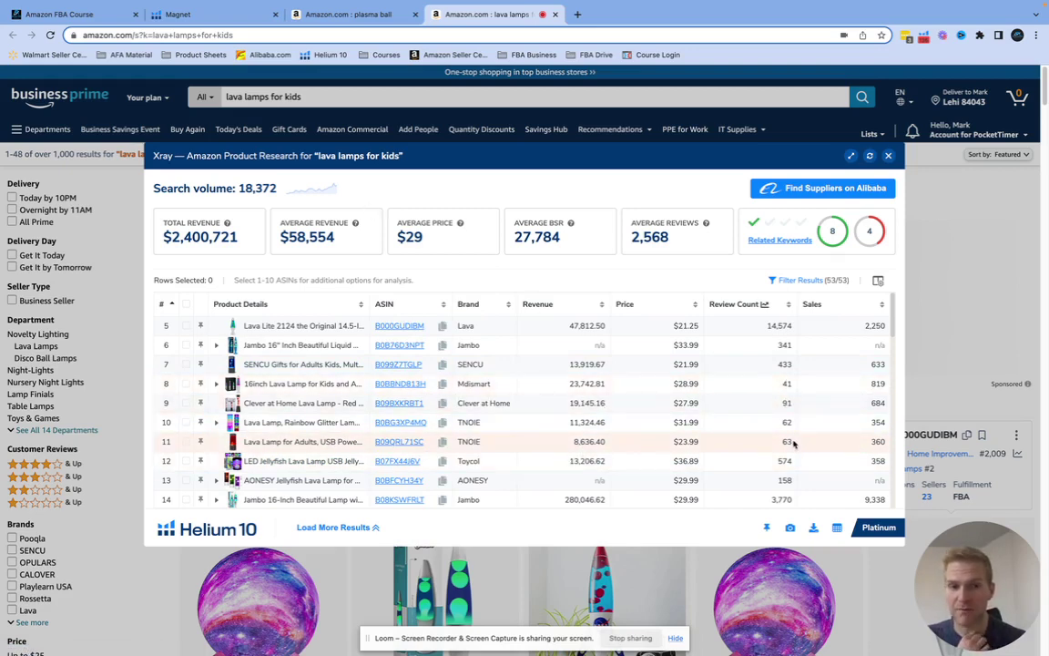
scroll(795, 443, "down", 9)
scroll(794, 444, "down", 2)
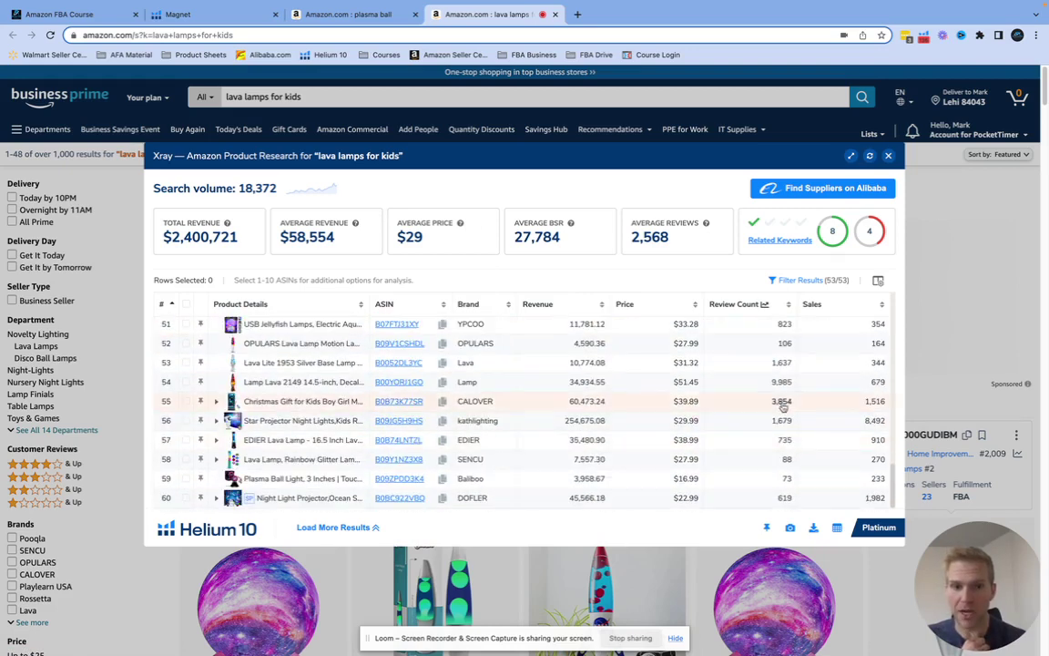
scroll(783, 363, "up", 1)
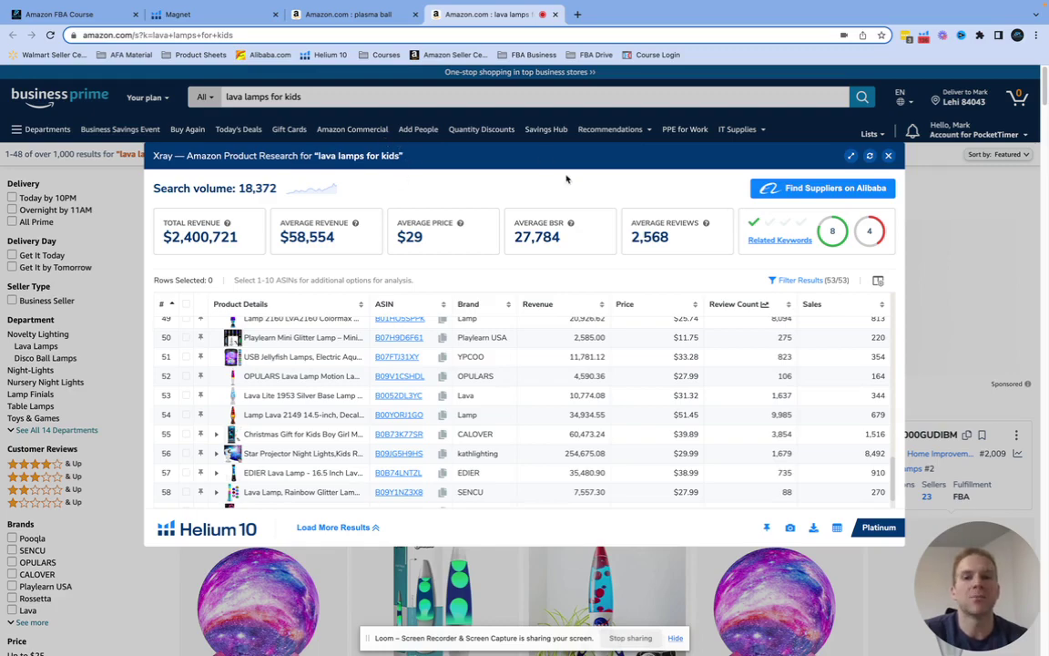
Close the Xray panel and return to Magnet's 350 'disco ball' keywords sorted by search volume.
left_click(887, 157)
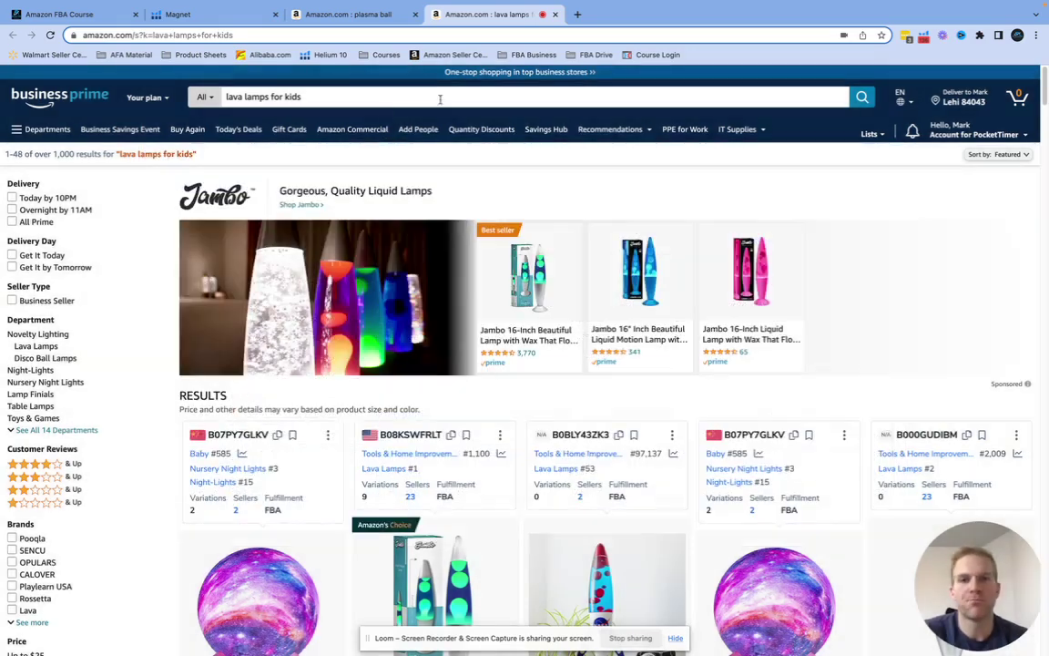
left_click(87, 14)
left_click(188, 16)
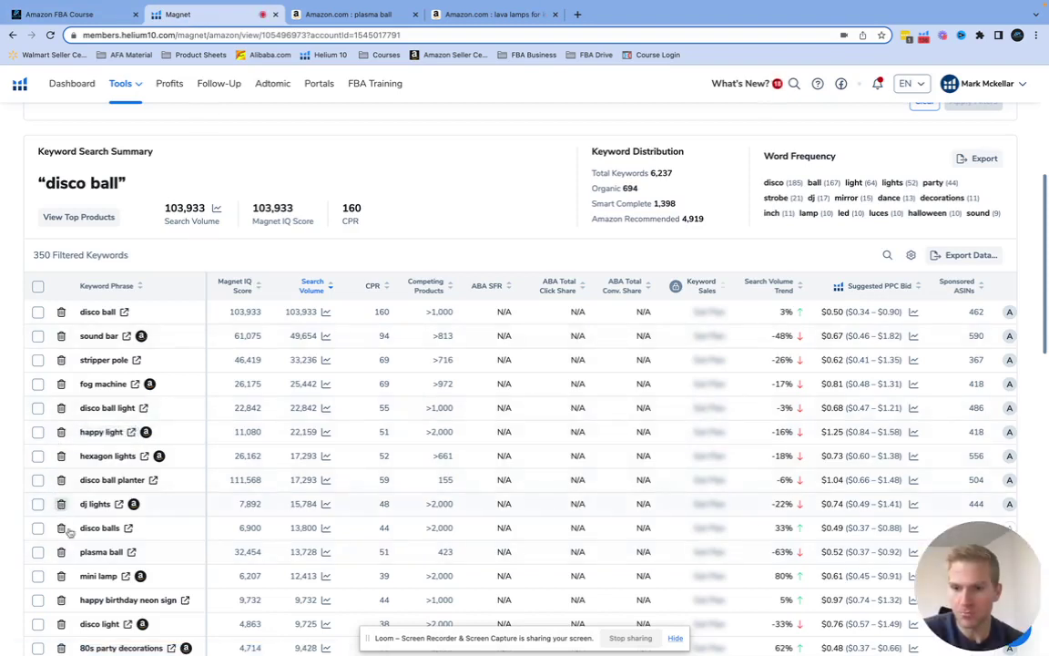
scroll(125, 546, "down", 1)
scroll(130, 565, "down", 4)
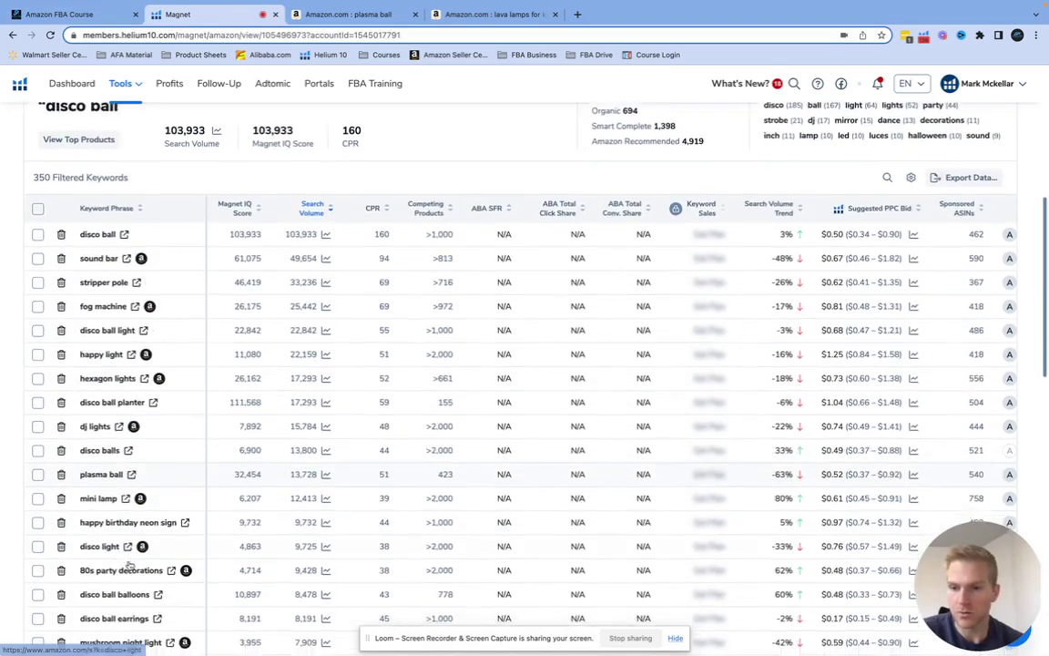